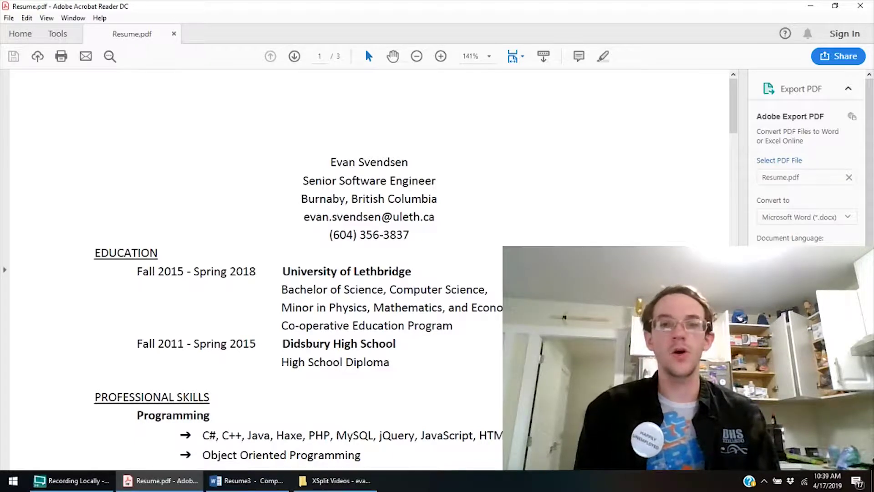
- Select and then deselect the word Software in the PDF's job title, scrolling the page briefly
double_click(355, 177)
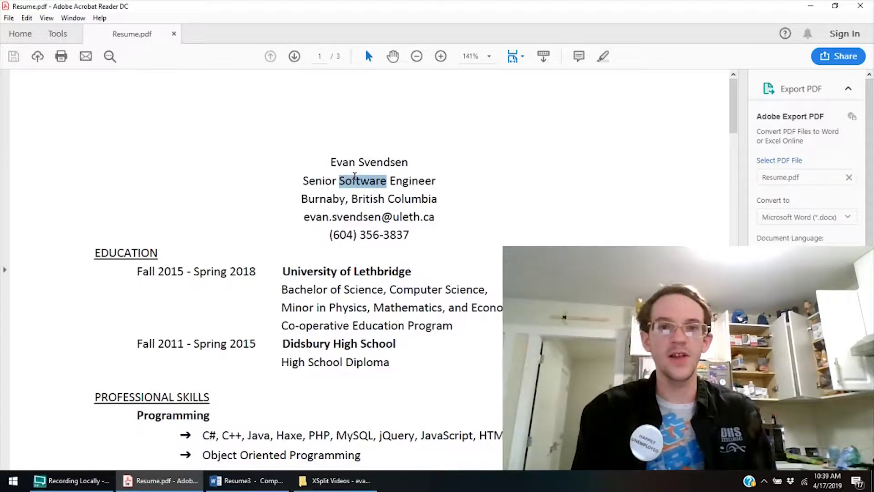
click(426, 152)
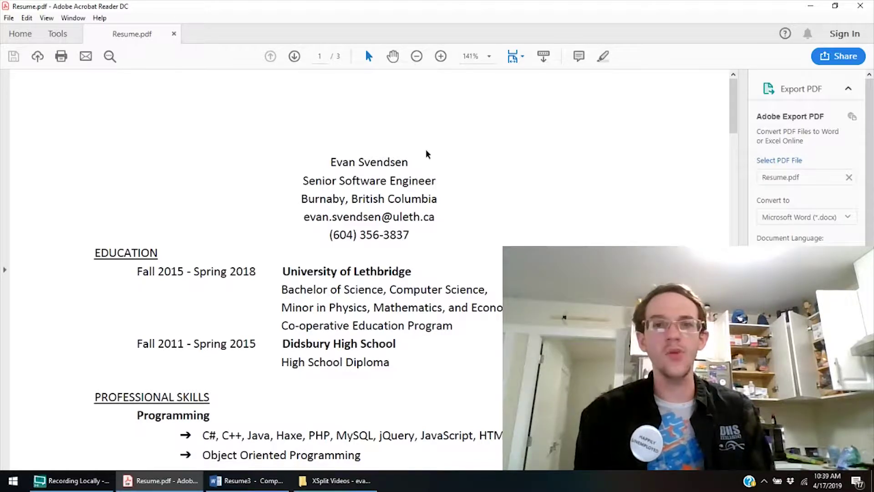
scroll(426, 150, down, 1)
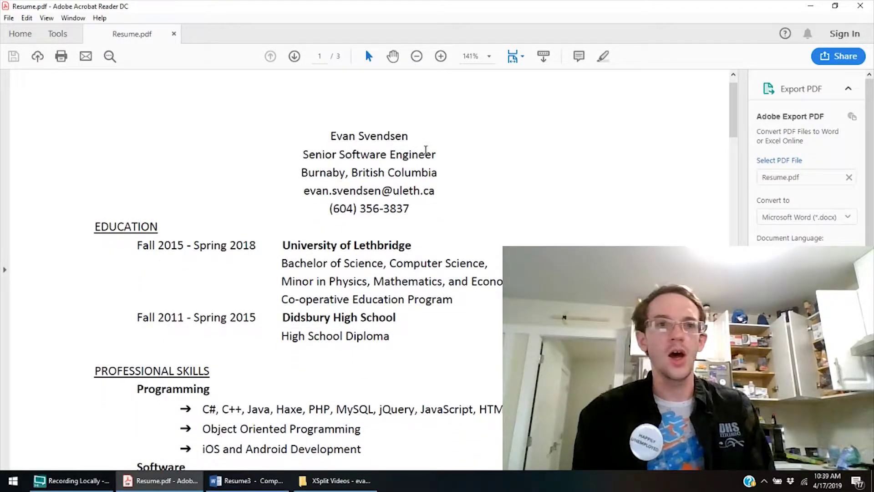
scroll(426, 150, up, 1)
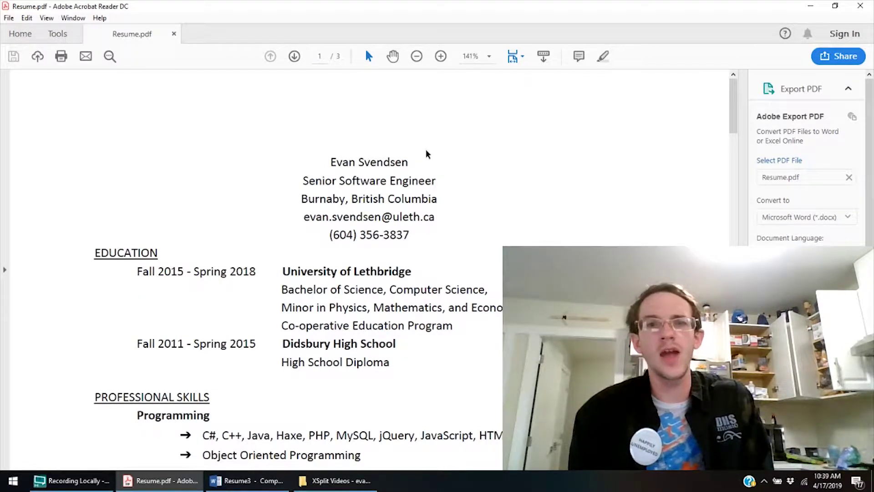
scroll(425, 150, down, 2)
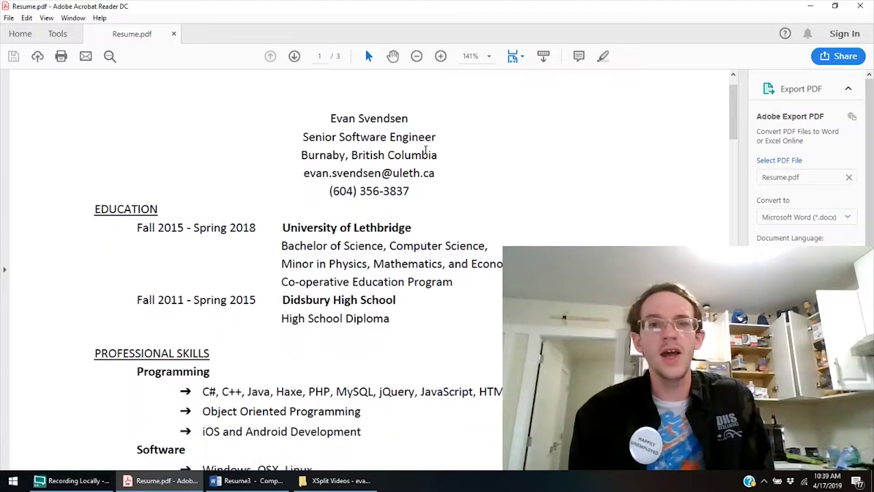
scroll(425, 149, up, 2)
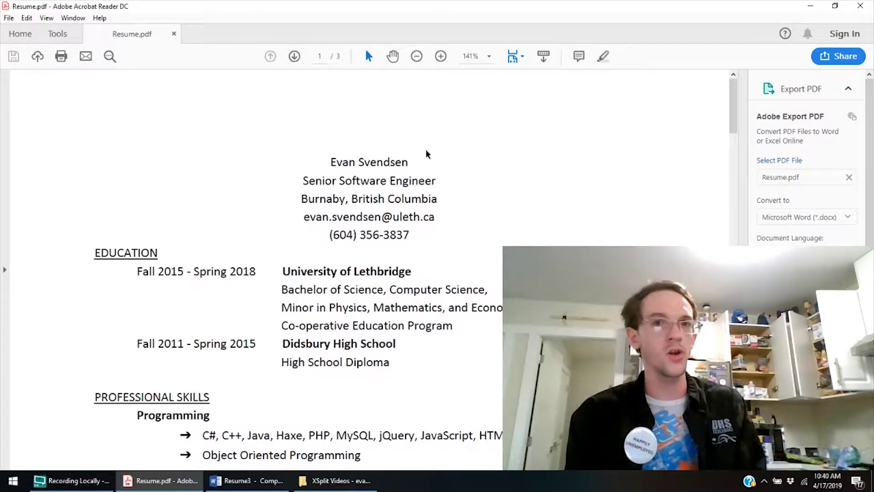
scroll(425, 150, down, 1)
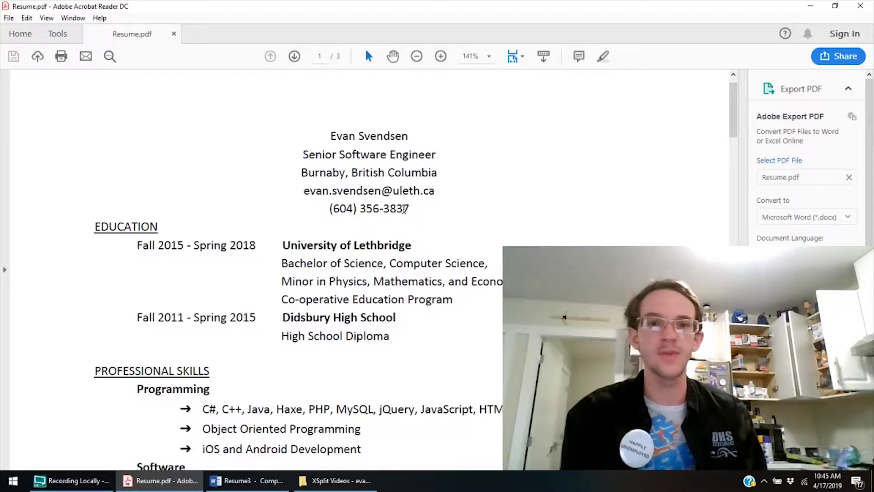
- Scroll through Professional Skills until the full Programming and Software lists are visible
scroll(404, 210, down, 3)
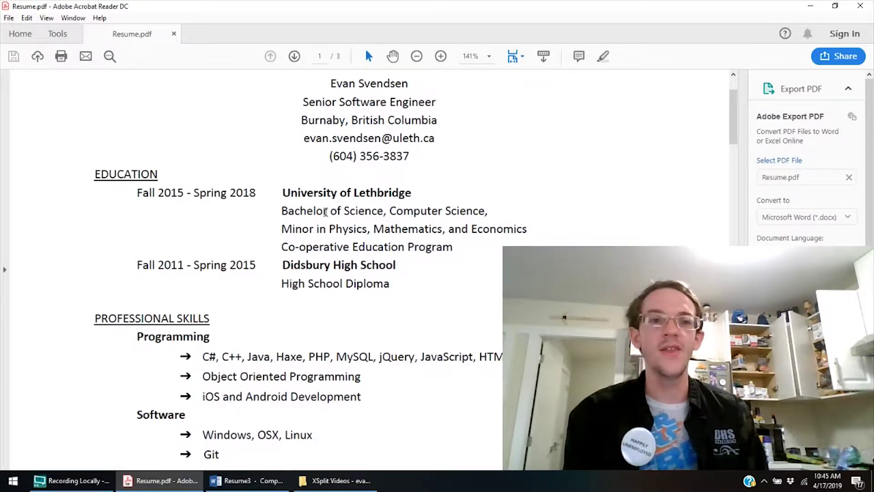
scroll(326, 212, down, 1)
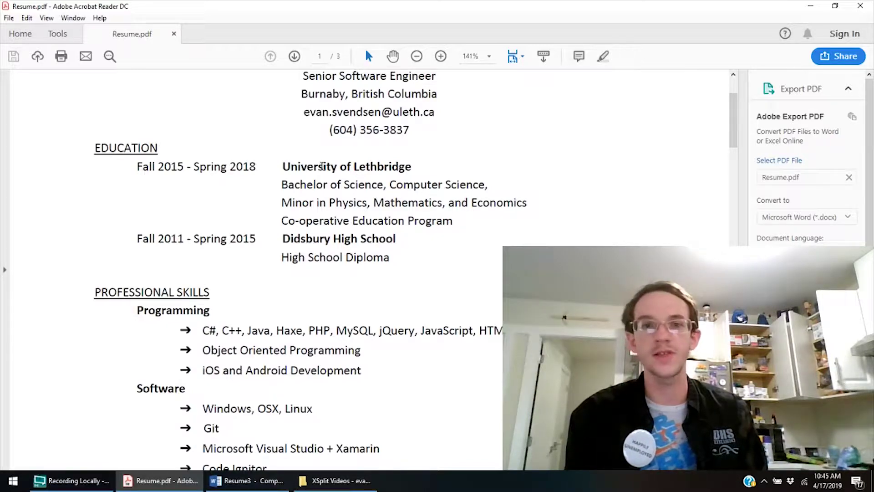
scroll(322, 166, down, 3)
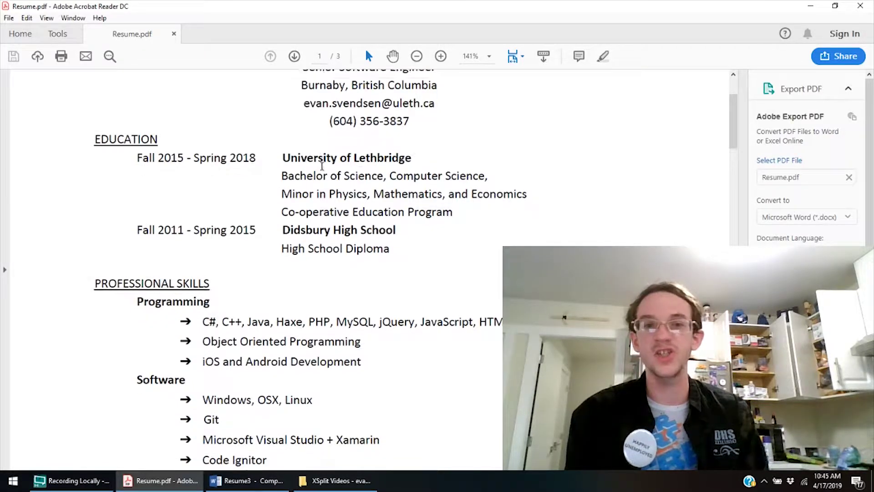
scroll(322, 166, down, 1)
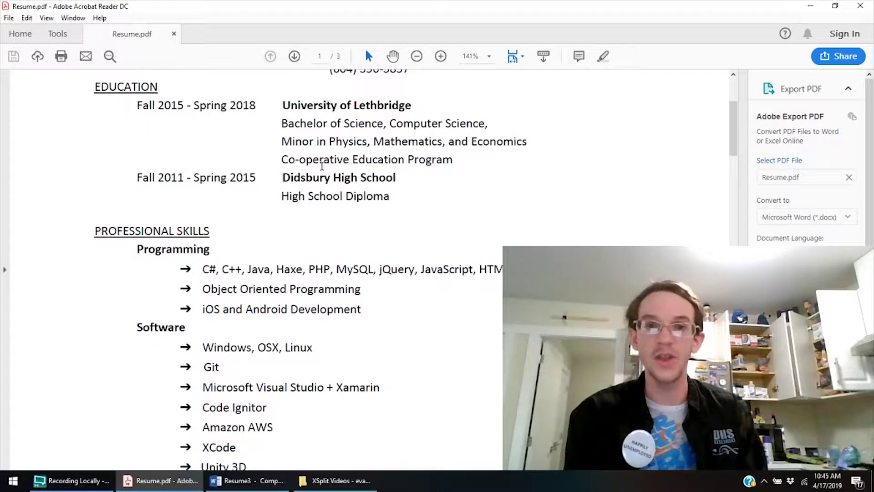
scroll(322, 166, down, 1)
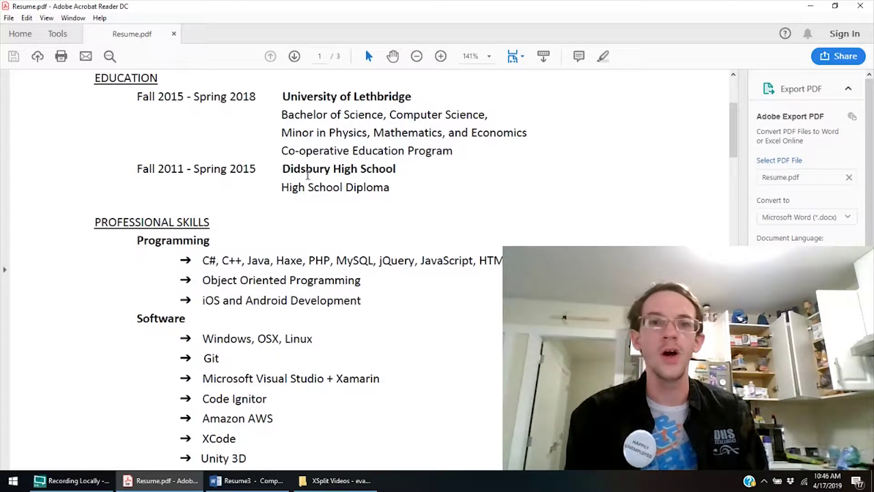
scroll(307, 174, down, 3)
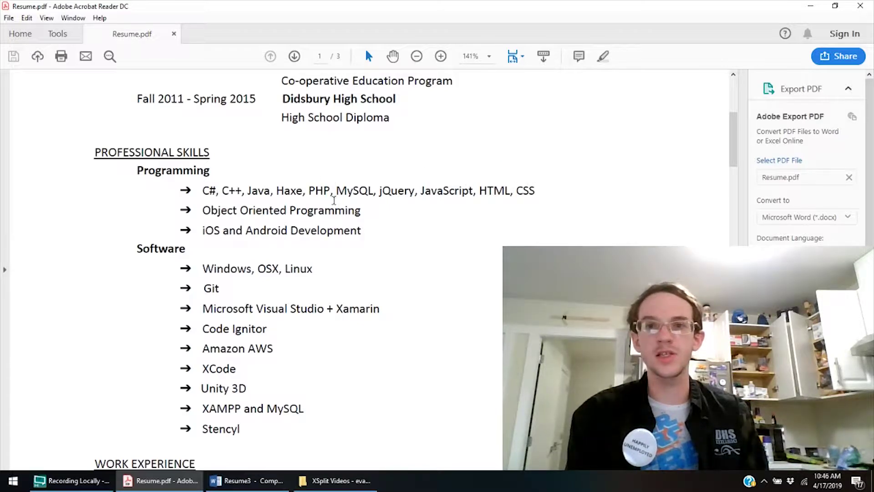
scroll(471, 189, down, 2)
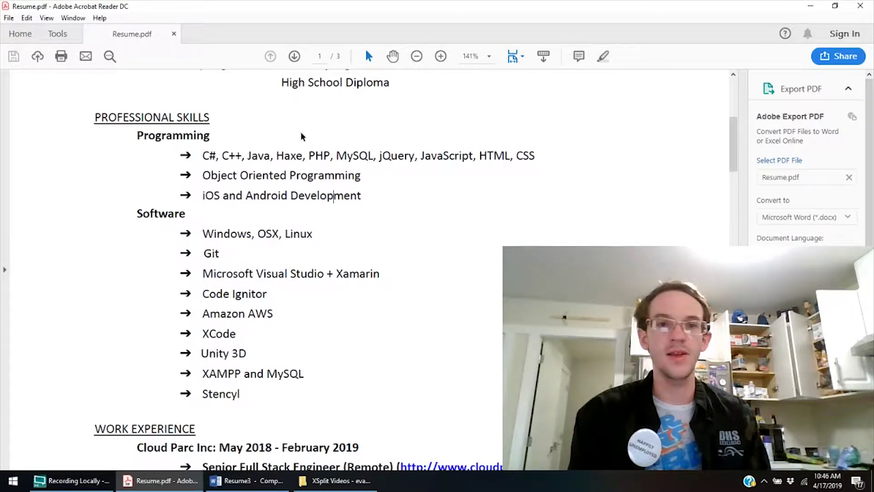
- Click in the skills text and scroll down to the Cloud Parc Inc Work Experience entry
click(334, 195)
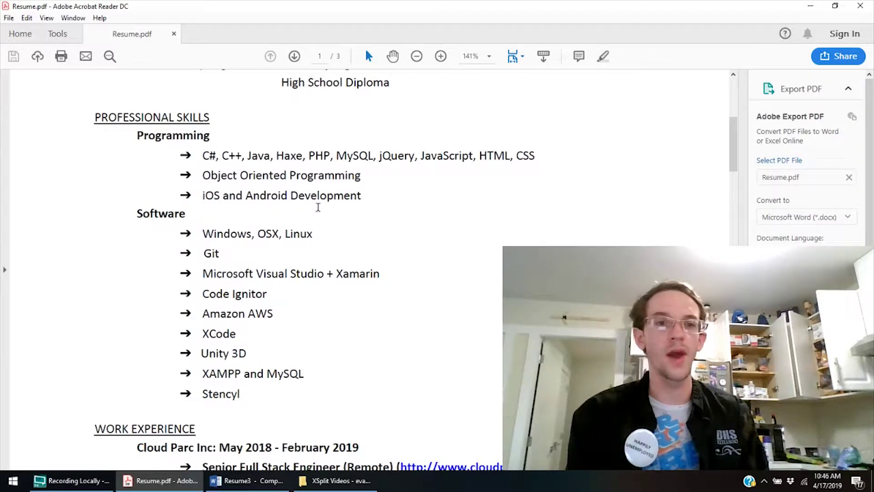
scroll(318, 207, down, 5)
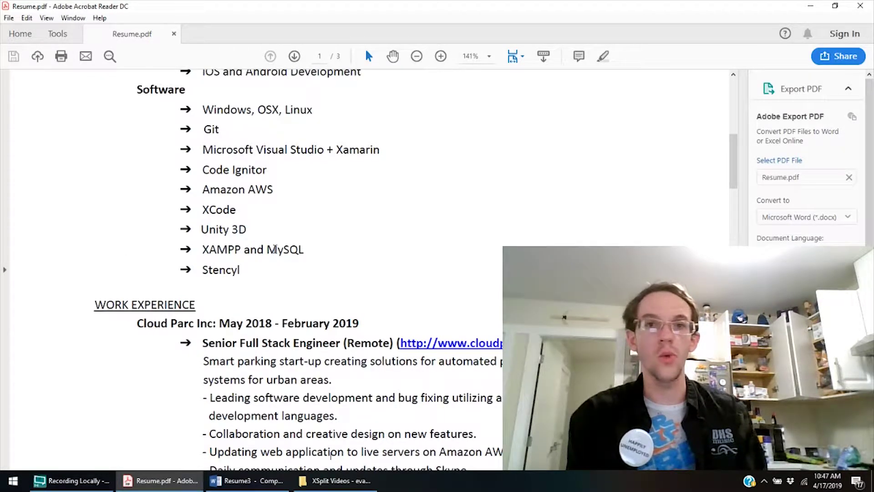
- Scroll to page 2, showing the Zazzu, Lethbridge College and Pocket Bug Games entries
scroll(275, 249, down, 5)
scroll(275, 249, up, 5)
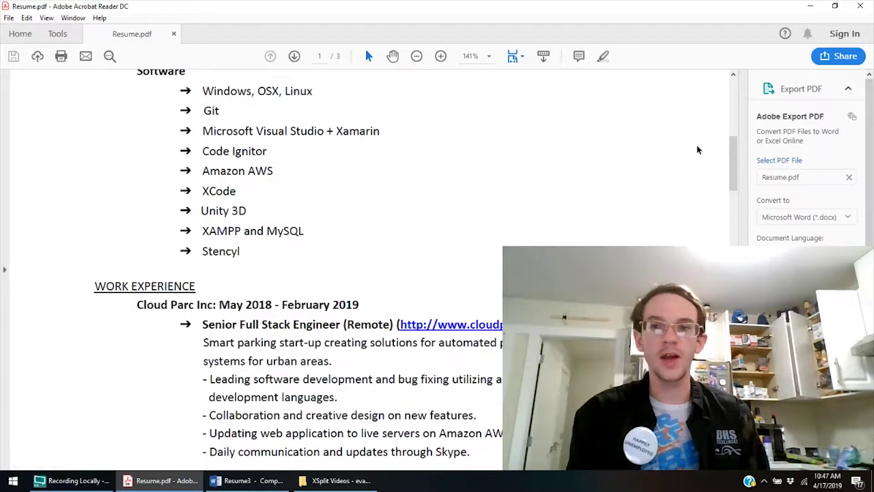
drag(735, 156, 720, 179)
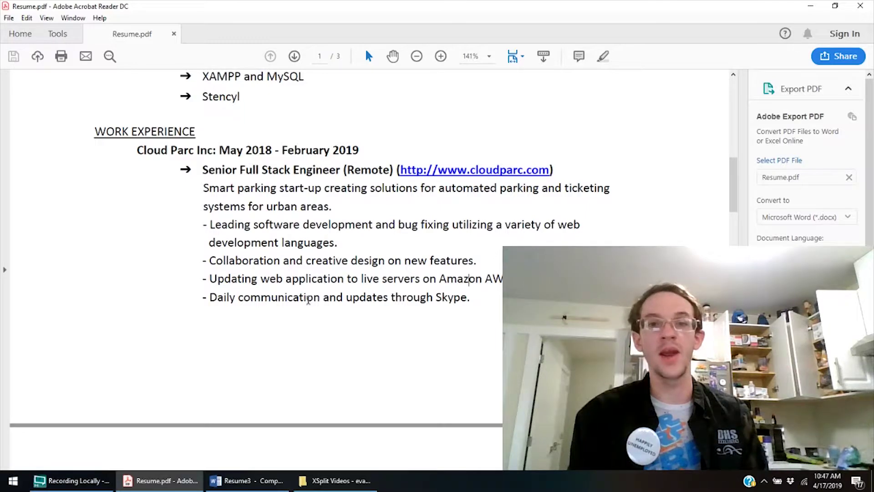
drag(730, 184, 731, 191)
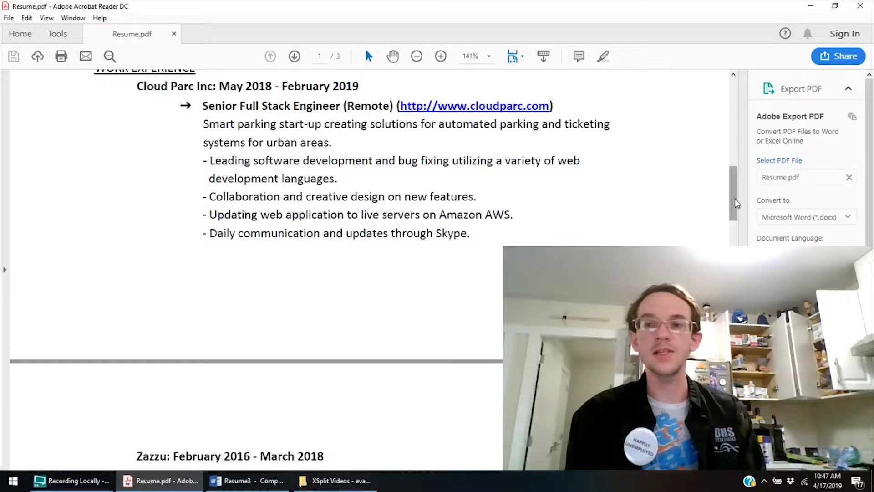
drag(733, 199, 733, 199)
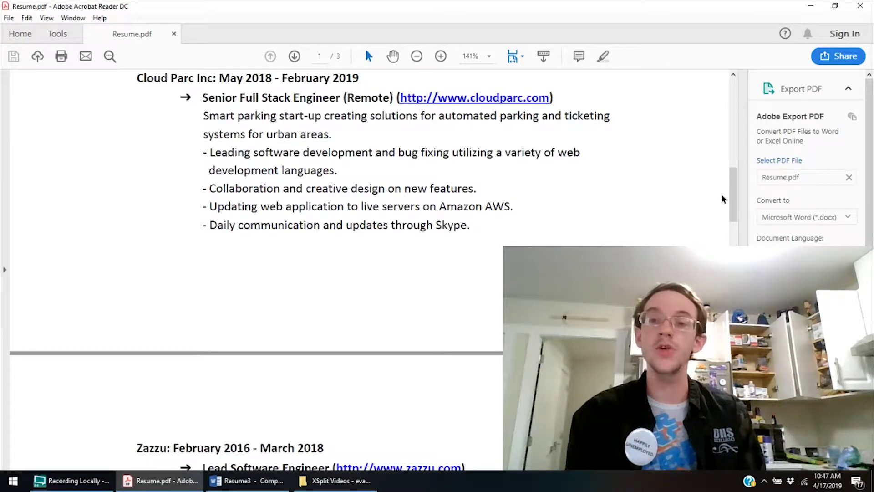
drag(730, 195, 730, 240)
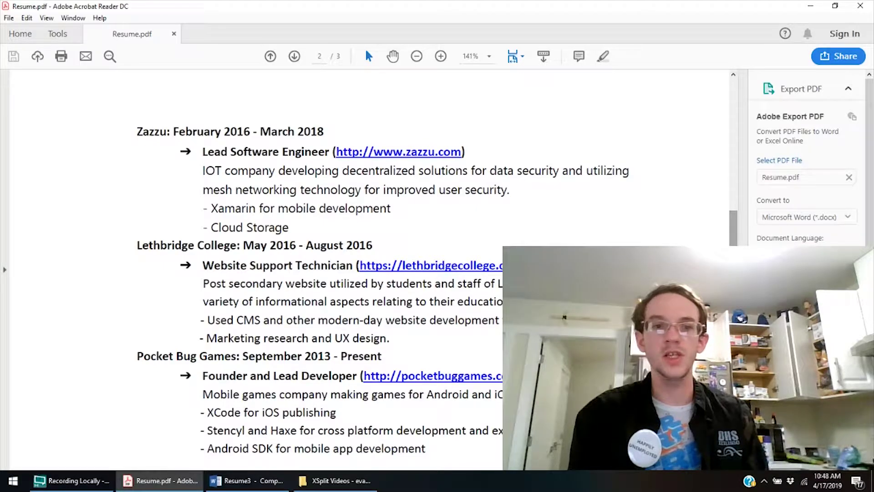
scroll(364, 269, down, 10)
scroll(727, 222, up, 8)
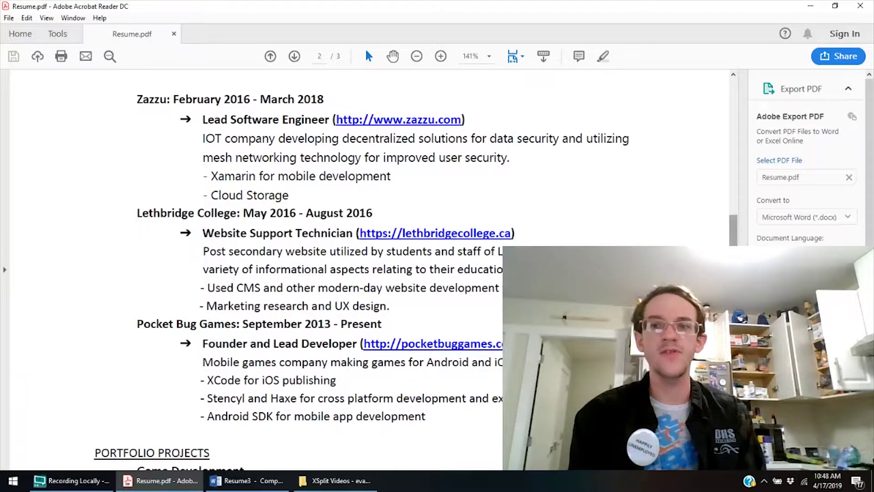
scroll(364, 269, down, 2)
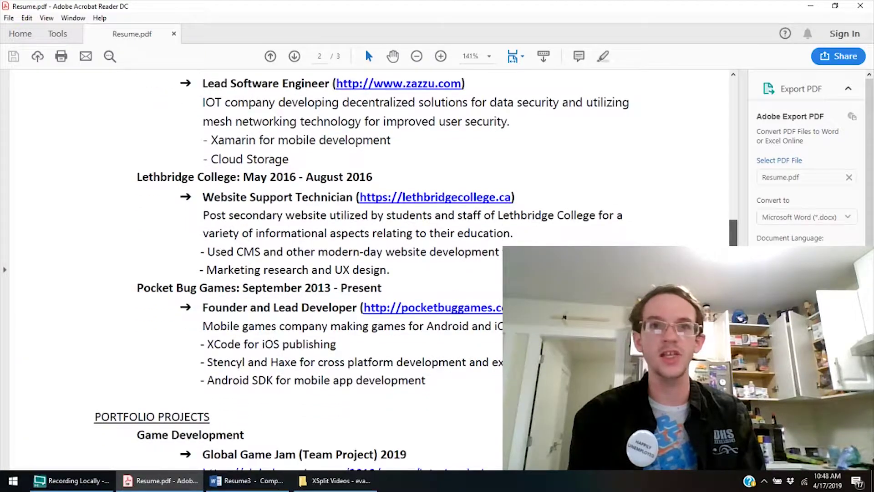
scroll(364, 268, down, 5)
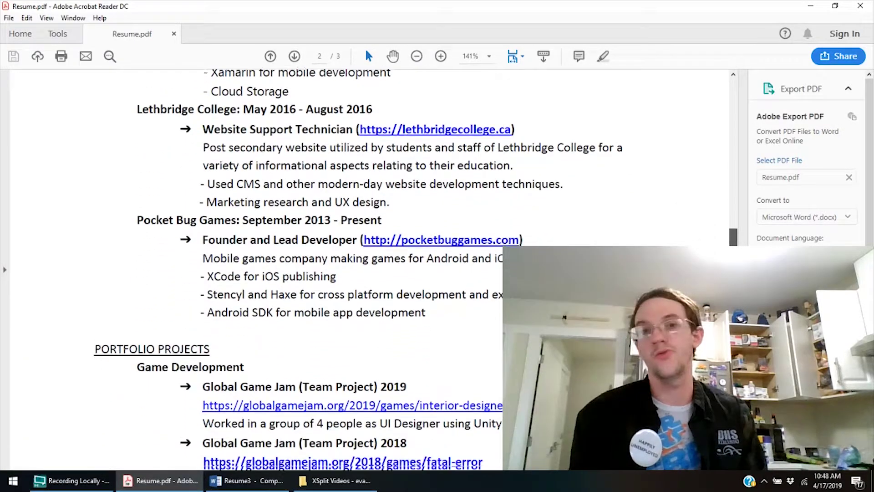
scroll(365, 268, down, 2)
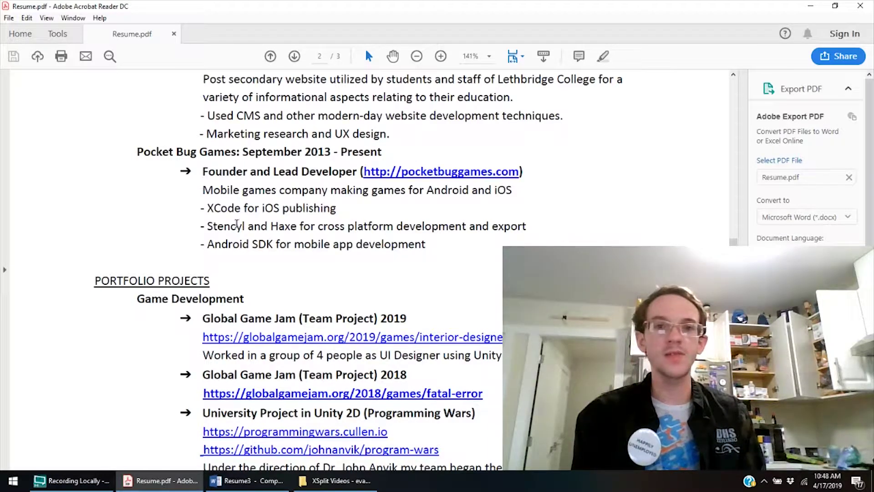
drag(405, 191, 227, 292)
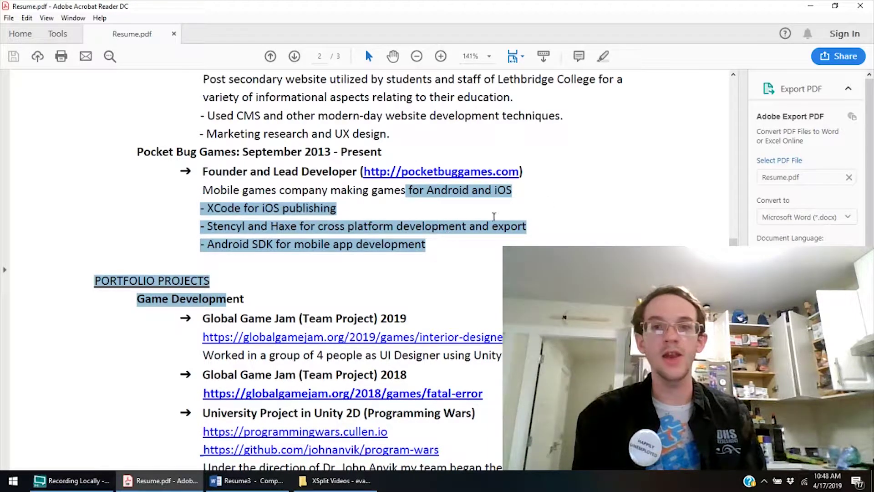
click(577, 197)
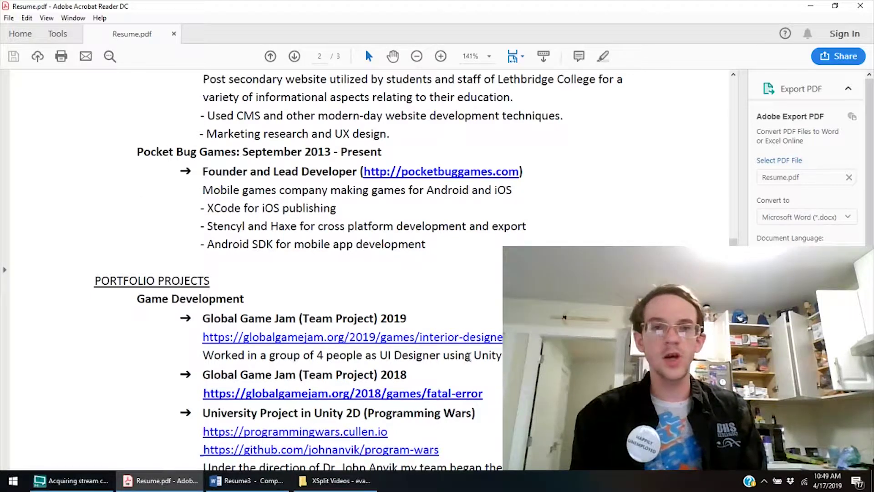
scroll(733, 241, down, 1)
scroll(415, 273, down, 5)
scroll(296, 268, down, 1)
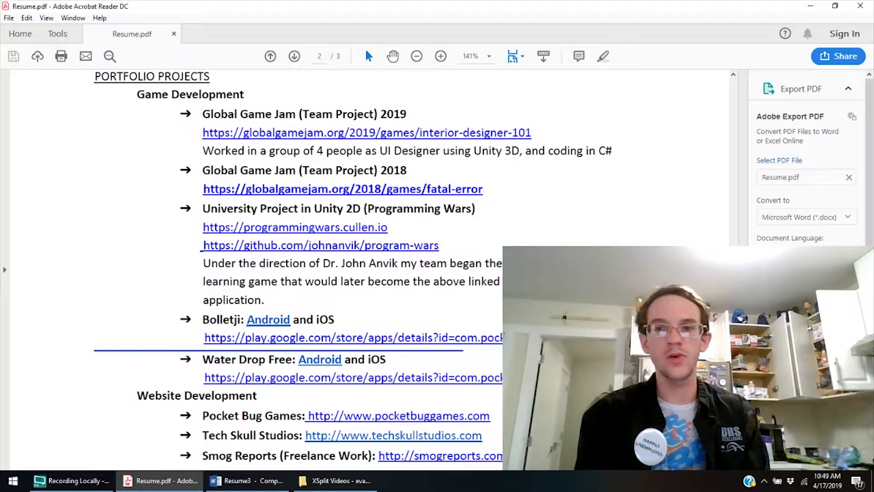
scroll(318, 264, down, 3)
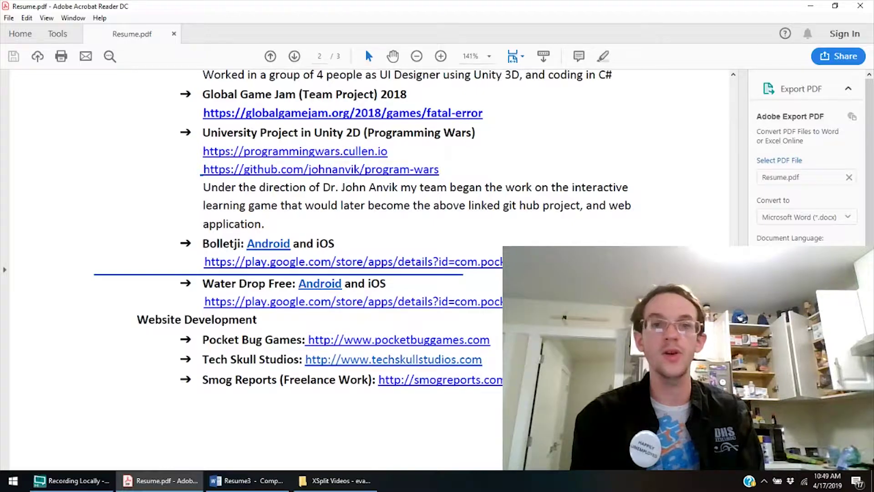
scroll(620, 215, down, 3)
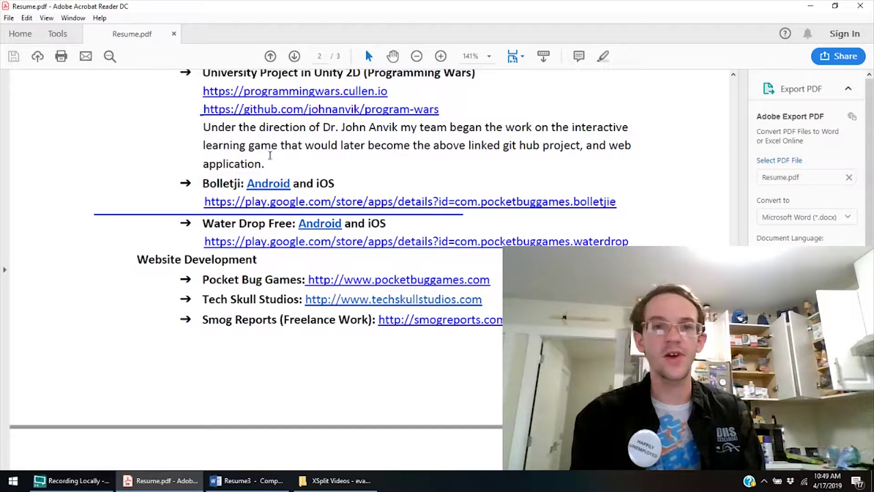
double_click(320, 184)
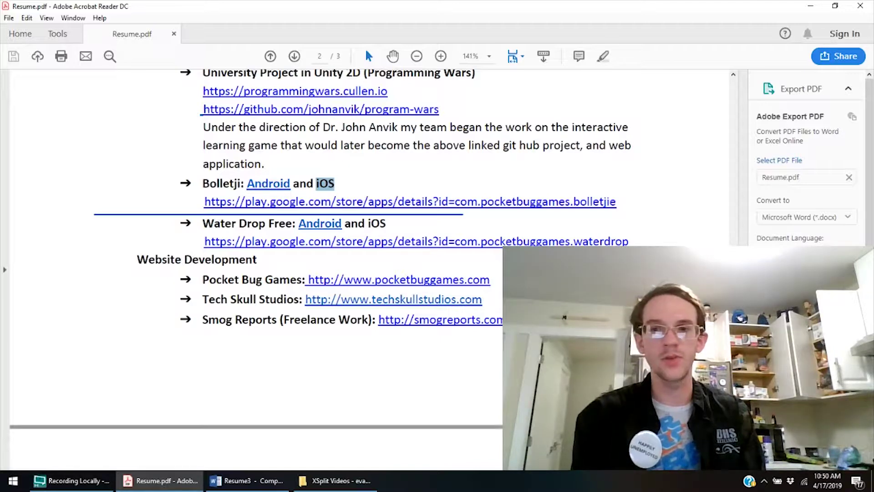
scroll(318, 228, down, 2)
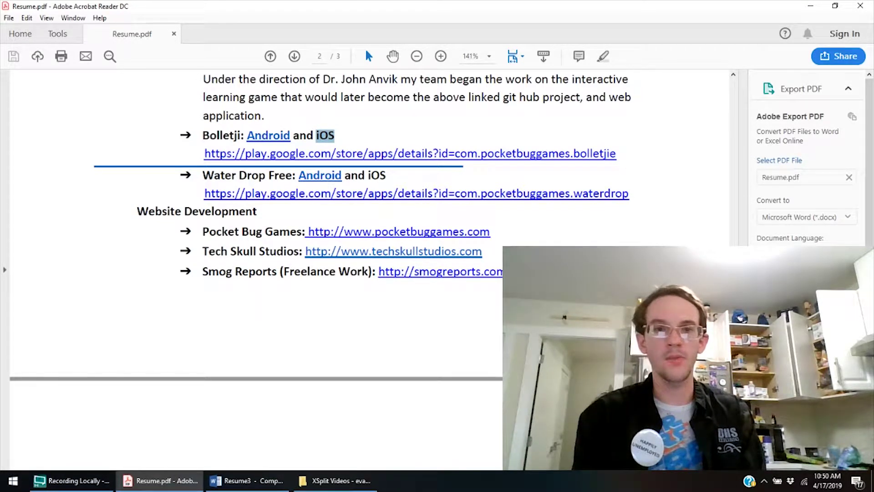
scroll(442, 170, down, 3)
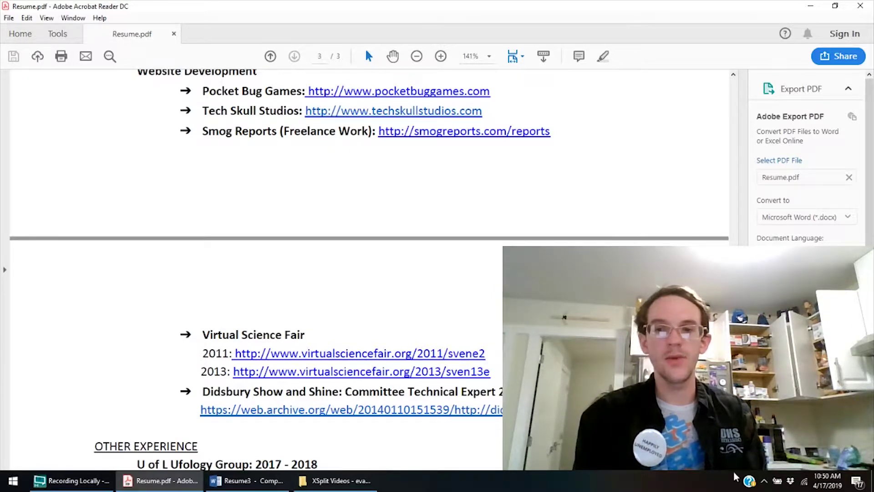
scroll(736, 471, down, 1)
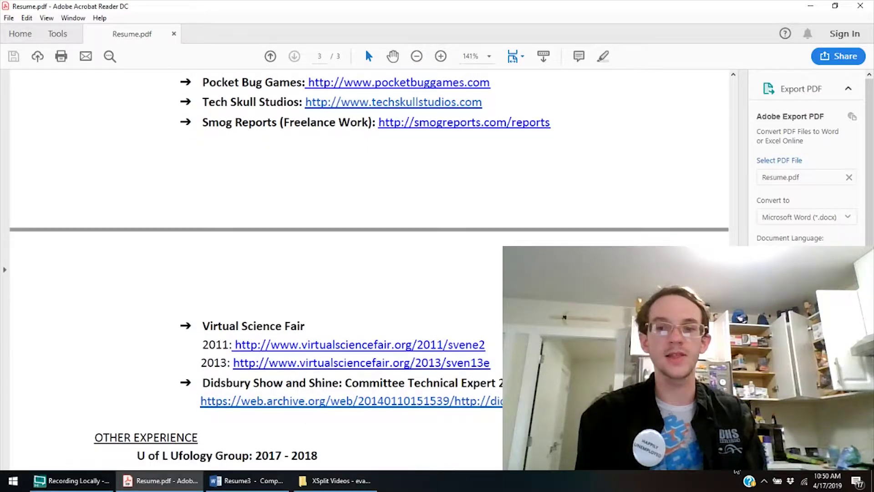
scroll(736, 469, down, 4)
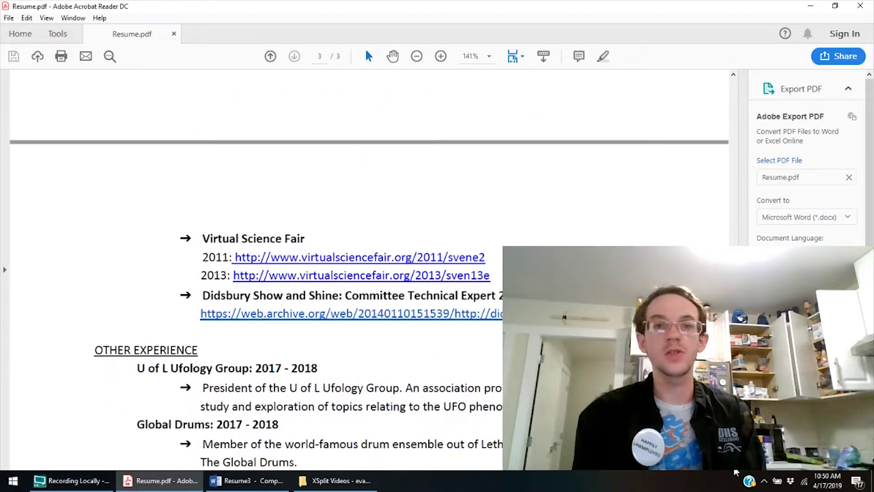
scroll(737, 471, down, 3)
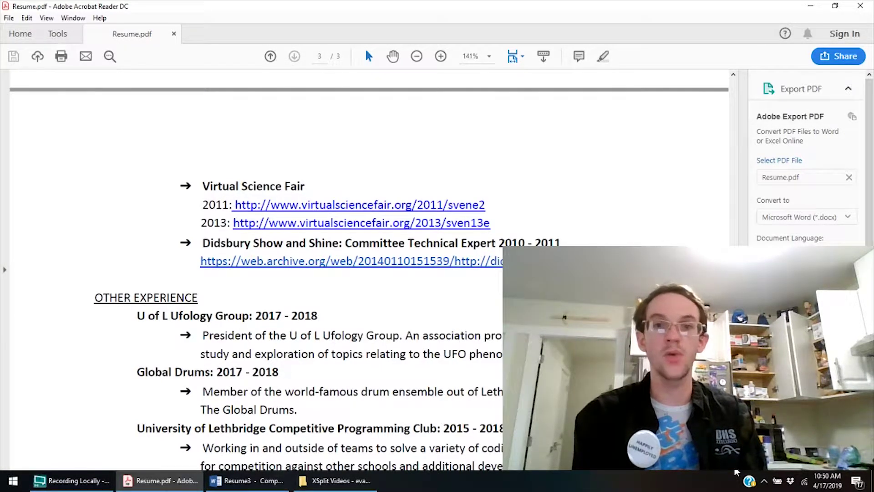
key(Down)
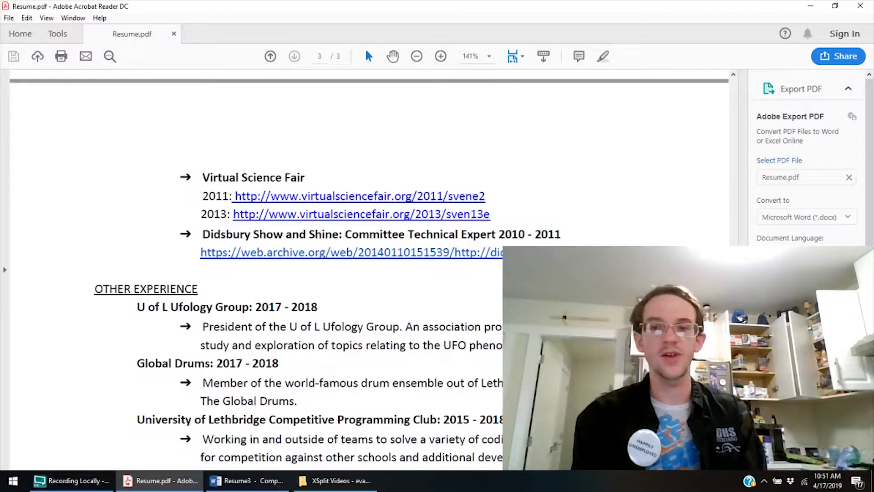
- Scroll Resume.pdf to the end through Personal Skills and Interests, then switch back to Resume3
scroll(369, 274, down, 4)
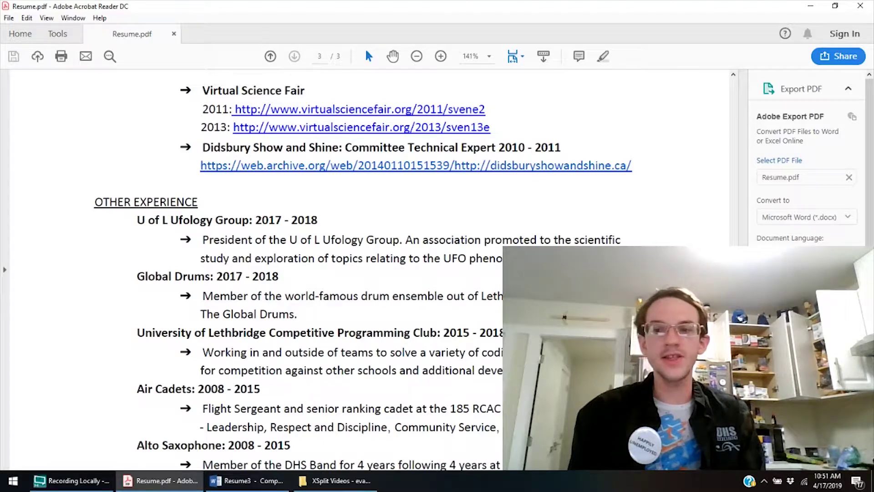
scroll(363, 274, down, 2)
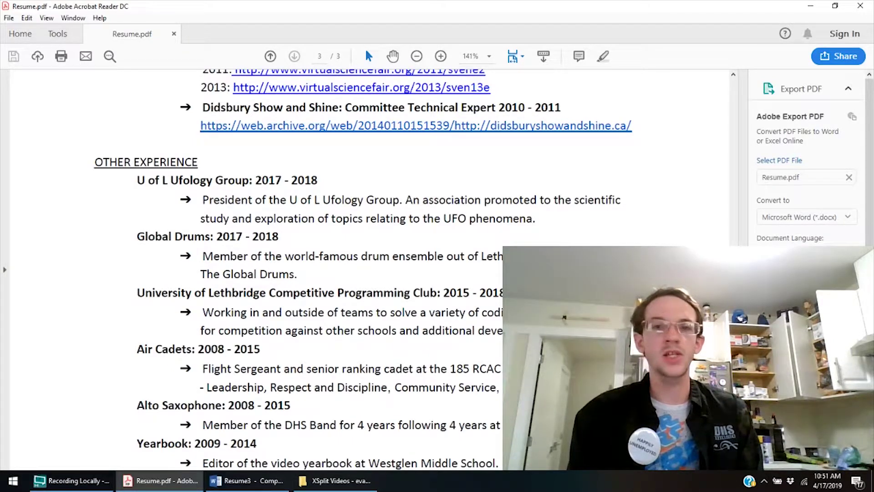
scroll(364, 269, down, 3)
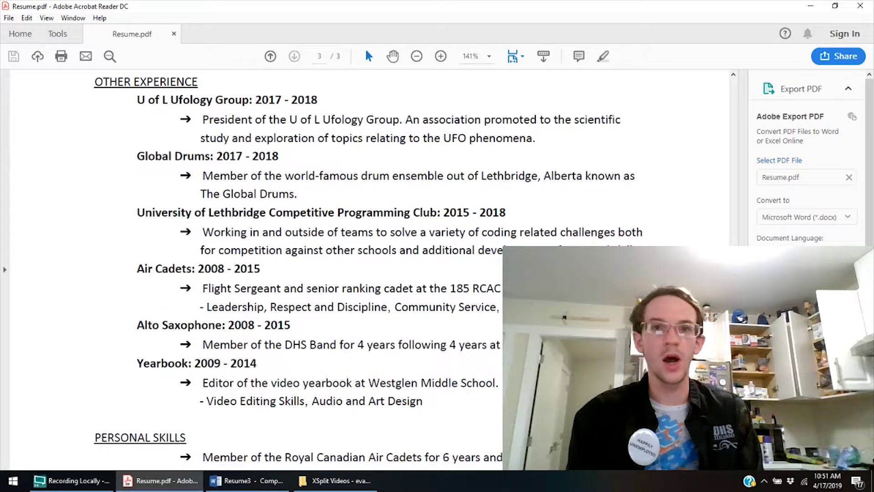
scroll(364, 268, down, 1)
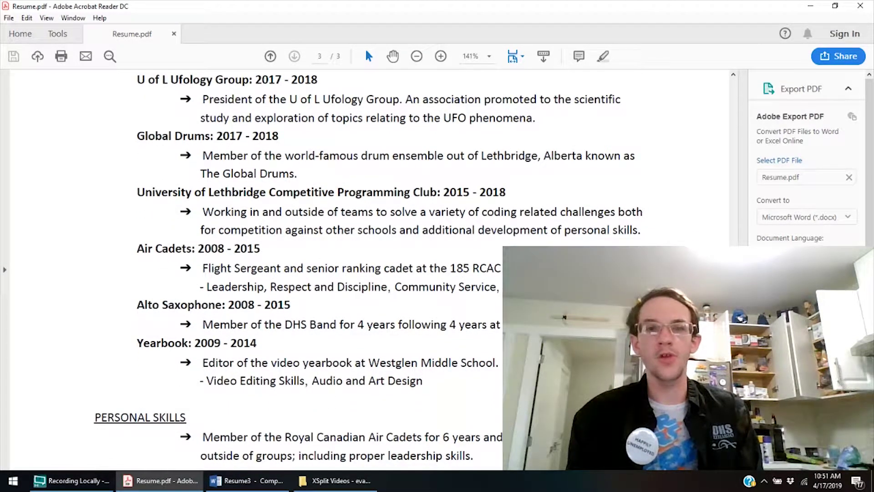
scroll(364, 268, up, 1)
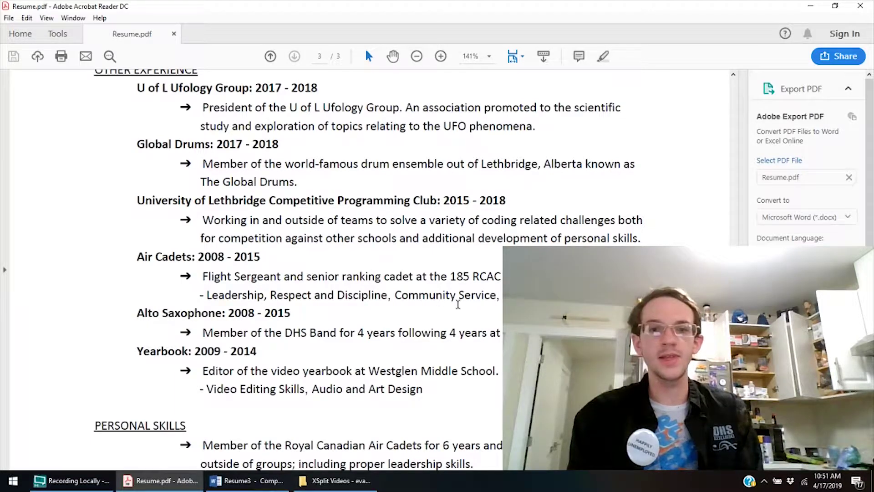
scroll(448, 248, down, 3)
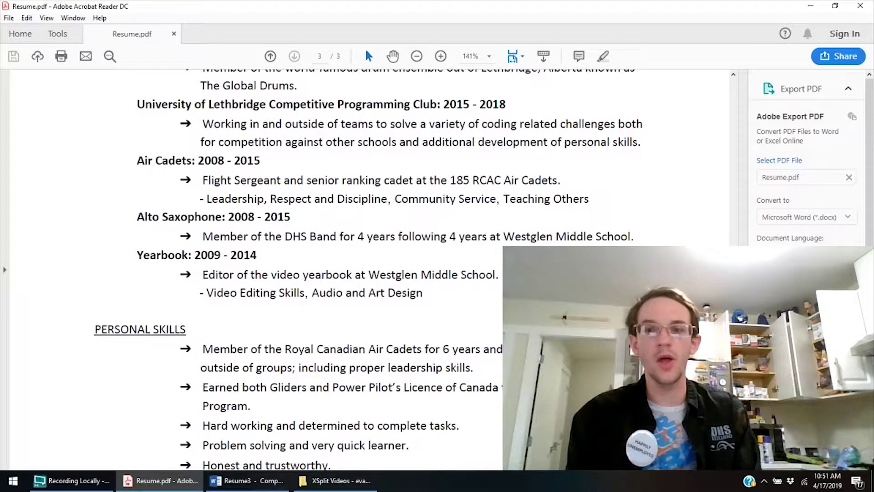
scroll(368, 269, down, 3)
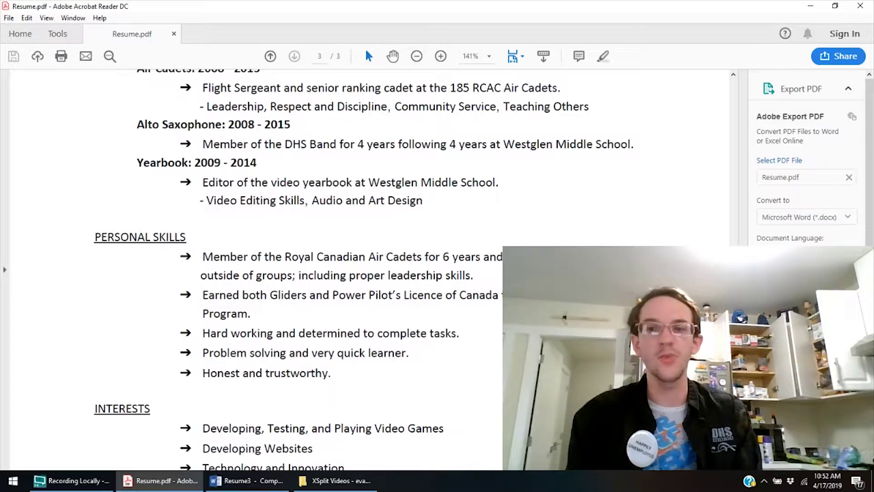
scroll(368, 269, down, 4)
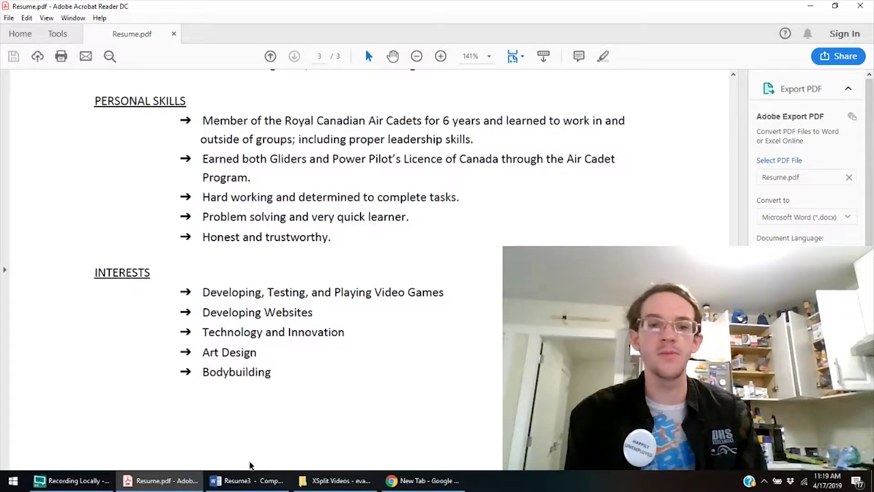
mouse_move(248, 482)
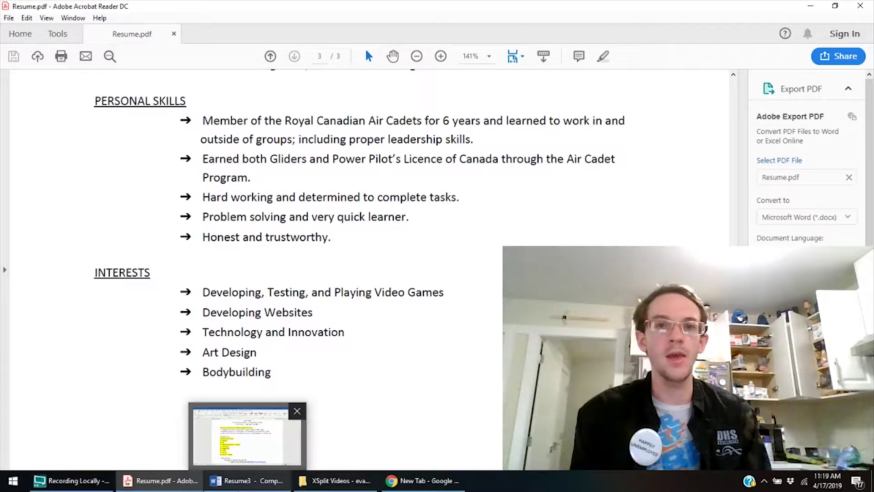
click(250, 483)
click(250, 485)
click(249, 486)
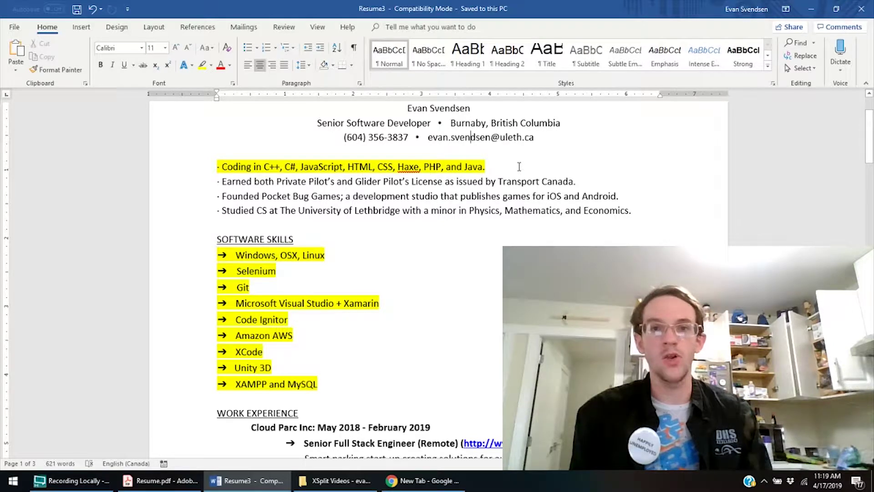
key(Down)
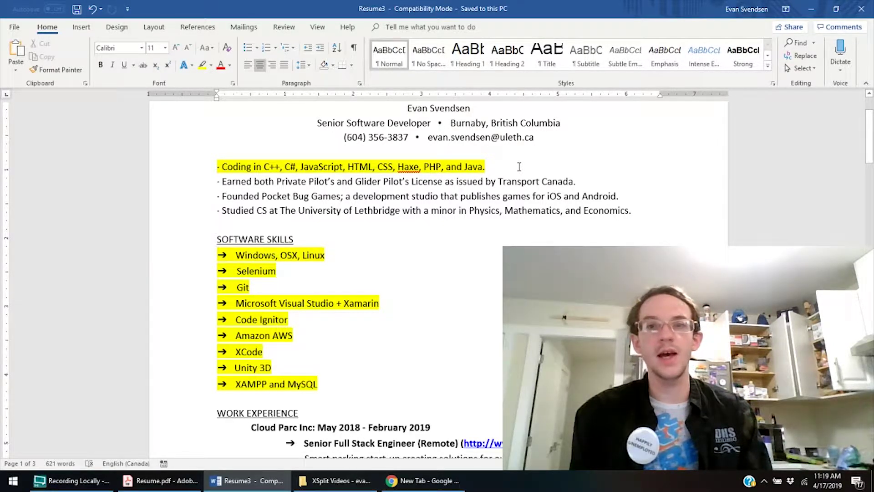
key(Left)
key(Left)
key(Left)
key(Left)
key(Left)
key(Left)
key(Left)
key(Left)
key(Left)
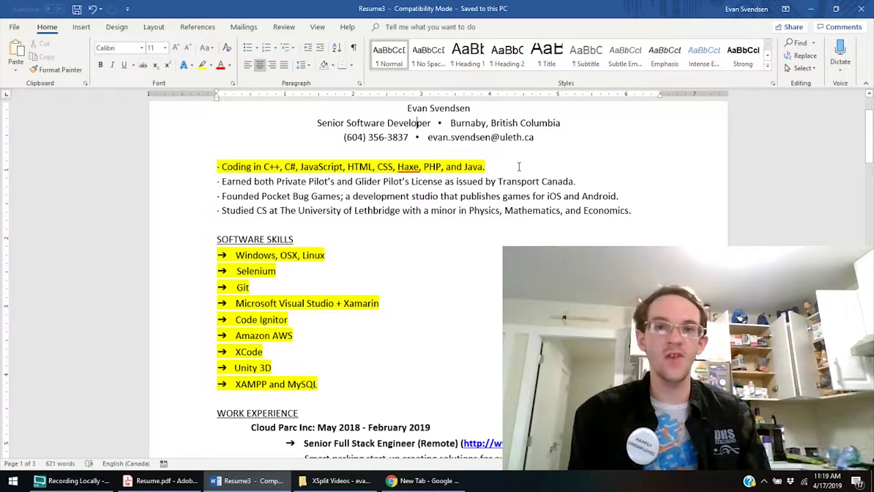
key(Right)
key(Right)
key(Right)
key(Right)
key(Right)
key(Right)
key(Right)
key(Right)
key(Right)
key(Right)
key(Right)
key(Right)
key(Right)
key(Right)
key(Right)
key(Right)
key(Right)
key(Right)
key(Right)
key(Right)
key(End)
key(Down)
key(Left)
key(Left)
key(Left)
key(Left)
key(Left)
key(Left)
key(Left)
key(Left)
key(Left)
key(Left)
key(Left)
key(Left)
key(Left)
key(Left)
key(Left)
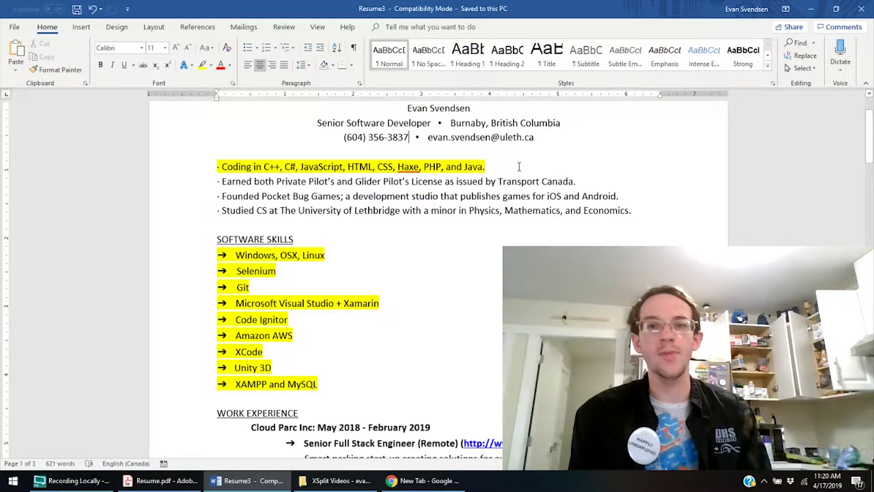
key(Right)
key(Right)
key(Right)
key(Right)
key(Right)
key(Right)
key(Right)
key(Right)
key(Right)
key(Right)
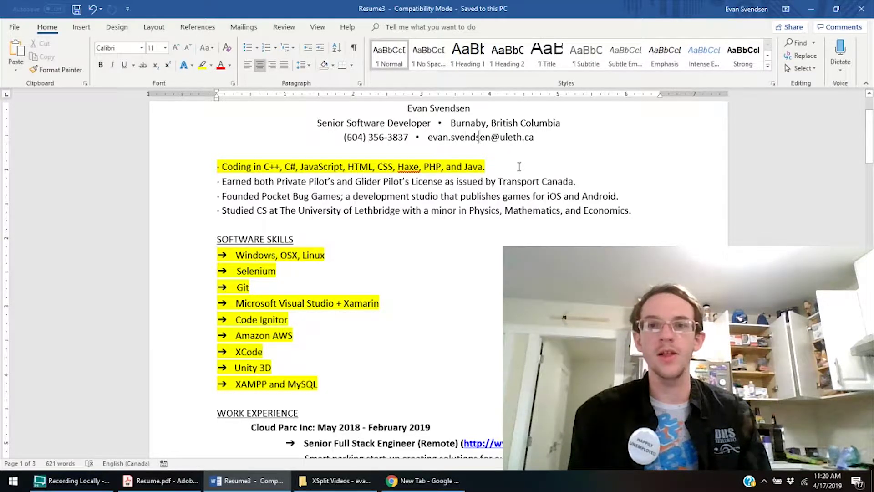
key(End)
key(Up)
key(Up)
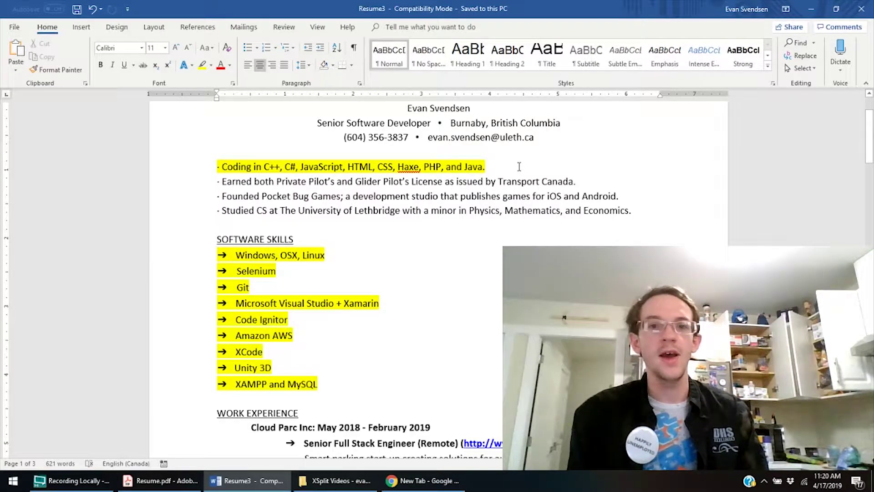
key(Down)
key(Down)
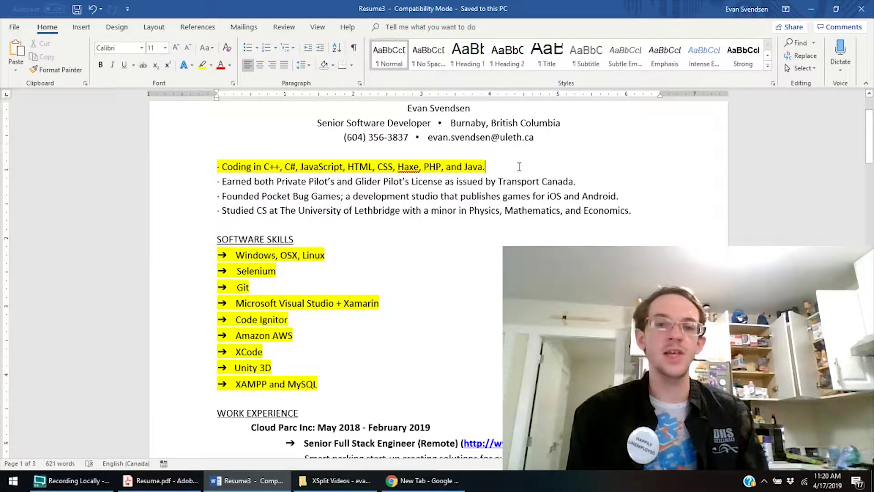
key(Down)
key(Down)
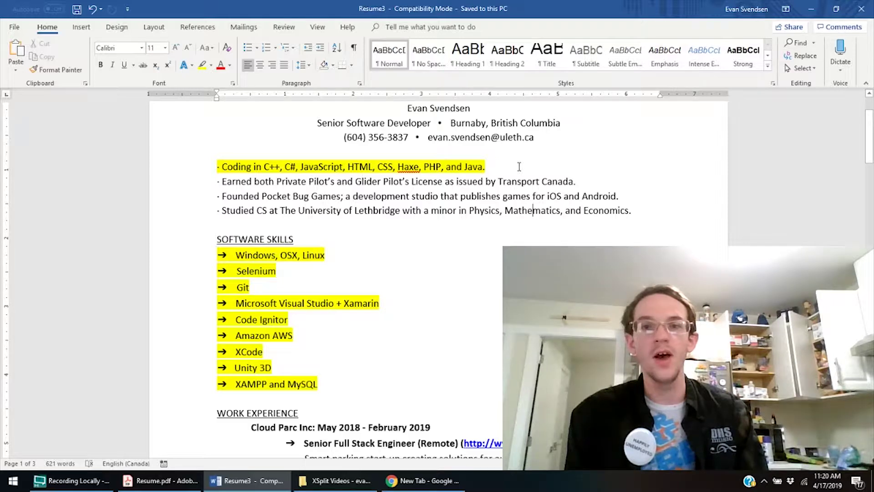
key(Up)
key(Up)
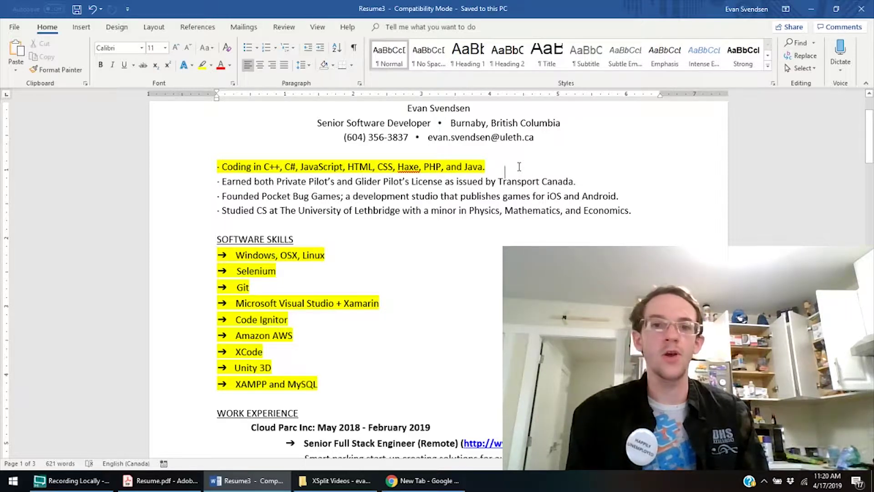
key(Up)
key(Up)
key(Down)
key(Down)
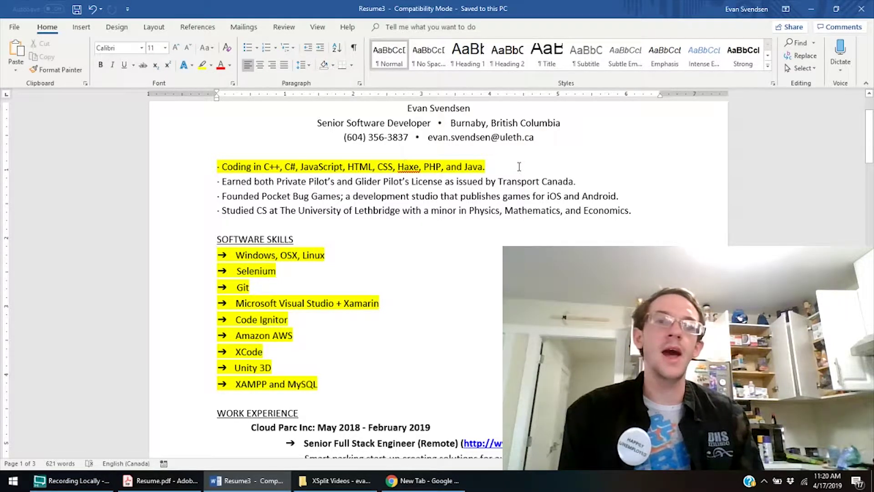
key(Right)
key(Right)
key(Right)
key(Right)
key(Right)
key(Right)
key(Right)
key(Right)
key(Right)
key(Right)
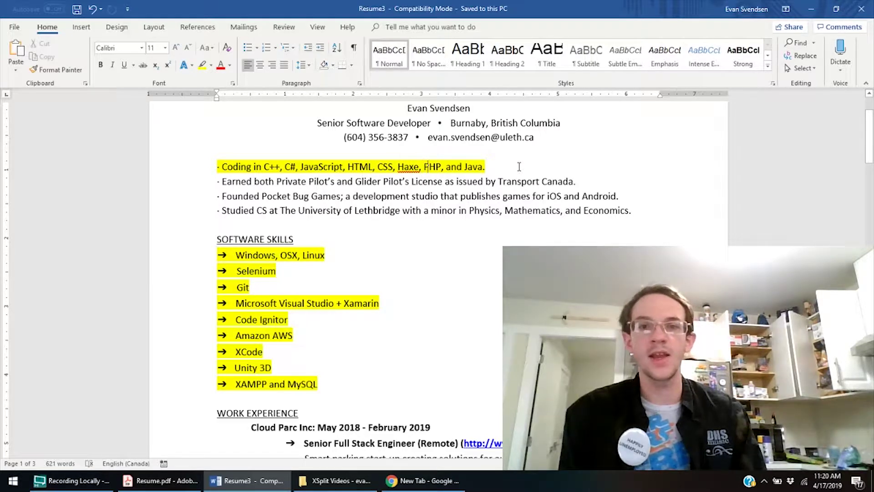
key(Down)
key(Down)
key(Down)
key(Down)
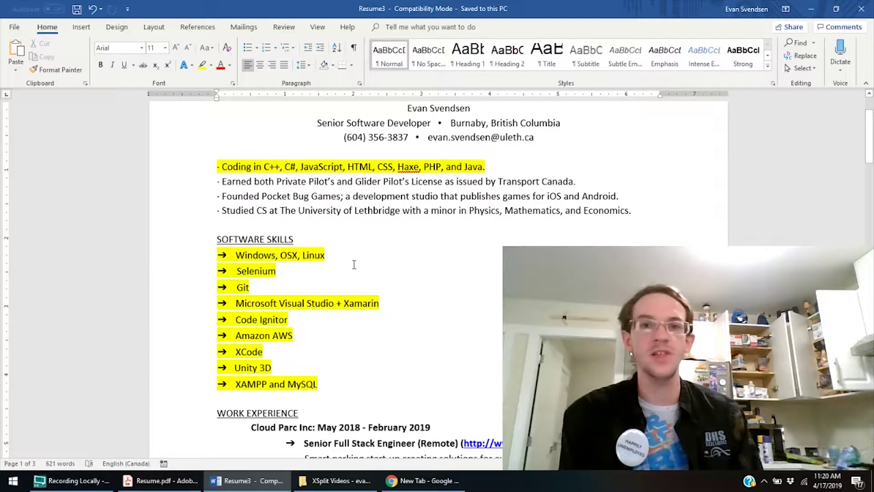
key(Up)
key(Up)
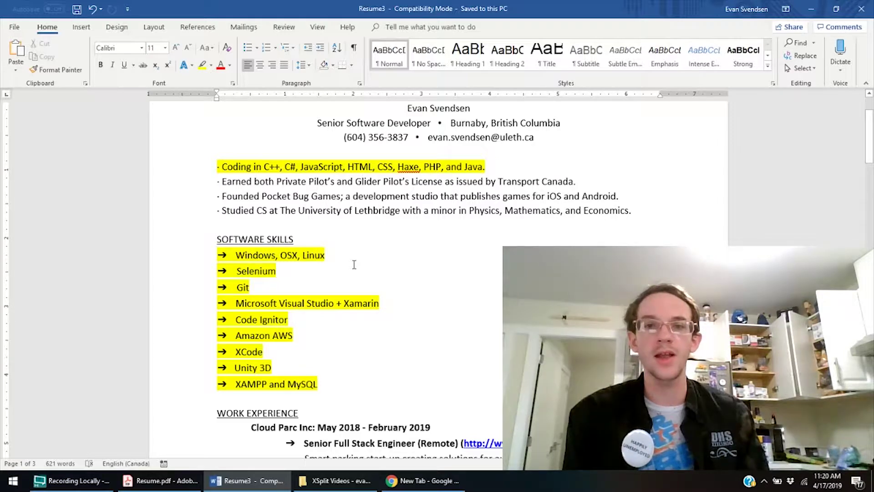
key(Up)
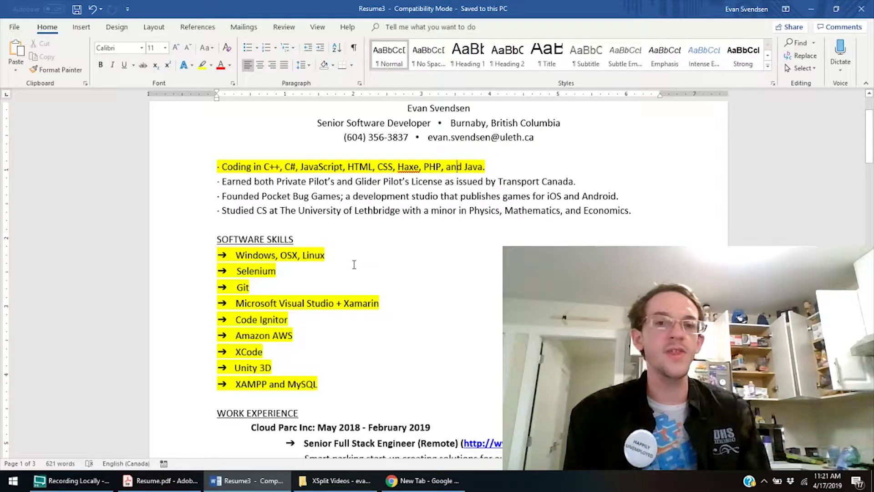
key(Left)
key(Left)
key(Left)
key(Left)
key(Left)
key(Left)
key(Left)
key(Left)
key(Left)
key(Left)
key(Left)
key(Left)
key(Left)
key(Left)
key(Left)
key(Left)
key(Left)
key(Left)
key(Left)
key(Left)
key(Right)
key(Right)
key(Right)
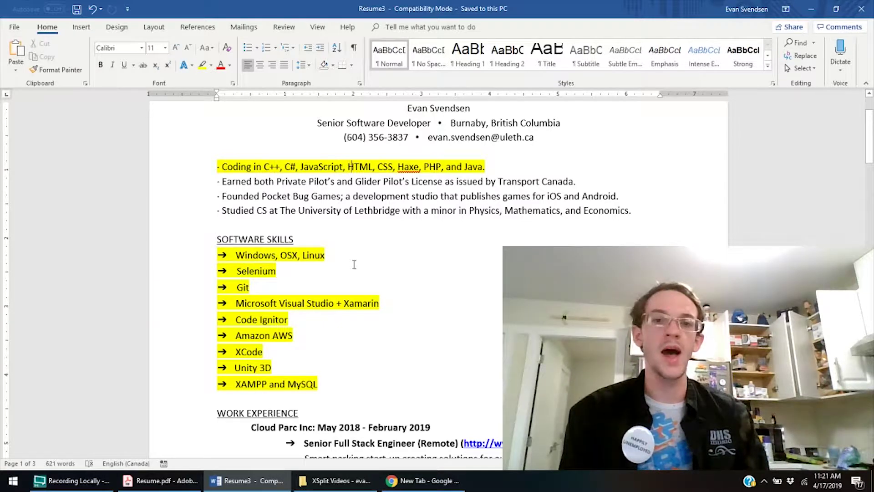
key(ctrl+Left)
key(ctrl+Left)
key(ctrl+Left)
key(ctrl+Left)
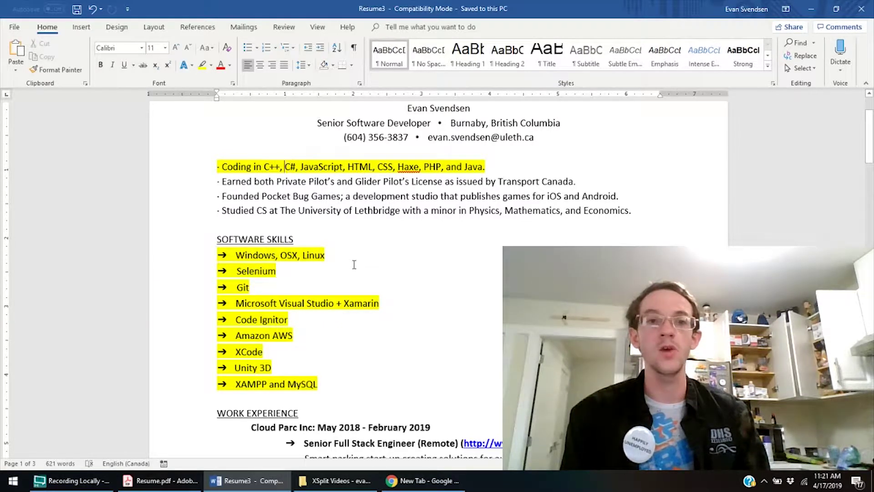
key(ctrl+Right)
key(ctrl+Right)
key(Right)
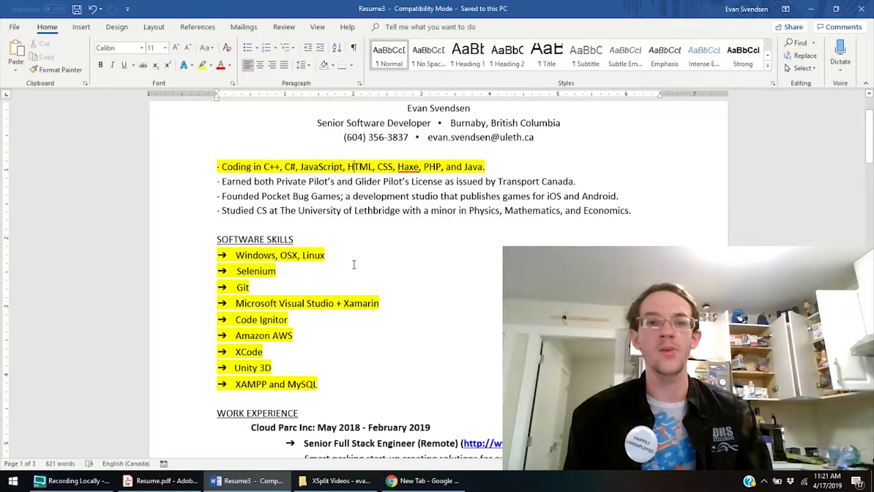
key(ctrl+Left)
key(Right)
key(Right)
key(Right)
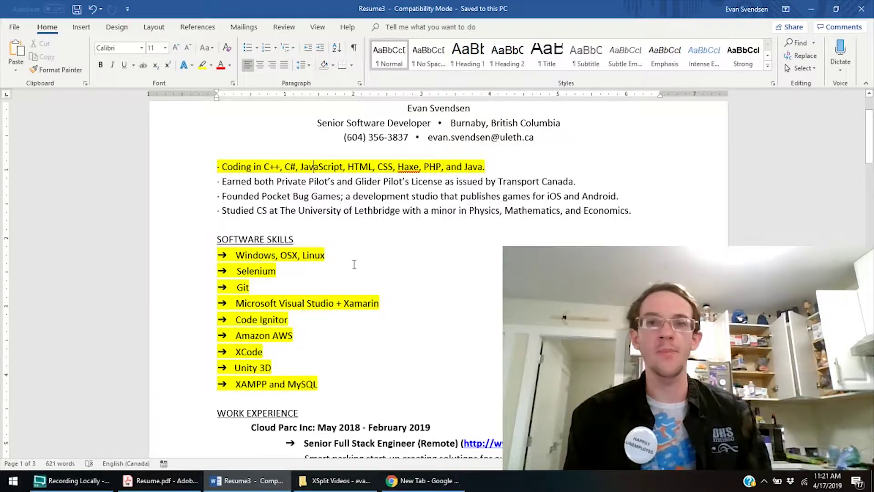
key(ctrl+Left)
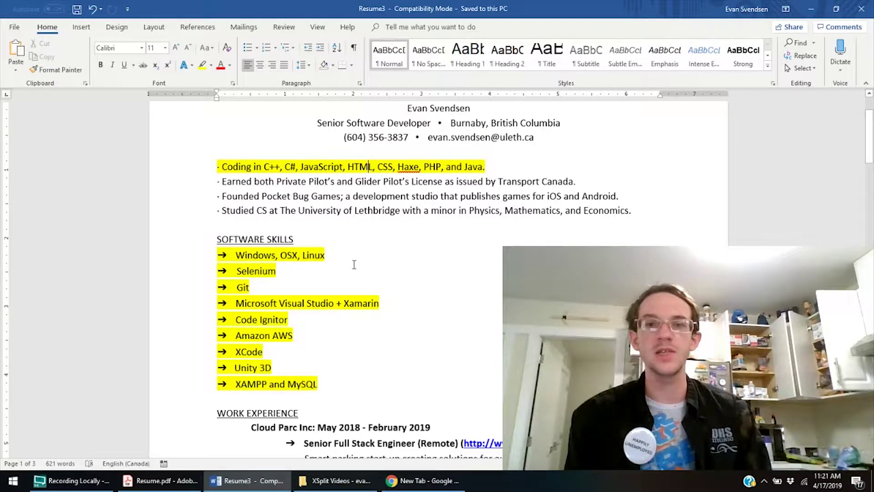
key(Right)
key(Right)
key(Right)
key(Right)
key(Right)
key(Right)
key(Right)
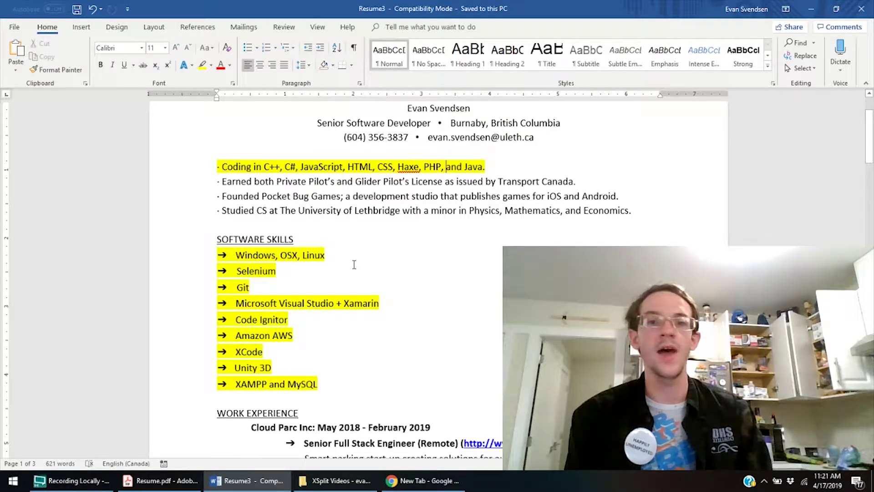
key(ctrl+Left)
key(ctrl+Left)
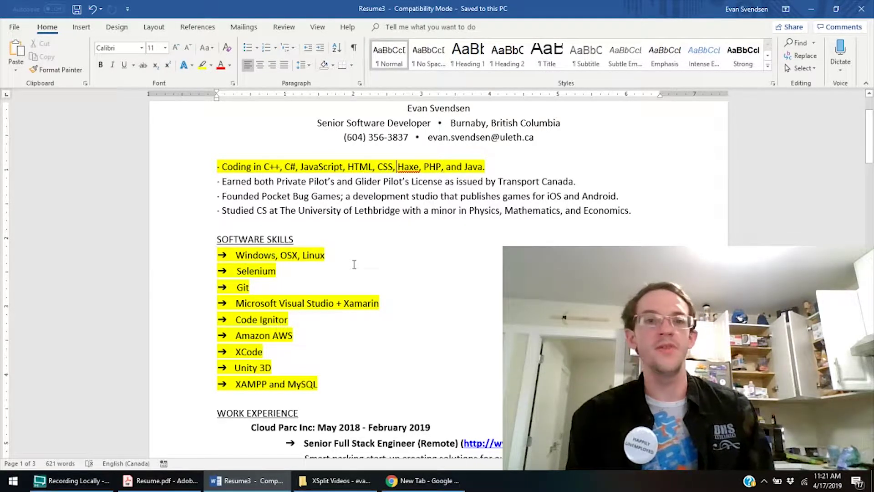
key(Right)
key(Right)
key(Right)
key(Right)
key(Right)
key(Right)
key(Right)
key(Right)
key(Right)
key(Right)
key(Right)
key(Right)
key(Right)
key(Right)
key(Right)
key(Right)
key(Right)
key(Right)
key(Right)
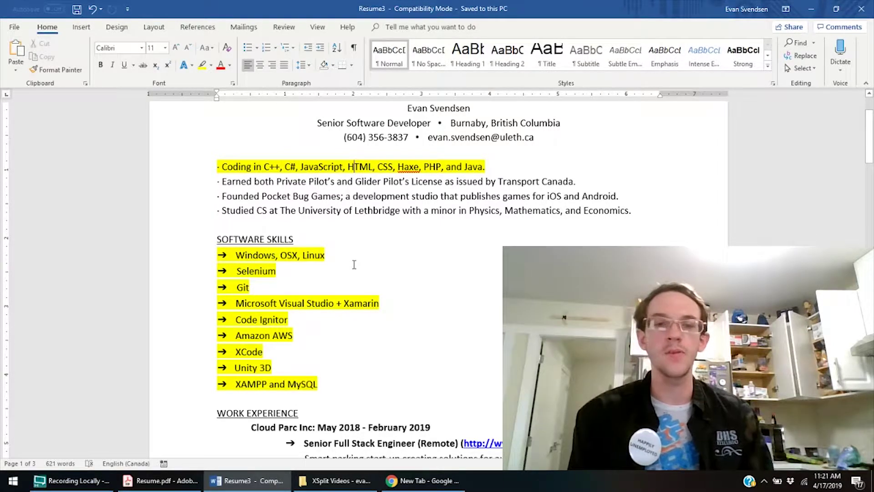
key(Down)
key(Down)
key(Down)
key(Down)
key(Down)
key(Down)
key(Down)
key(Down)
key(Down)
key(Down)
key(Down)
key(Down)
key(Down)
key(Down)
key(Down)
key(Down)
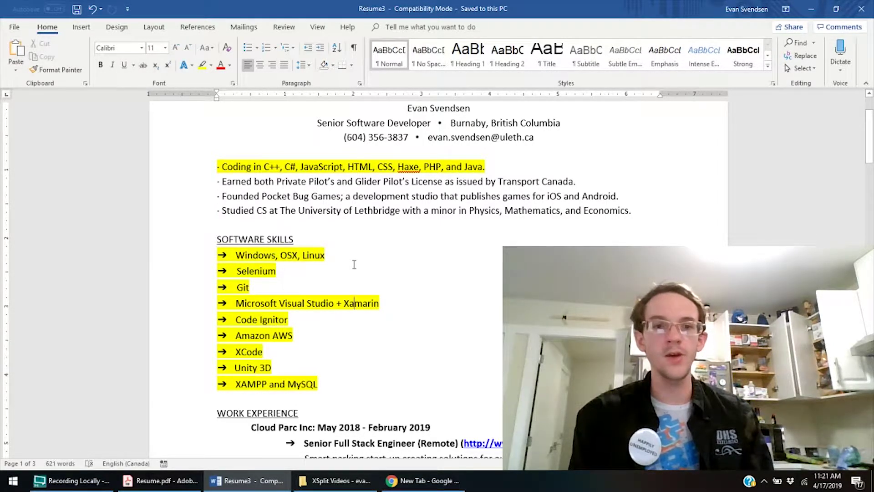
key(Down)
key(Up)
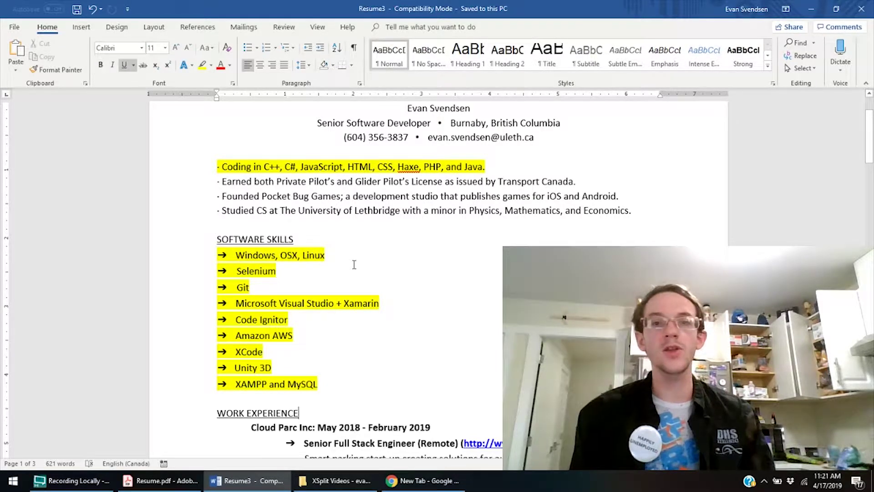
key(Up)
key(Up)
key(Up)
key(Up)
key(Up)
key(Up)
key(Up)
key(Up)
key(Up)
key(Up)
key(Up)
key(Up)
key(Up)
key(Up)
key(Up)
key(Up)
key(Up)
key(Up)
key(Up)
key(Up)
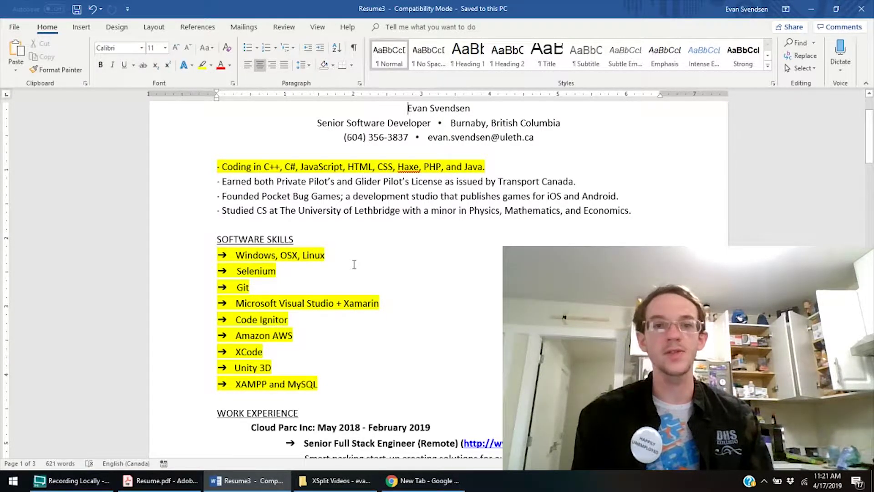
key(Down)
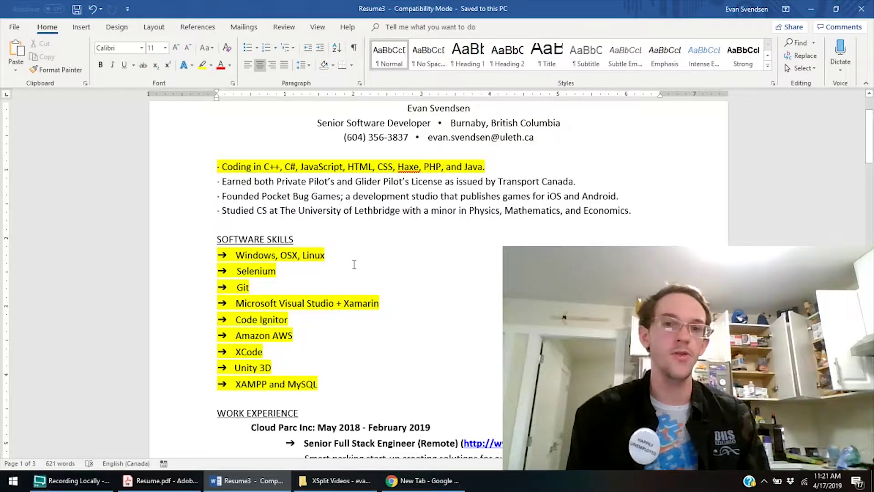
key(Down)
key(Down)
key(Down)
key(Down)
key(Down)
key(Down)
key(Down)
key(Down)
key(Down)
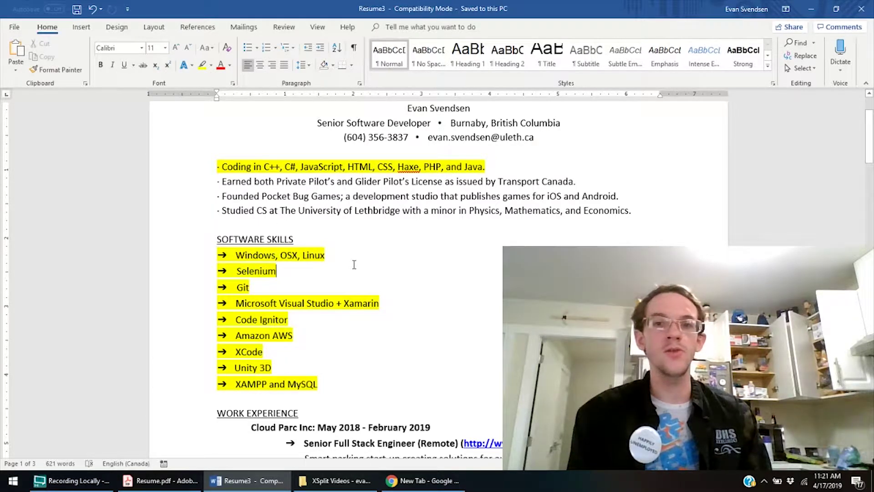
key(Down)
key(Down)
key(Down)
key(Up)
key(Up)
key(Up)
key(Up)
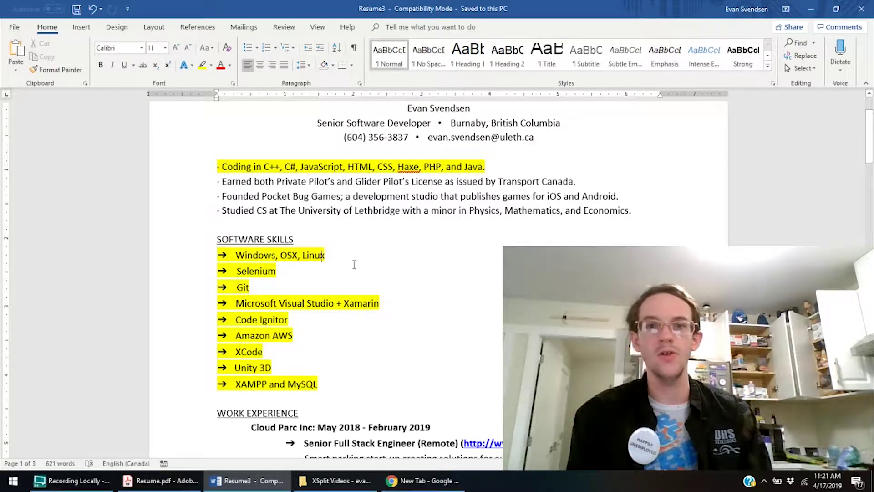
key(Up)
key(Up)
key(Up)
key(Up)
key(Up)
key(Up)
key(Up)
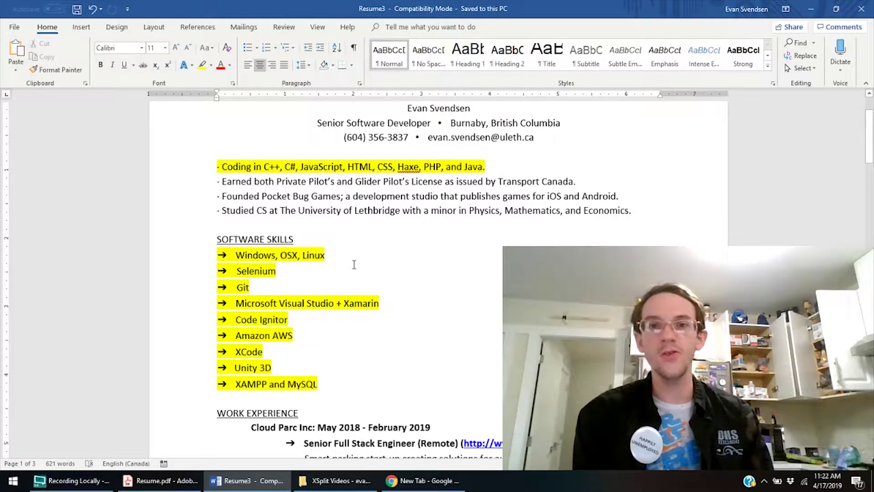
click(354, 265)
scroll(354, 264, down, 15)
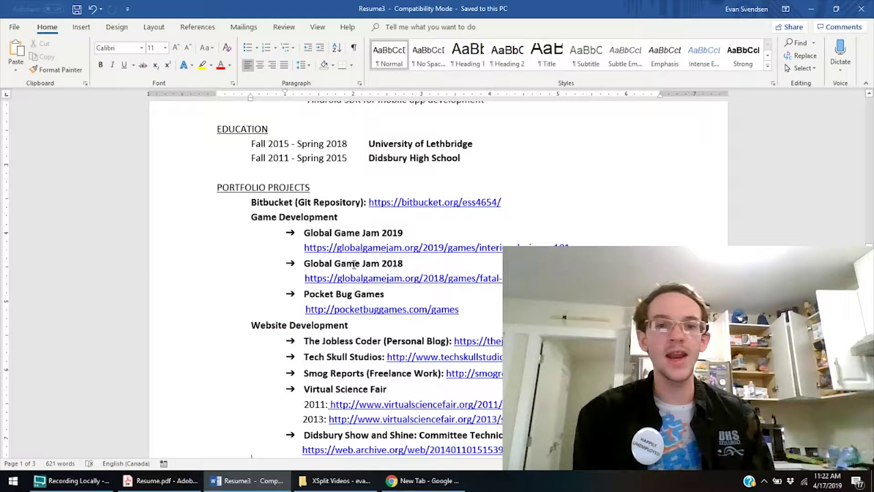
scroll(354, 265, down, 1)
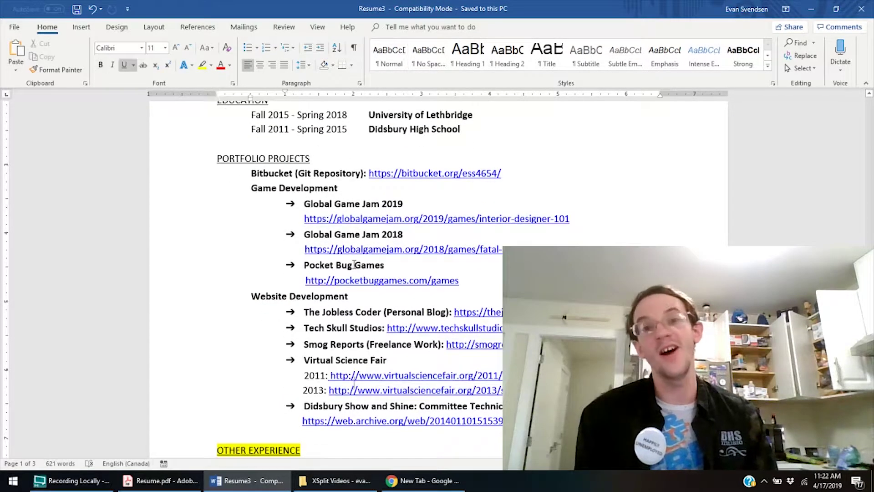
scroll(354, 265, up, 3)
scroll(354, 264, up, 1)
key(ctrl+Home)
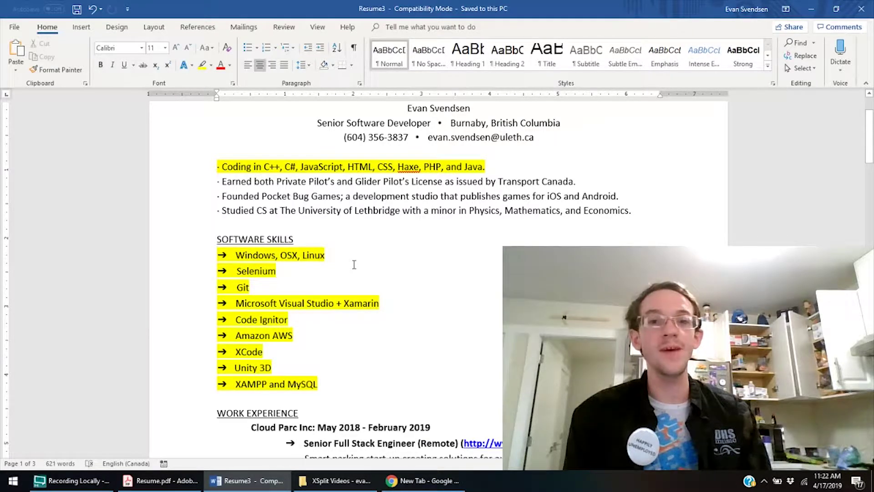
key(Page_Down)
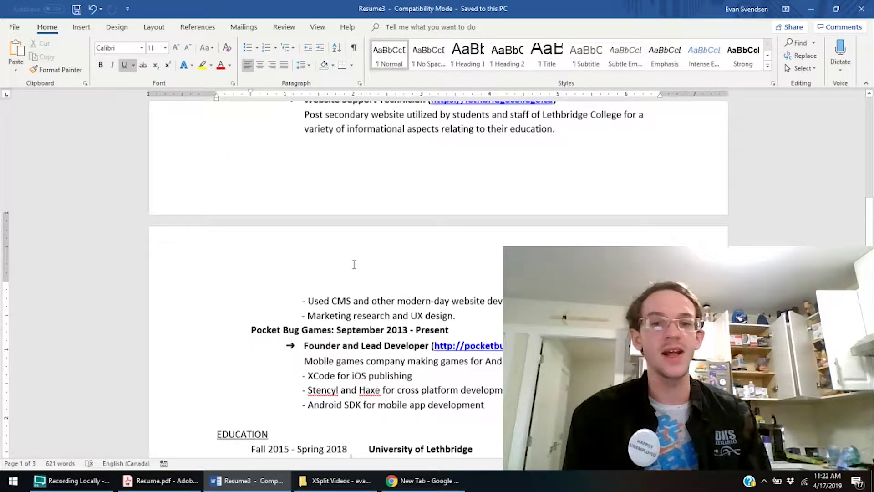
scroll(354, 265, down, 1)
scroll(354, 264, up, 1)
key(ctrl+Home)
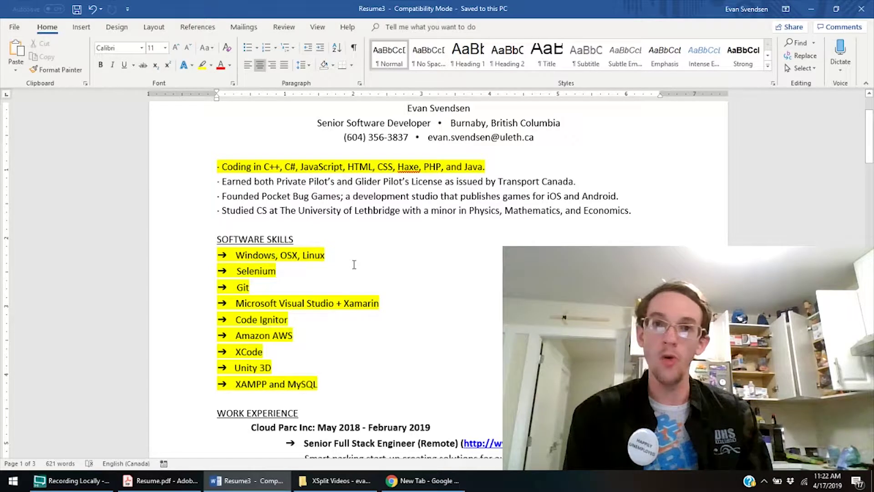
key(ctrl+z)
click(354, 265)
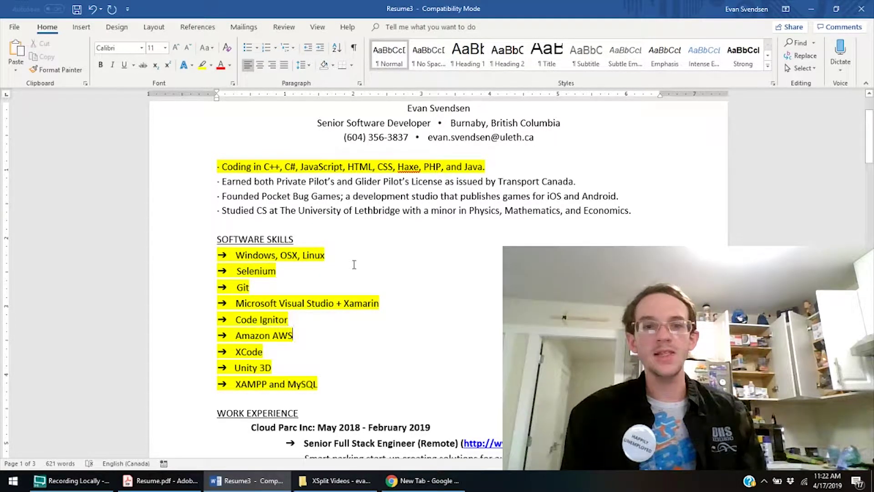
key(Down)
key(Down)
key(Down)
key(Down)
key(Down)
key(Down)
key(Down)
key(Down)
key(Down)
key(End)
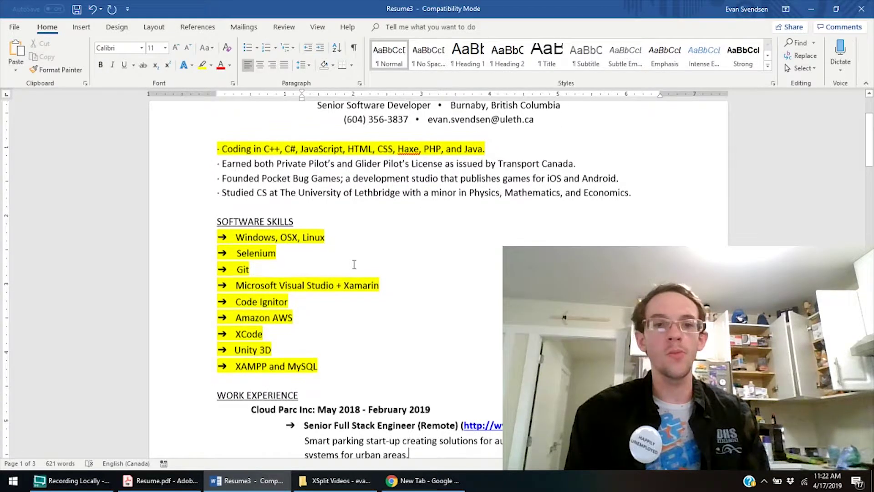
key(Up)
key(Up)
key(Up)
key(Up)
key(Up)
key(Up)
key(Up)
key(Up)
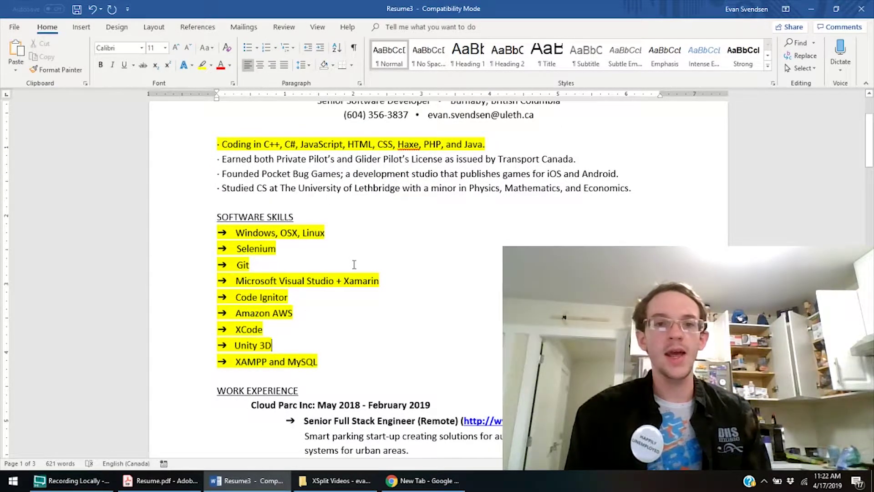
key(Up)
key(Up)
key(Up)
key(Up)
key(Up)
key(Up)
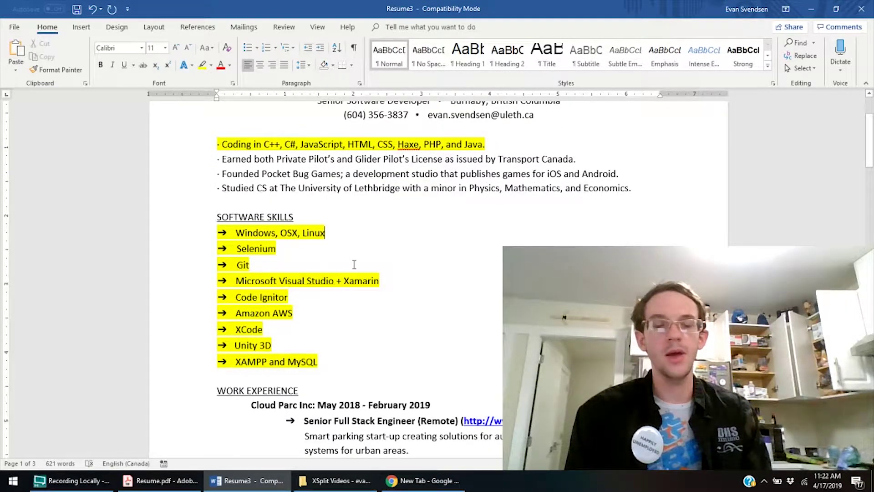
key(Up)
key(Up)
key(Up)
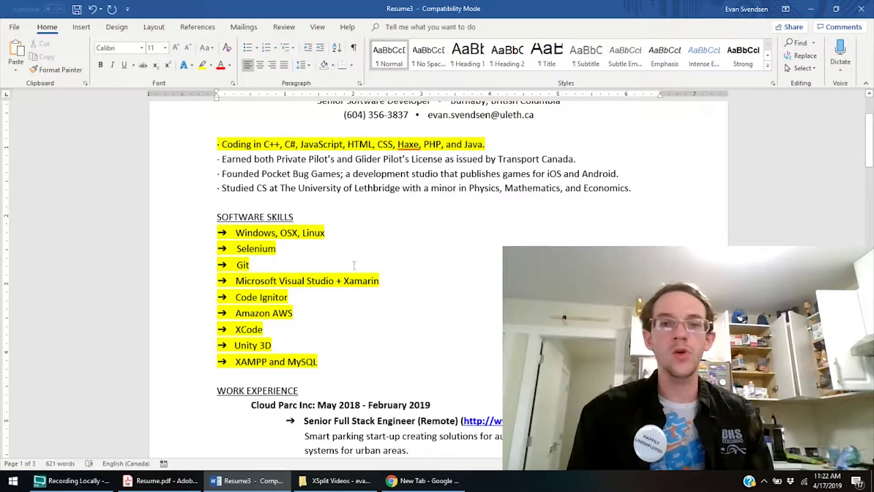
click(326, 271)
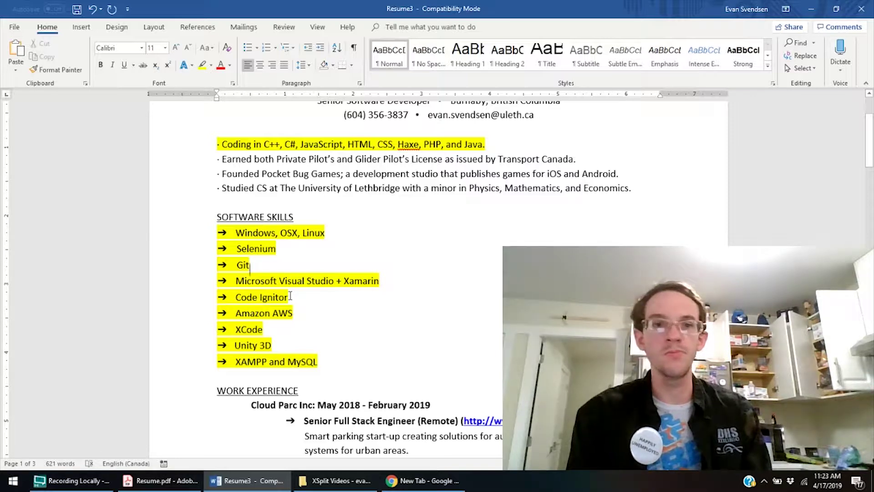
key(Up)
key(Up)
key(Up)
key(Up)
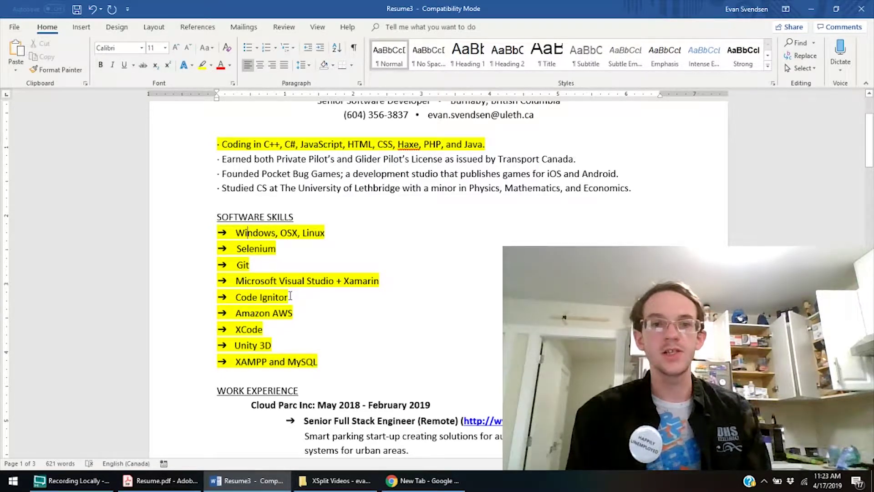
key(Right)
key(Right)
key(Right)
key(Right)
key(Right)
key(Right)
key(Right)
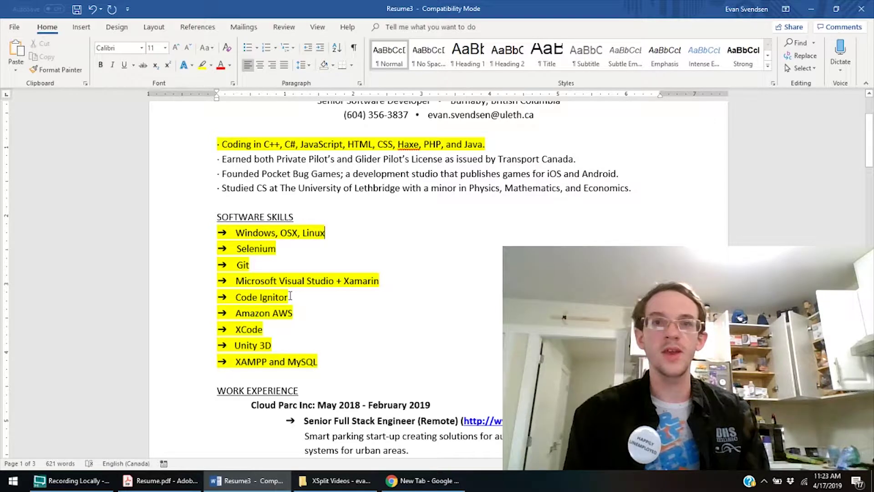
key(Right)
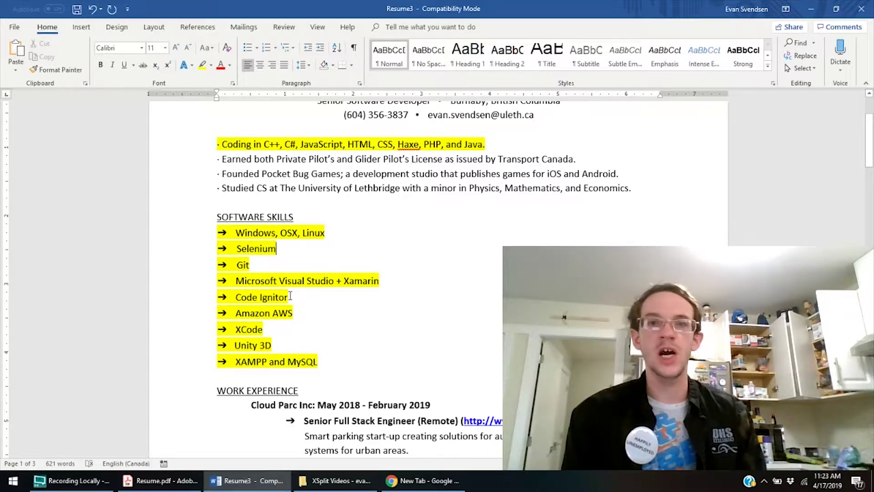
key(Down)
key(Right)
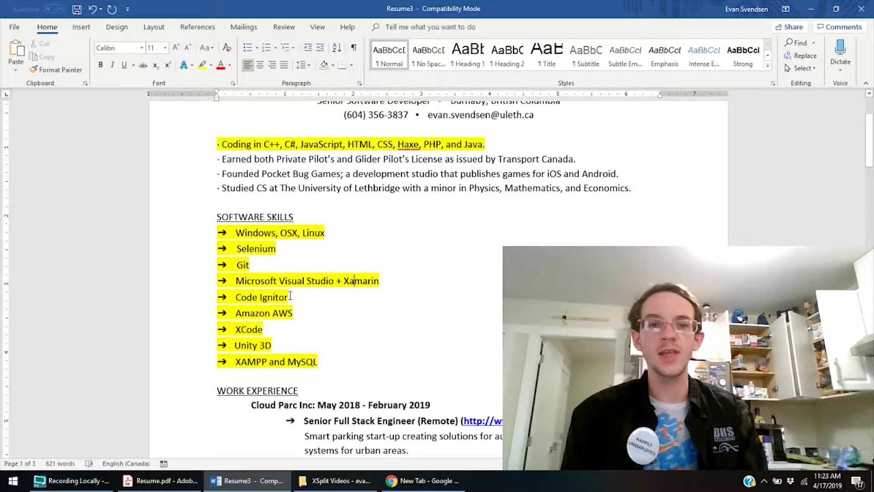
key(Right)
key(Right)
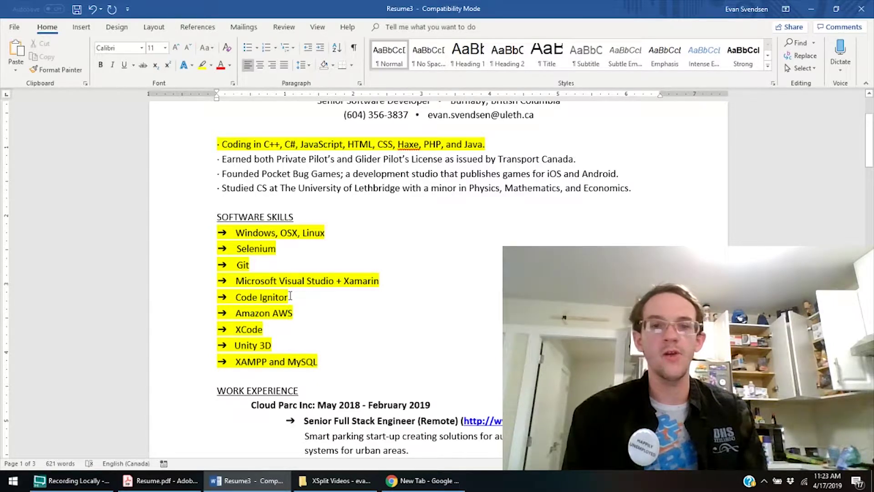
key(Down)
key(Down)
key(Down)
key(Down)
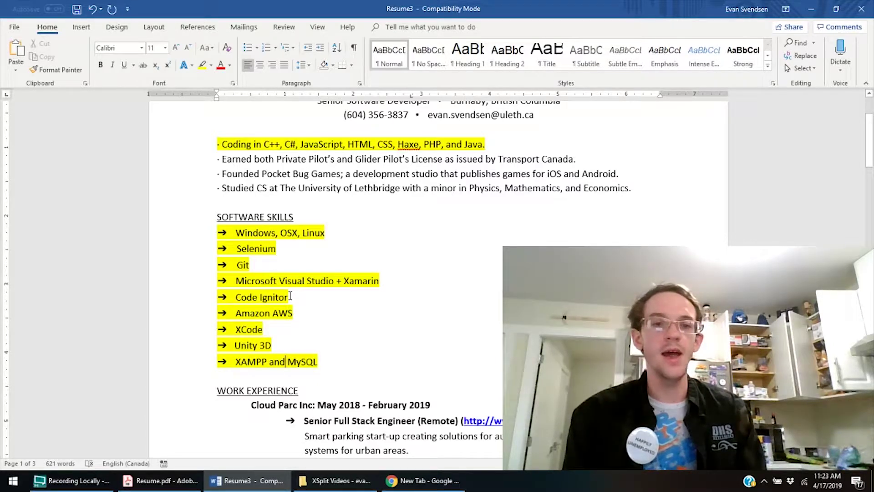
key(Up)
key(Up)
key(Up)
key(Up)
key(Up)
key(Up)
key(Up)
key(Up)
key(Up)
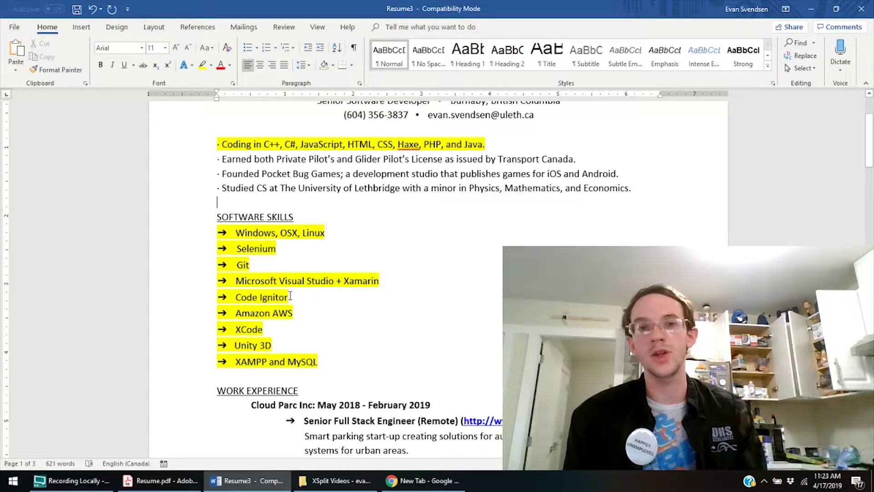
key(Up)
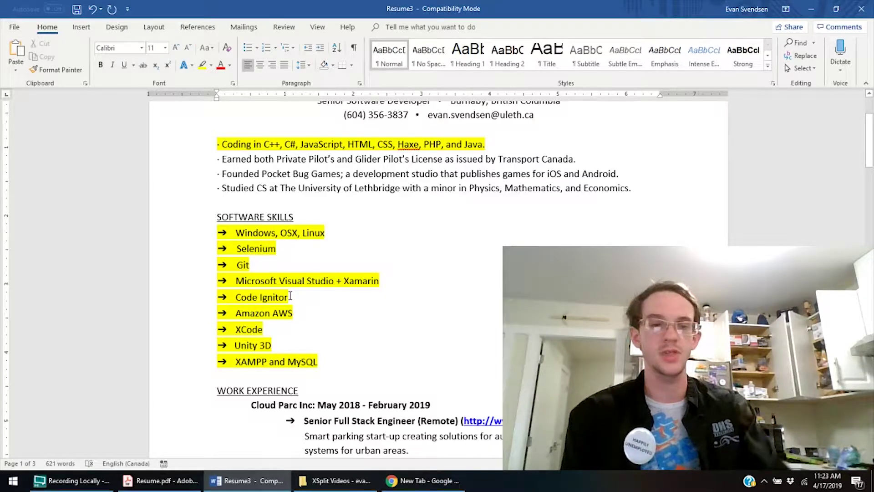
text(~~)
key(Down)
key(Down)
key(Down)
key(Down)
key(Down)
key(Down)
key(Down)
key(Down)
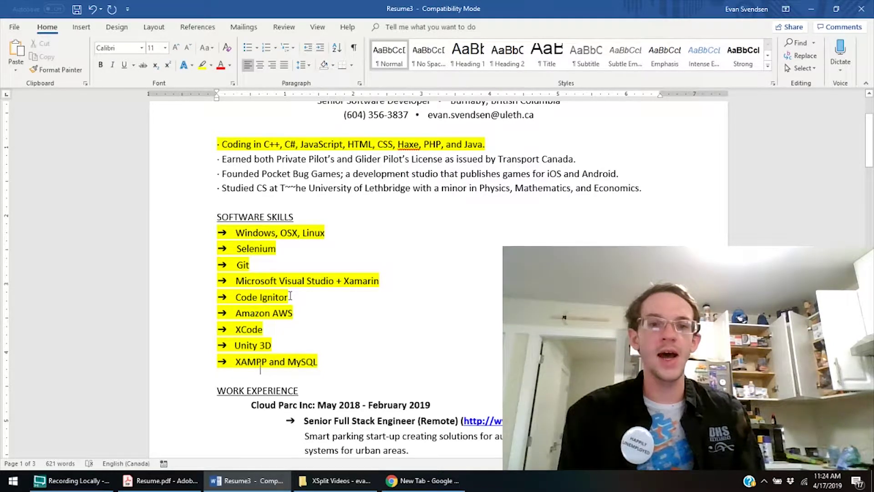
key(Up)
key(Up)
key(Up)
key(Up)
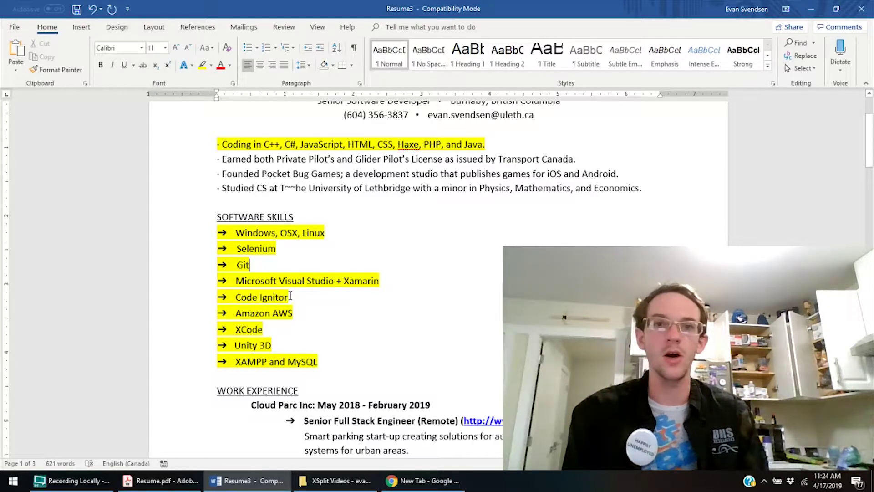
key(Down)
key(Down)
key(Down)
key(Down)
key(Up)
key(Up)
key(Up)
key(Up)
key(Up)
key(Up)
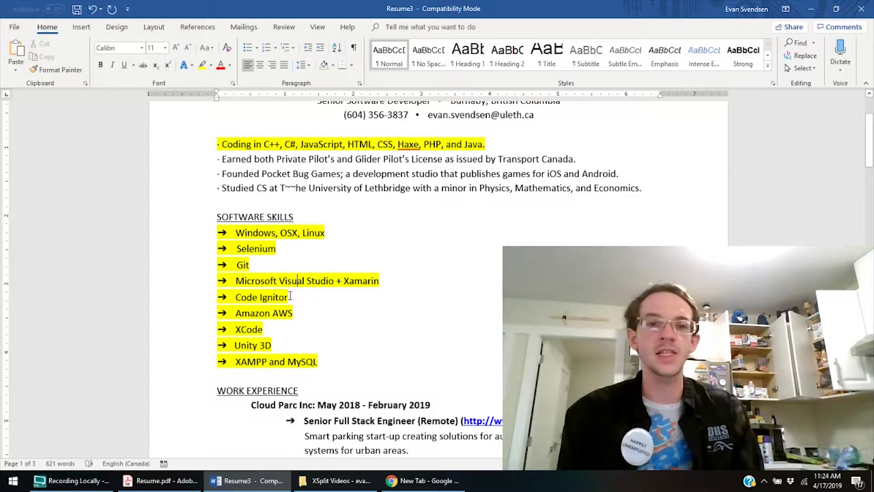
key(Down)
key(Down)
key(Down)
key(Down)
key(Down)
key(Down)
key(Down)
key(Down)
key(Down)
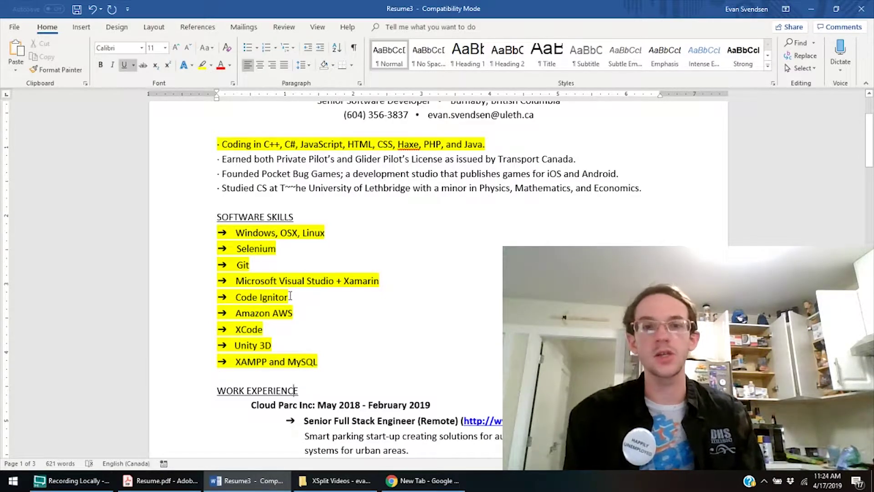
key(Down)
key(Down)
key(Down)
key(Down)
key(Down)
key(Down)
key(Down)
key(Down)
key(Down)
key(Down)
key(Down)
key(Down)
key(Down)
key(Down)
key(Down)
key(Down)
- Delete the Collaboration bullet from the Cloud Parc Inc entry and restore the ending period
key(Up)
key(Up)
key(Up)
key(Up)
key(Up)
key(Up)
key(Up)
key(Up)
key(Up)
key(Up)
key(Up)
key(Up)
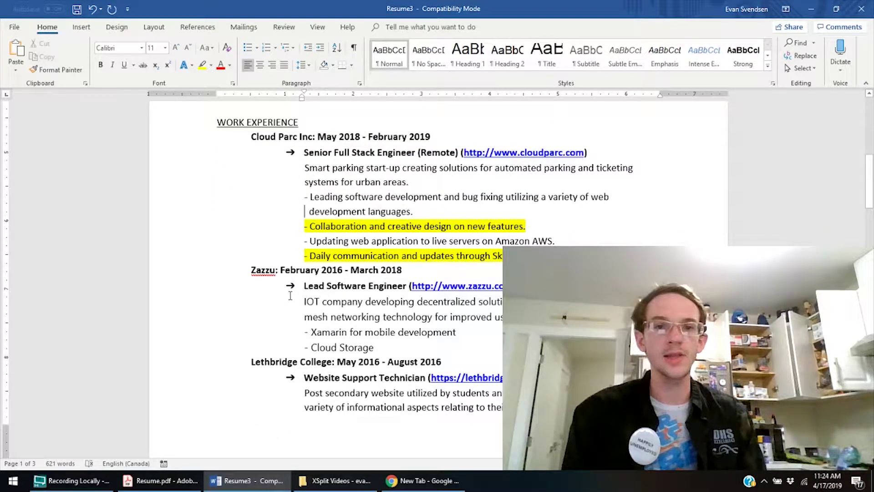
key(Down)
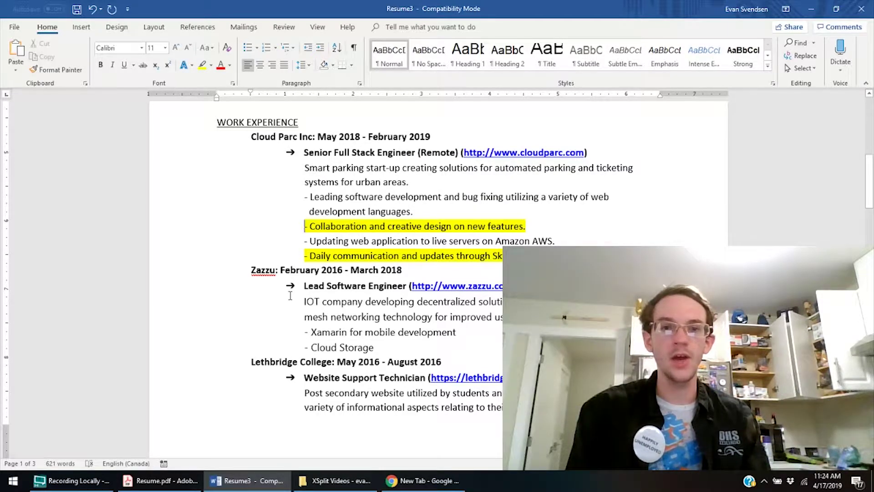
key(shift+Right)
key(shift+Right)
key(shift+Right)
key(shift+Right)
key(shift+Right)
key(shift+Right)
key(shift+Right)
key(shift+Right)
key(shift+Right)
key(shift+Right)
key(shift+Right)
key(shift+Right)
key(shift+Right)
key(shift+Right)
key(shift+Right)
key(shift+Right)
key(shift+Right)
key(shift+Right)
key(shift+Right)
key(shift+Right)
key(shift+Right)
key(shift+Right)
key(shift+Right)
key(shift+Right)
key(shift+Right)
key(shift+Right)
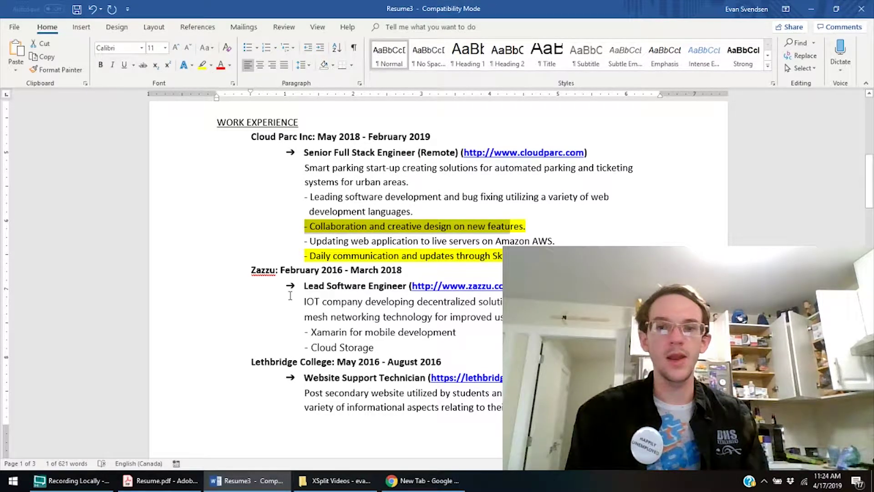
key(shift+Right)
key(shift+Right)
key(shift+Right)
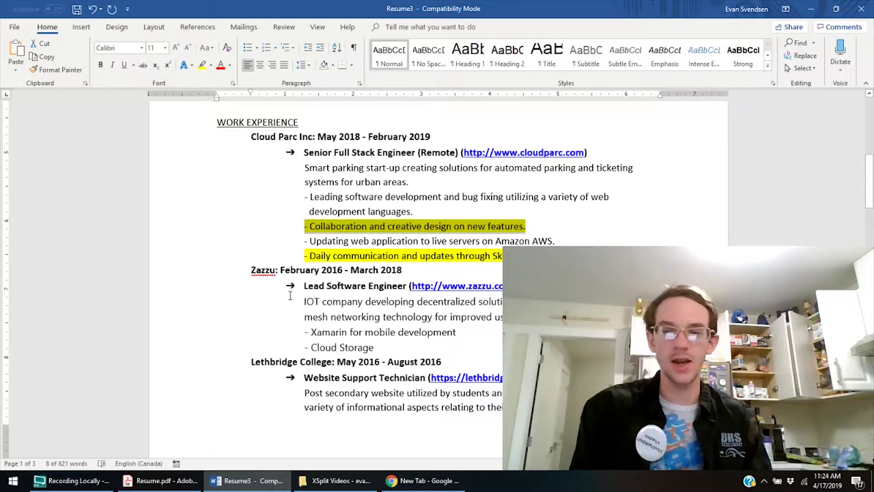
key(Delete)
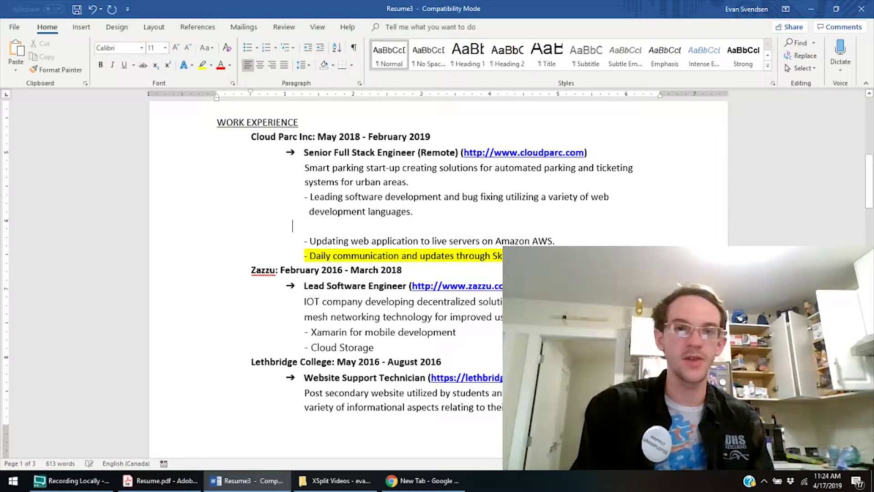
key(BackSpace)
key(BackSpace)
key(BackSpace)
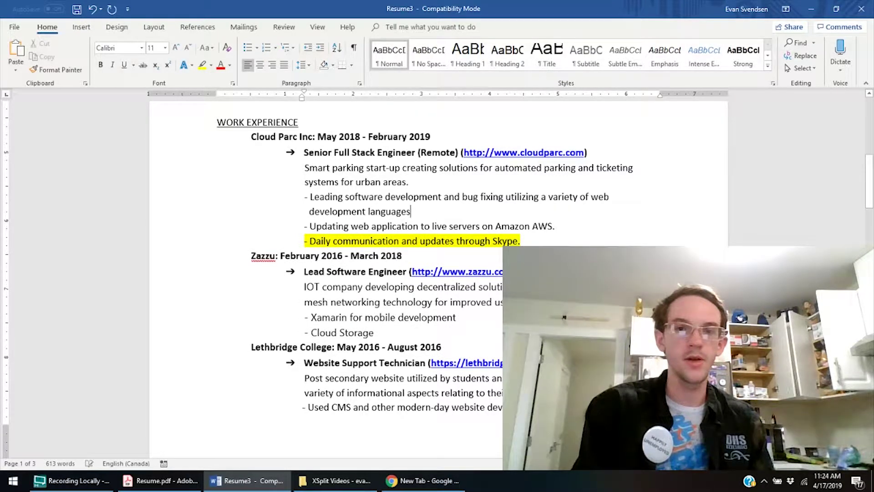
text(.)
- Delete the Skype daily-communication bullet and retype the period after the previous line
click(416, 226)
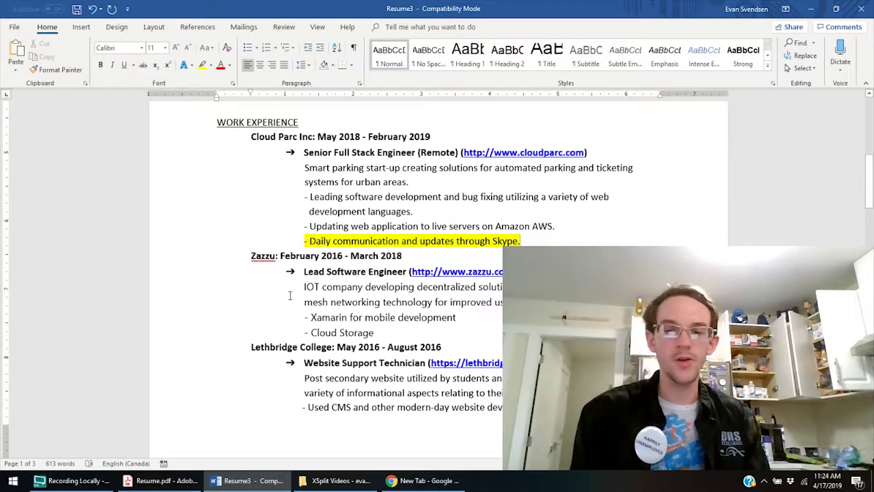
key(shift+Left)
key(shift+Left)
key(shift+Left)
key(shift+Left)
key(shift+Left)
key(shift+Left)
key(shift+Left)
key(shift+Left)
key(shift+Left)
key(shift+Left)
key(shift+Left)
key(shift+Left)
key(shift+Left)
key(shift+Left)
key(shift+Left)
key(shift+Left)
key(shift+Left)
key(shift+Left)
key(shift+Left)
key(shift+Left)
key(shift+Left)
key(shift+Left)
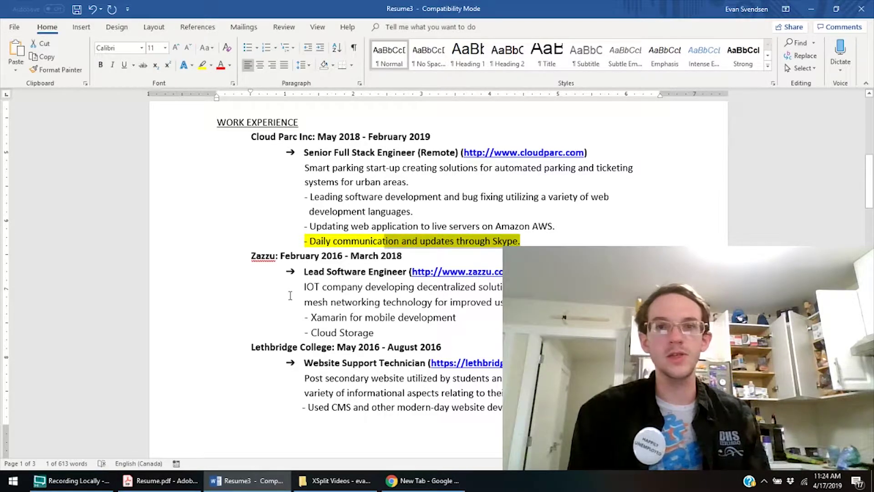
key(shift+Left)
key(BackSpace)
key(BackSpace)
key(BackSpace)
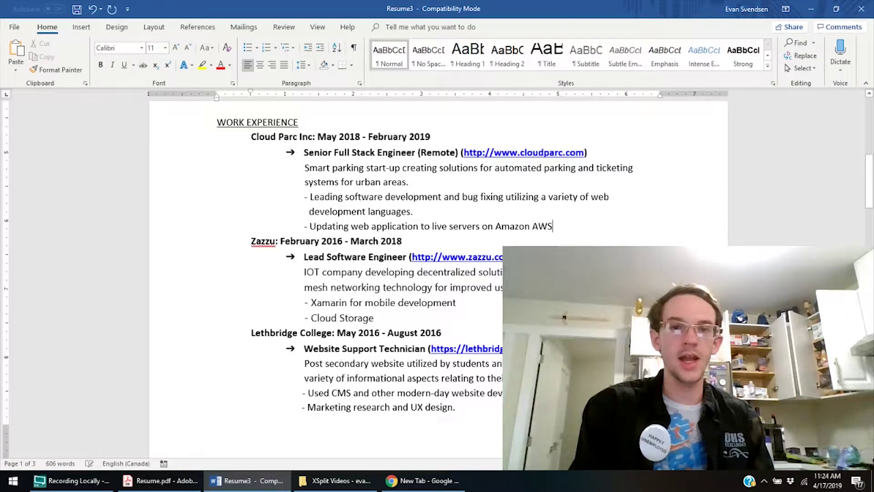
text(.)
key(Up)
key(Up)
key(Up)
key(Up)
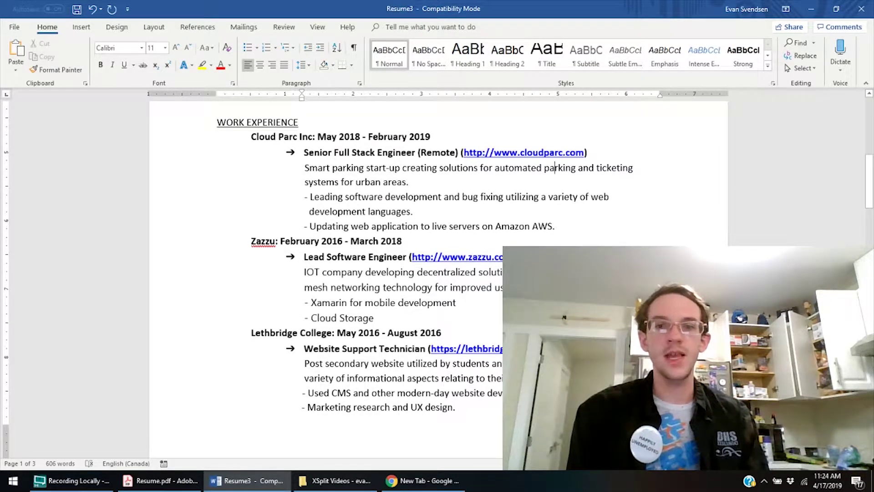
- Move down through the Zazzu and Pocket Bug Games entries, then switch to the original Resume.pdf
key(Down)
key(Down)
key(Down)
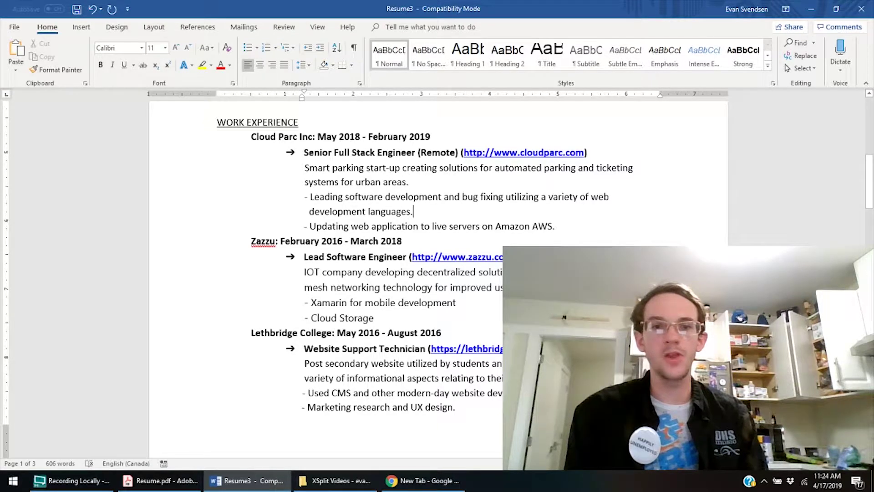
key(Down)
key(Down)
key(Down)
key(Down)
key(Down)
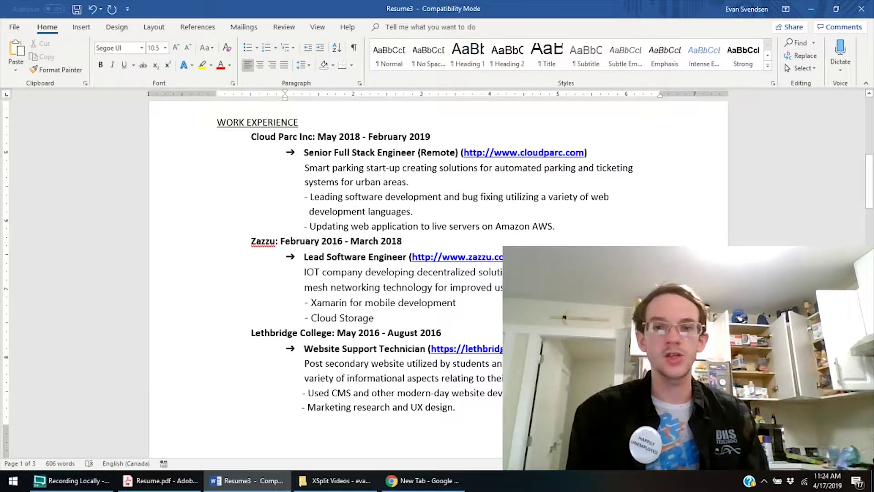
key(Down)
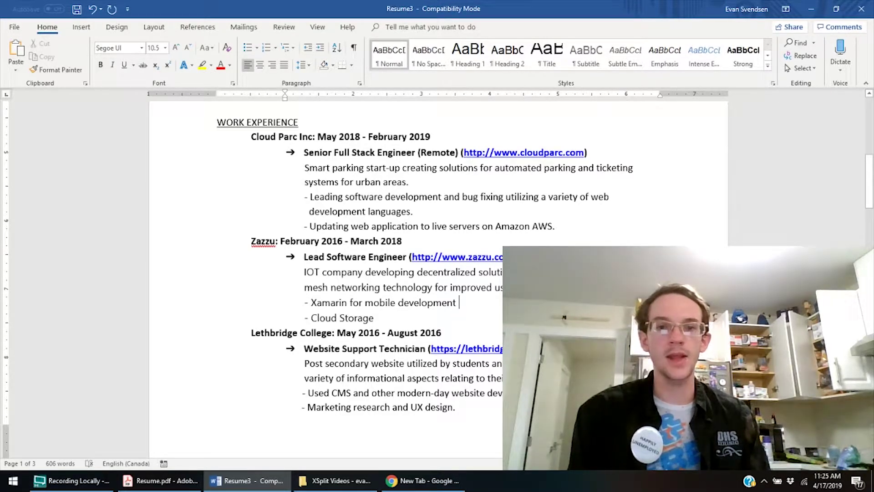
key(Down)
key(Down)
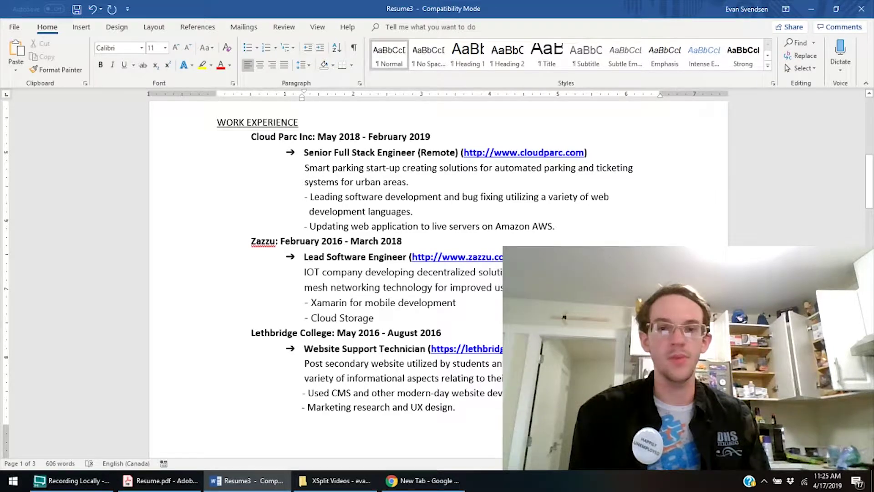
key(Down)
key(Down)
key(Down)
key(Down)
key(Down)
key(Down)
key(Down)
key(Down)
key(Down)
key(Down)
key(Down)
key(Down)
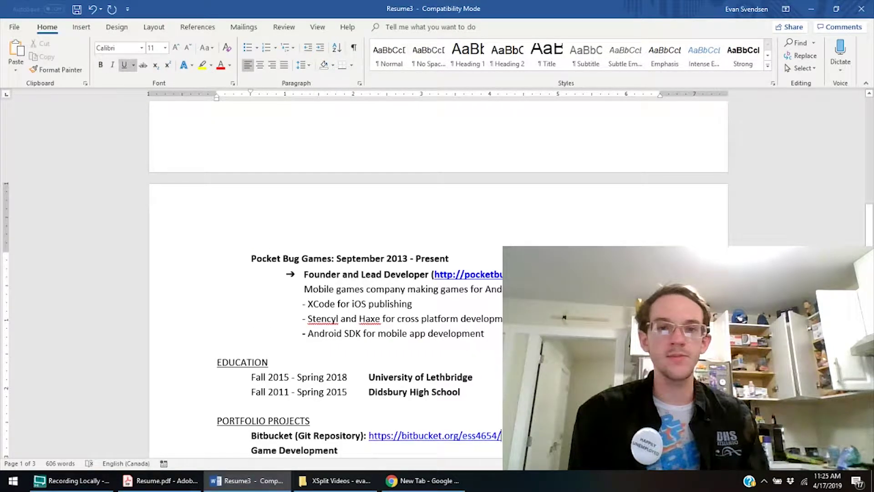
key(Down)
key(Down)
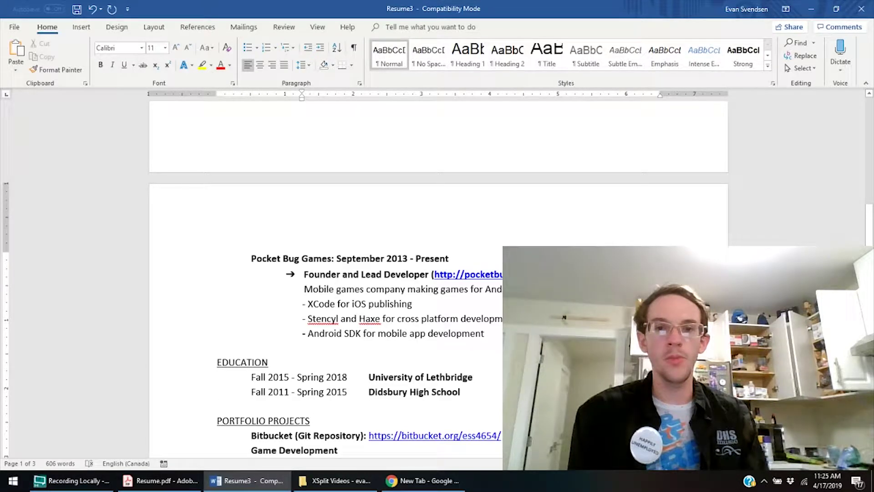
key(Down)
key(Down)
key(Down)
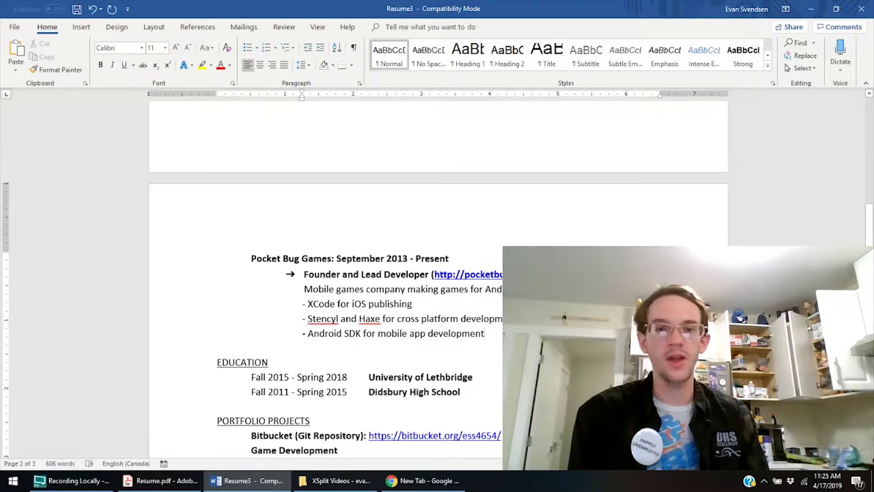
key(Down)
key(Down)
key(Down)
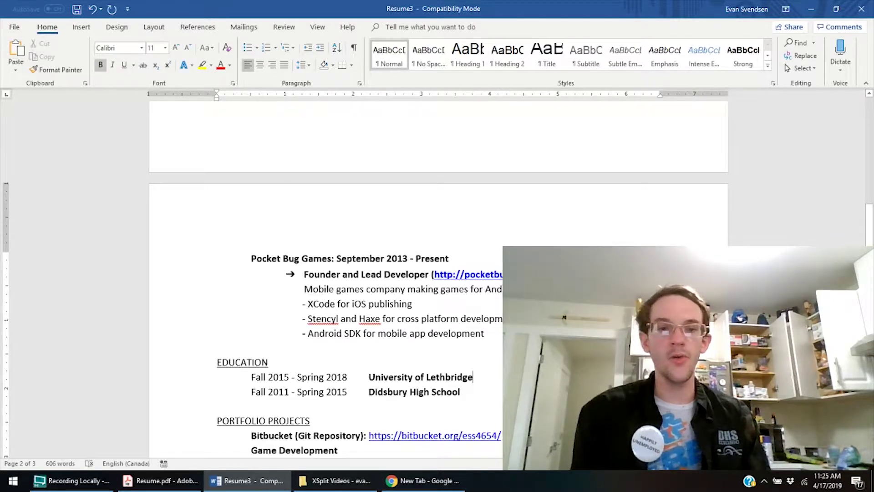
click(125, 485)
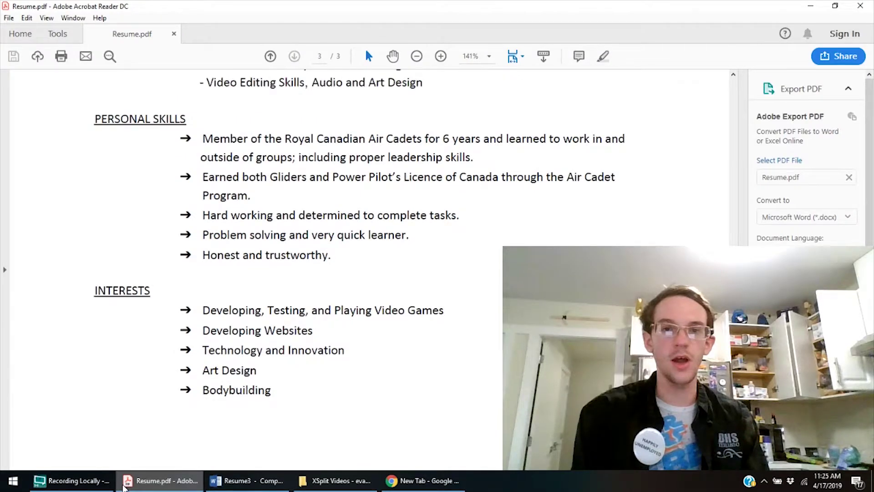
- Page up to Resume.pdf's Professional Skills, select the Programming skill lines, and return to Word
key(Up)
key(Up)
key(Up)
key(Up)
key(Up)
key(Up)
key(Up)
key(Up)
key(Up)
key(Up)
key(Up)
key(Up)
key(Up)
key(Up)
key(Up)
key(Up)
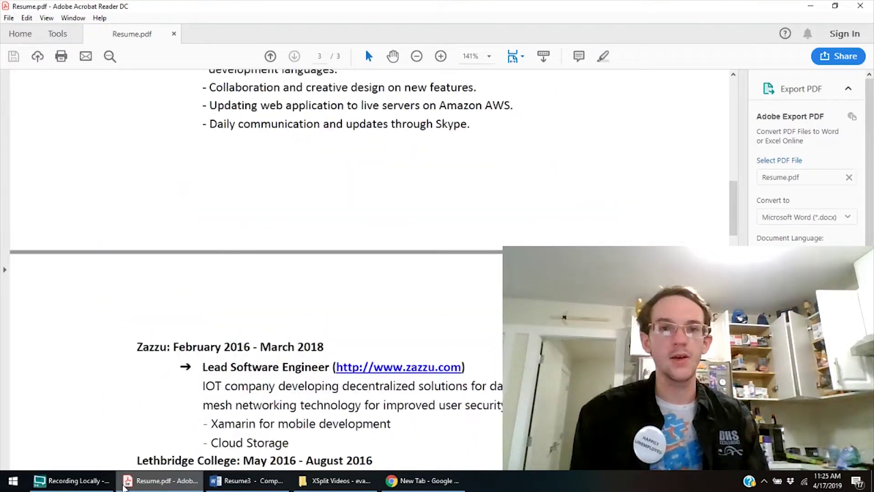
key(Up)
key(Up)
key(Up)
key(Up)
key(Up)
key(Up)
key(Up)
key(Up)
key(Up)
key(Up)
key(Up)
key(Up)
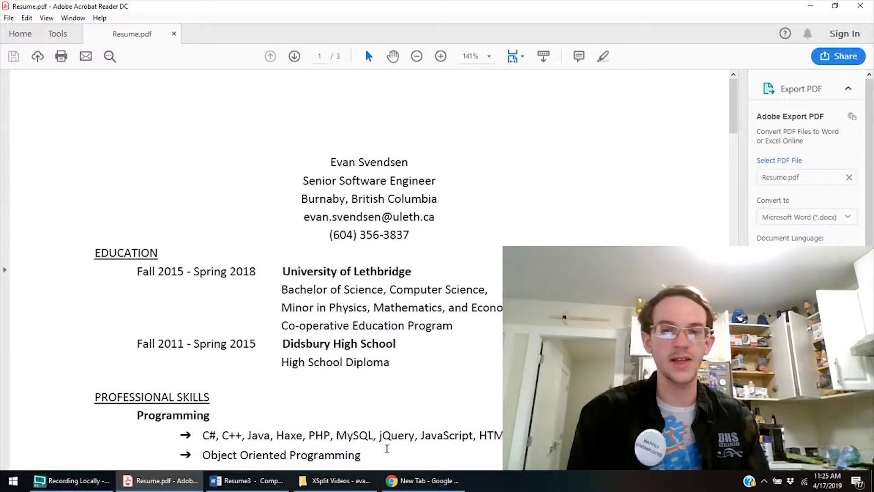
drag(381, 436, 361, 456)
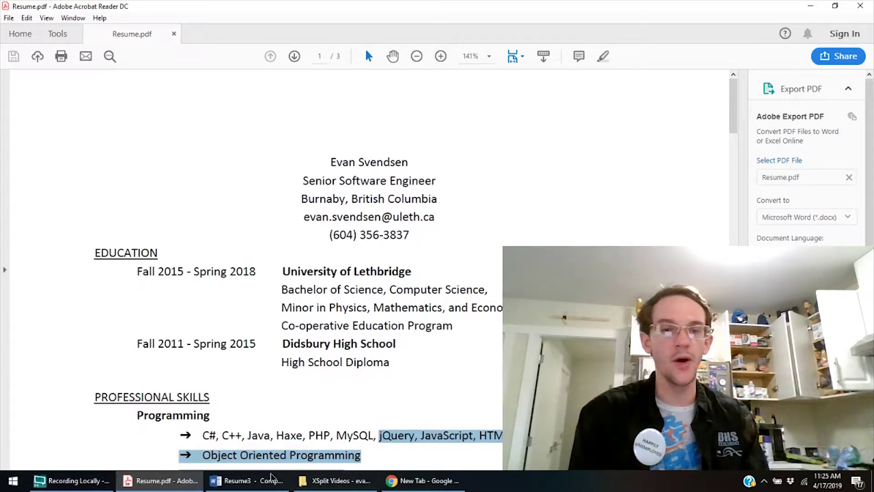
click(272, 481)
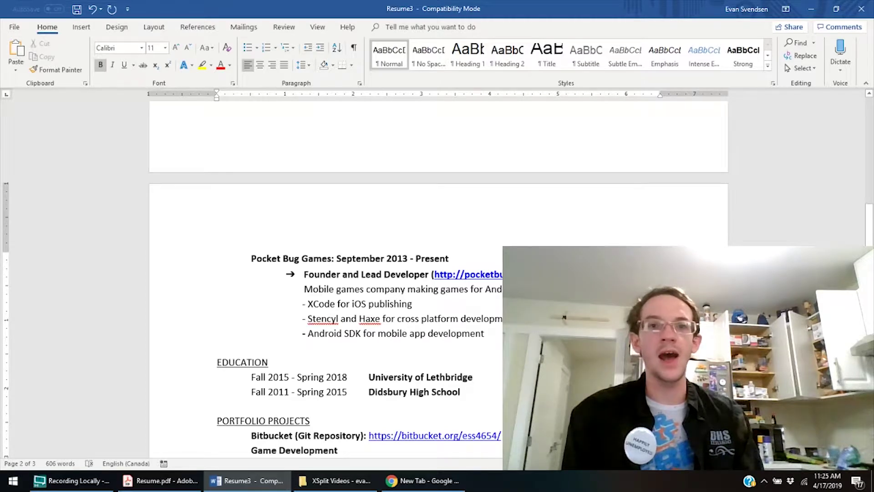
key(ctrl+Home)
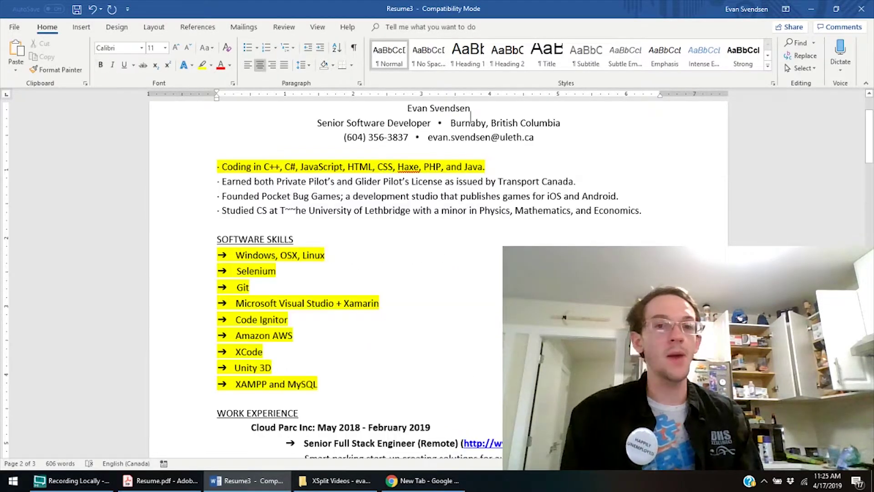
key(Down)
key(Down)
key(Down)
key(Down)
key(Down)
key(Down)
key(Down)
key(Down)
key(Down)
key(Down)
key(Down)
key(Down)
key(Down)
key(Down)
key(Down)
key(Down)
key(Down)
key(Down)
key(Down)
key(Down)
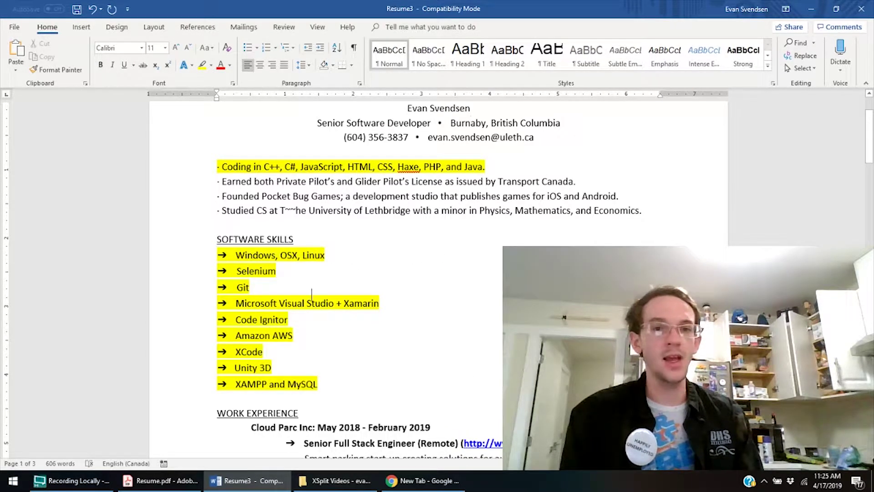
key(Down)
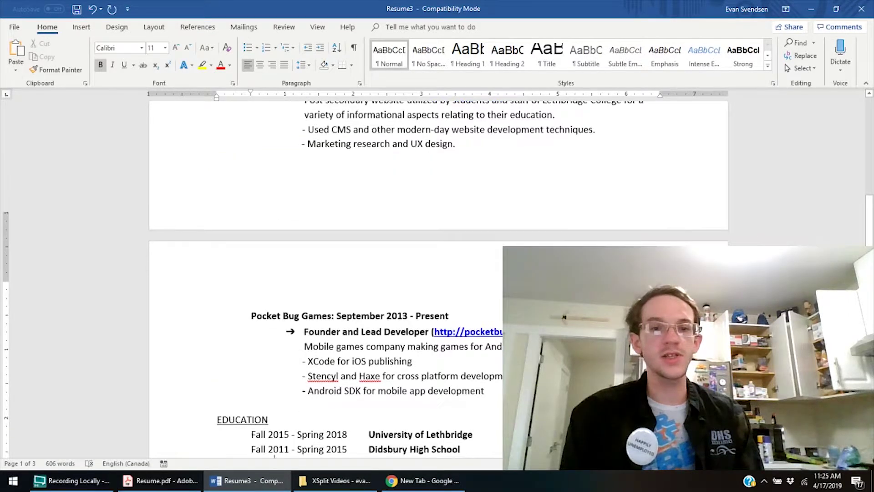
key(Down)
key(Down)
key(Down)
key(Down)
key(Down)
key(Down)
key(Down)
key(Down)
key(Down)
key(Down)
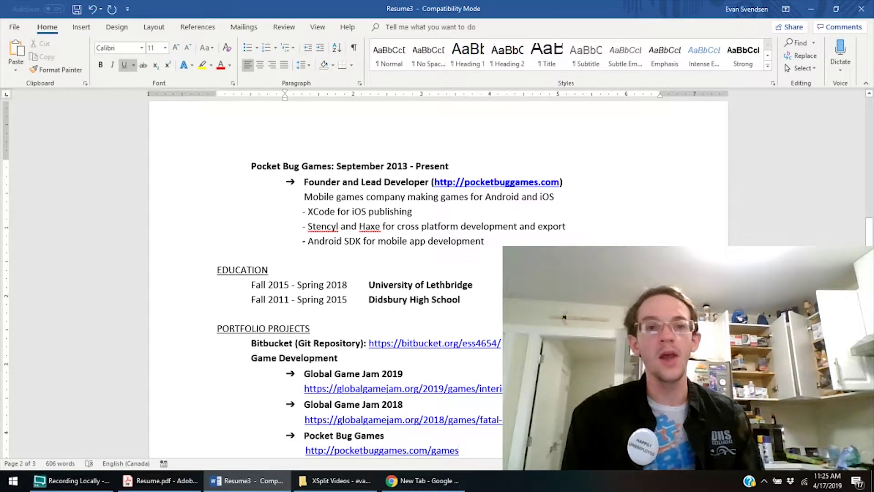
click(461, 299)
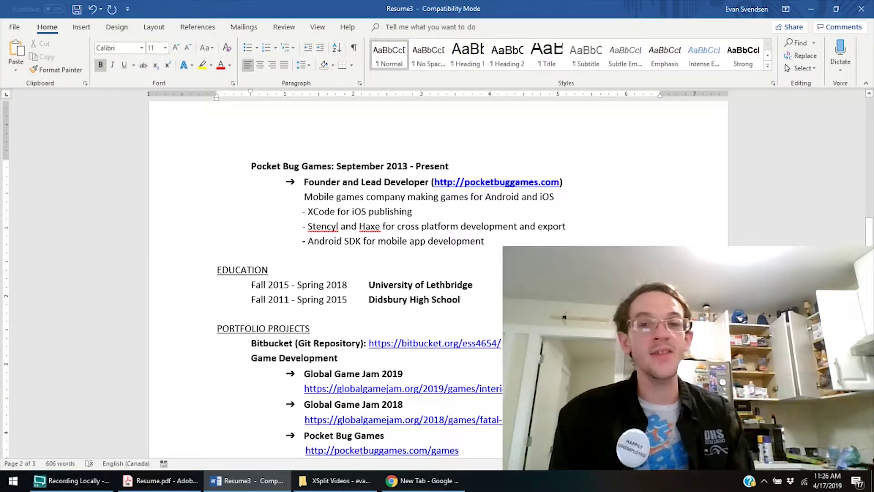
key(Down)
key(Up)
key(Up)
key(Up)
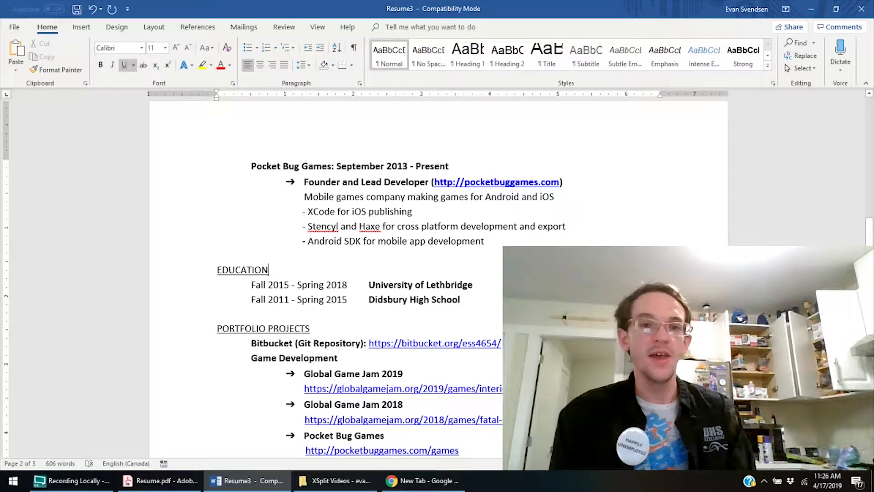
scroll(459, 434, up, 1)
click(458, 434)
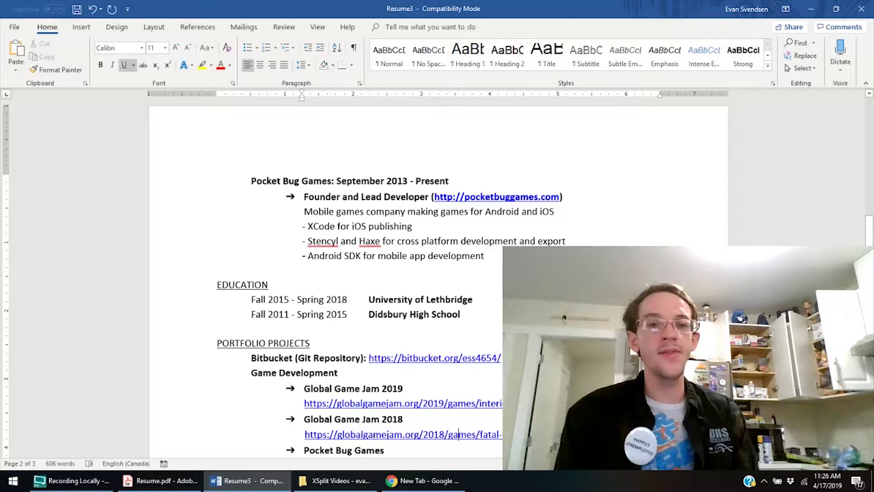
click(229, 327)
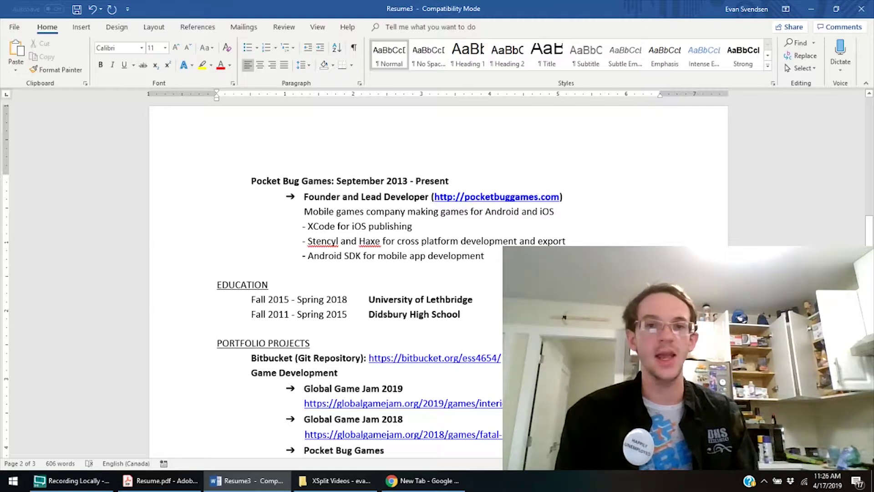
key(Down)
key(Down)
key(Down)
key(Down)
key(Down)
key(Down)
key(Down)
key(Down)
key(Down)
key(Down)
key(Down)
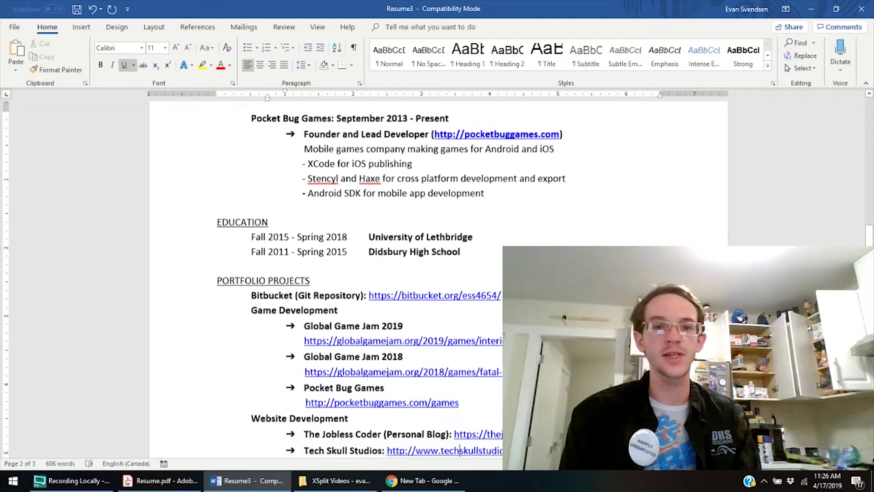
key(Down)
key(Up)
key(Up)
key(Up)
key(Up)
key(Up)
key(Up)
key(Up)
key(Up)
key(Up)
key(Up)
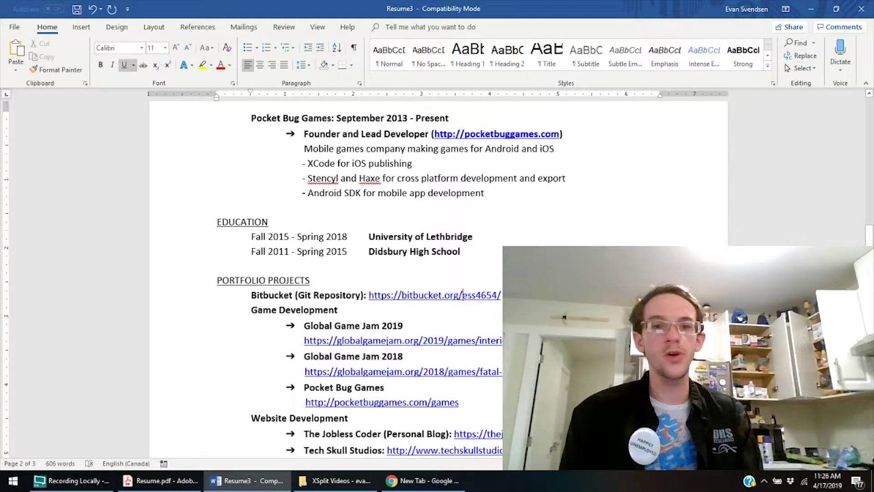
key(Left)
key(Left)
key(Left)
key(Left)
key(Left)
key(Left)
key(Left)
key(Left)
key(Left)
key(Left)
key(Left)
key(Left)
key(Left)
key(Left)
key(Left)
key(Left)
key(Left)
key(Left)
key(Right)
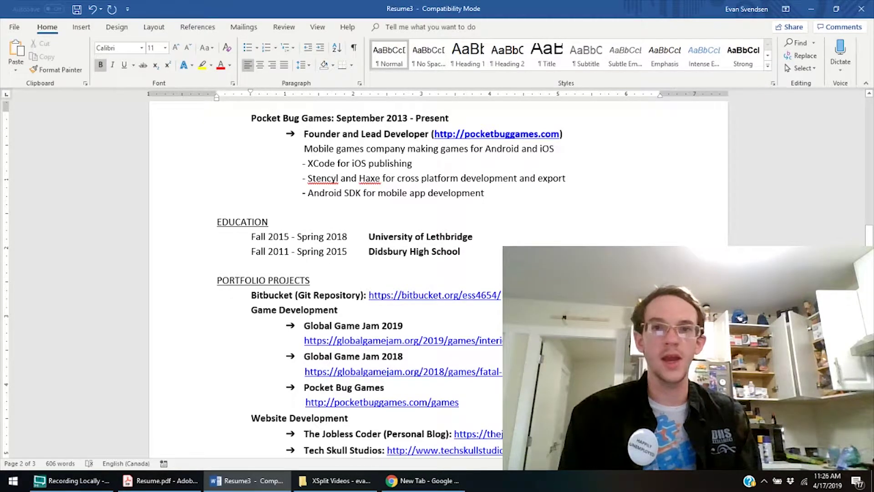
key(Left)
key(Left)
key(Left)
key(Left)
key(Left)
key(Left)
key(Left)
key(Left)
key(Left)
key(Left)
key(Left)
key(Left)
key(Left)
key(Left)
key(Left)
key(Left)
key(Left)
key(Left)
key(Left)
key(Left)
key(Right)
click(319, 295)
key(Right)
key(Right)
key(Right)
key(Right)
key(Right)
key(Right)
key(Right)
key(Right)
key(Right)
key(Right)
key(Right)
key(Right)
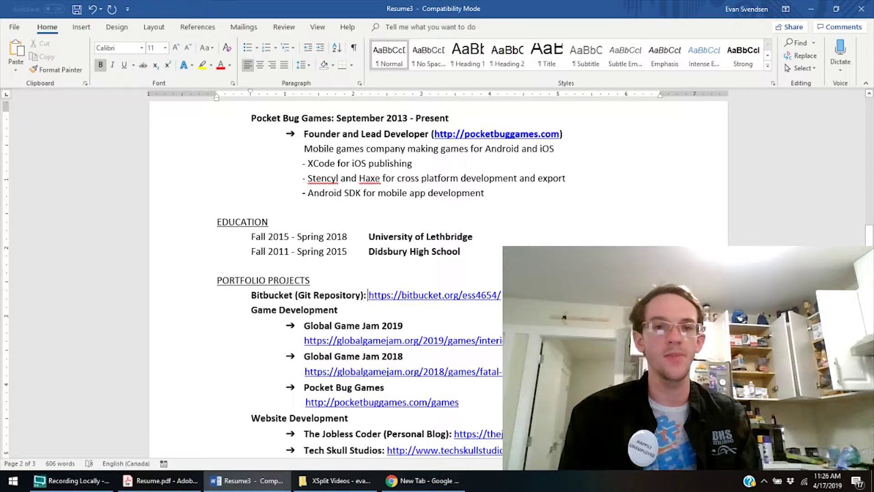
key(Right)
key(Right)
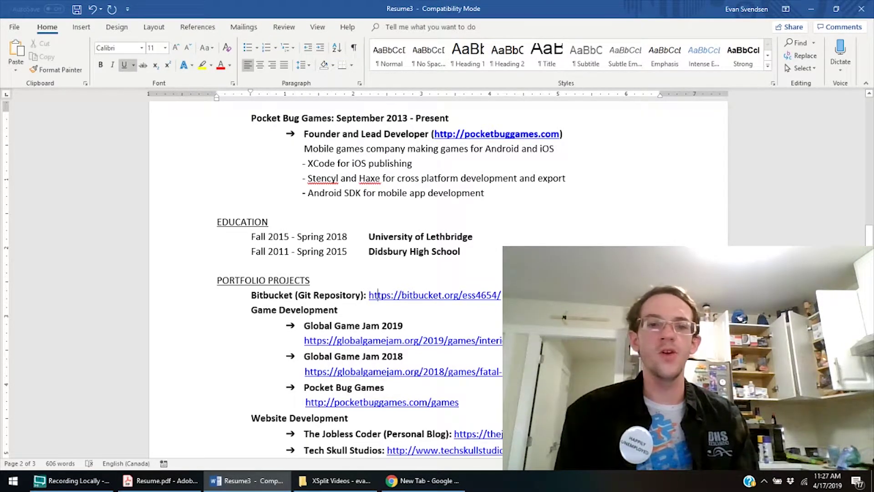
click(382, 371)
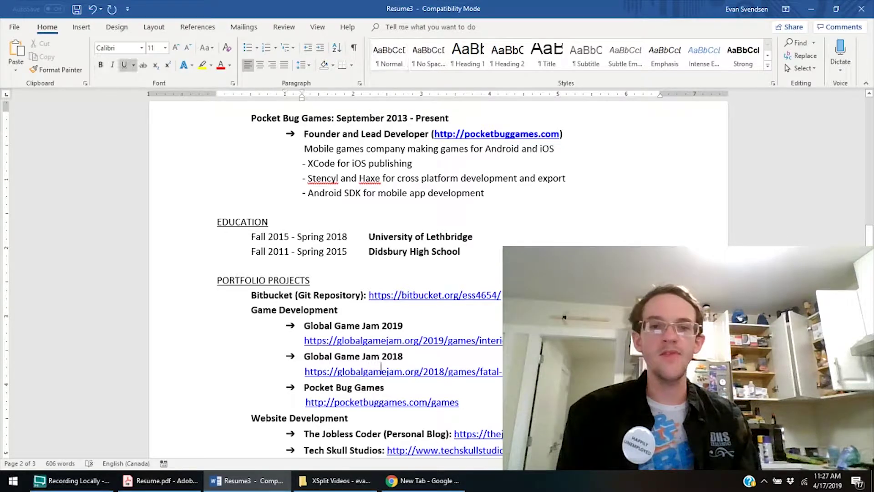
key(Down)
key(Down)
key(Down)
key(Down)
key(Down)
key(Down)
key(Down)
key(Down)
key(Down)
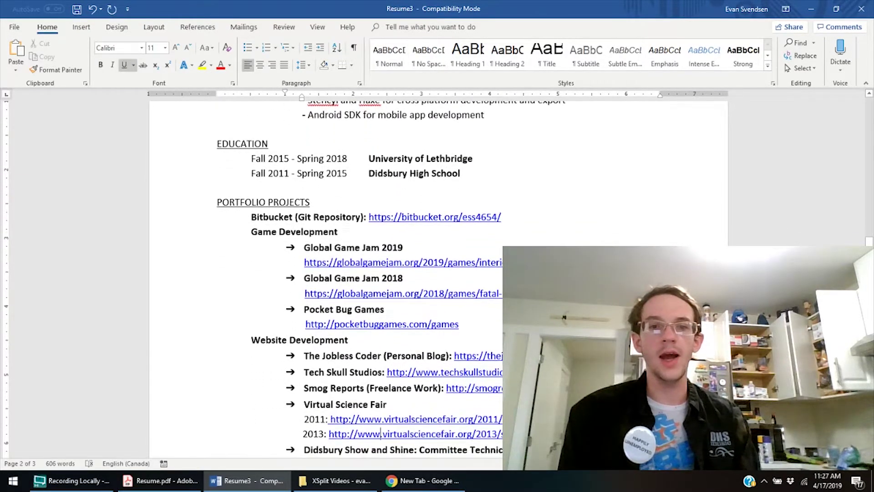
key(Up)
key(Up)
key(Up)
key(Up)
key(Up)
key(Up)
key(Up)
key(Up)
key(Up)
key(Up)
key(Up)
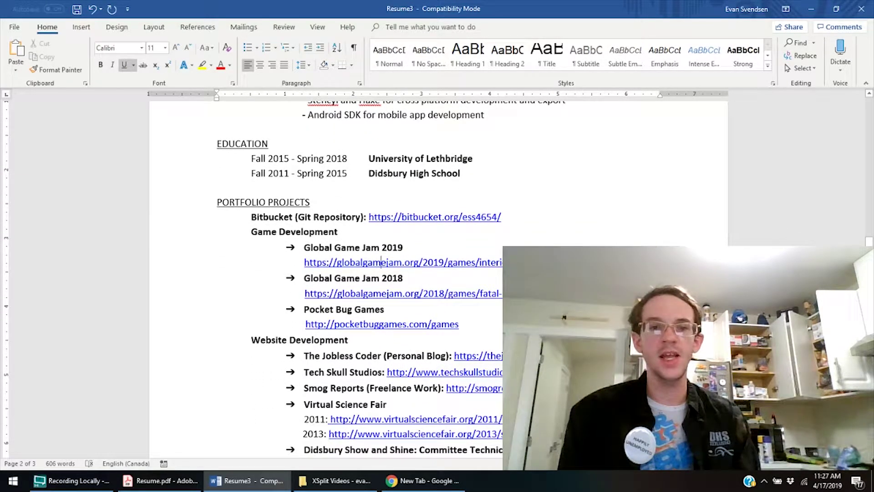
key(Down)
key(Down)
key(Down)
key(Down)
key(Up)
key(Up)
click(494, 331)
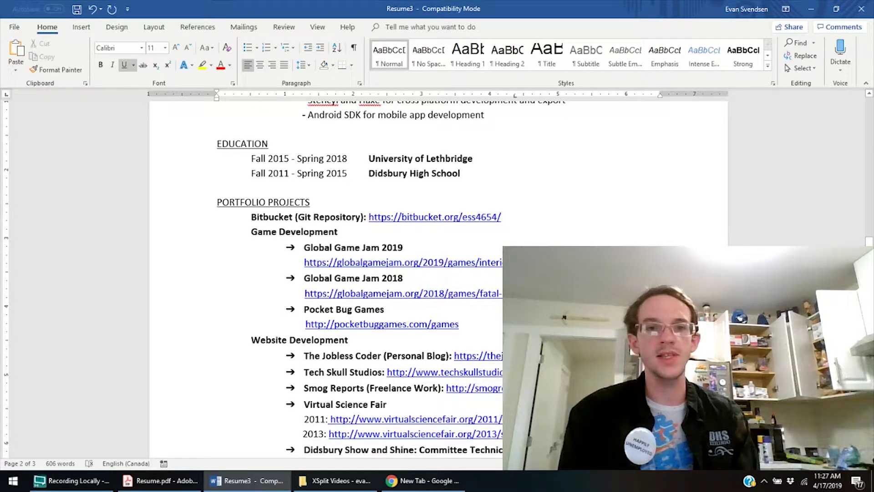
click(379, 324)
click(381, 309)
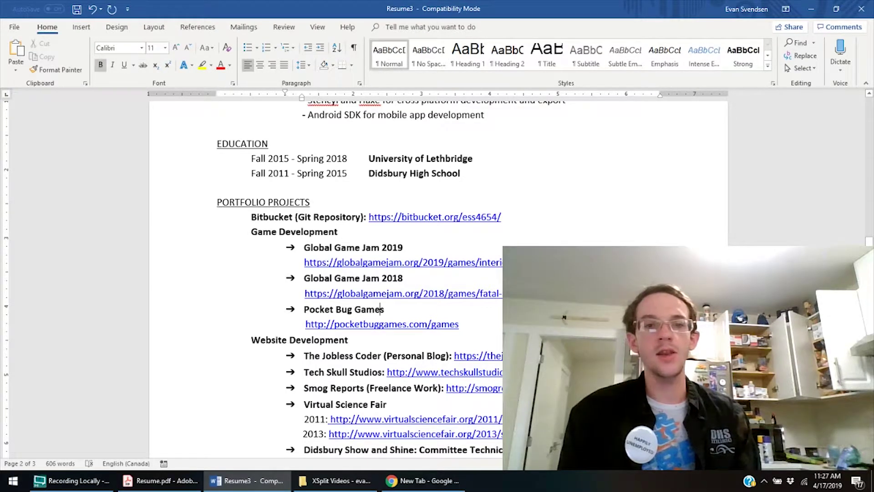
click(379, 324)
click(381, 309)
click(379, 324)
click(441, 324)
click(455, 324)
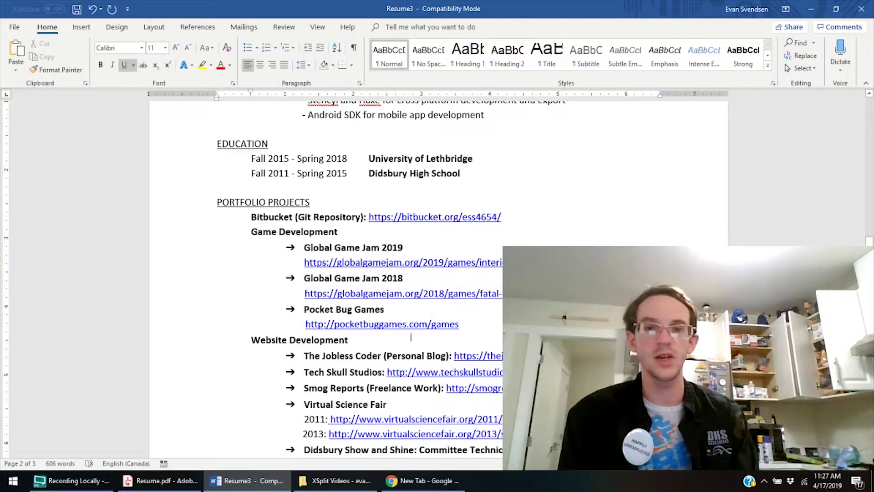
key(Down)
key(Down)
key(Down)
key(Down)
key(Down)
key(Down)
key(Down)
key(Down)
key(Down)
key(Down)
key(Down)
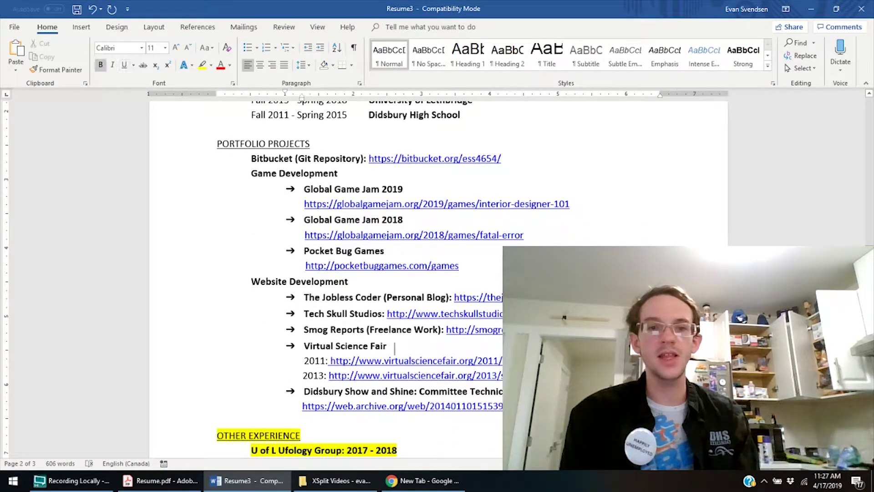
click(454, 296)
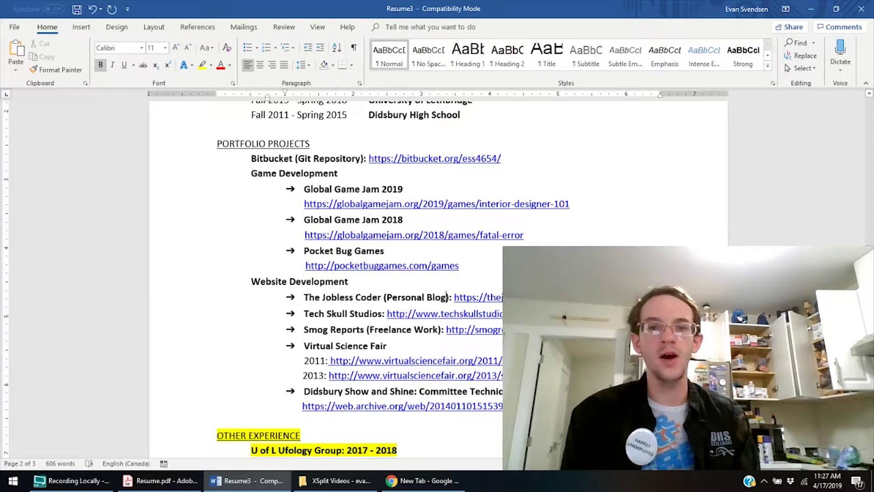
click(490, 297)
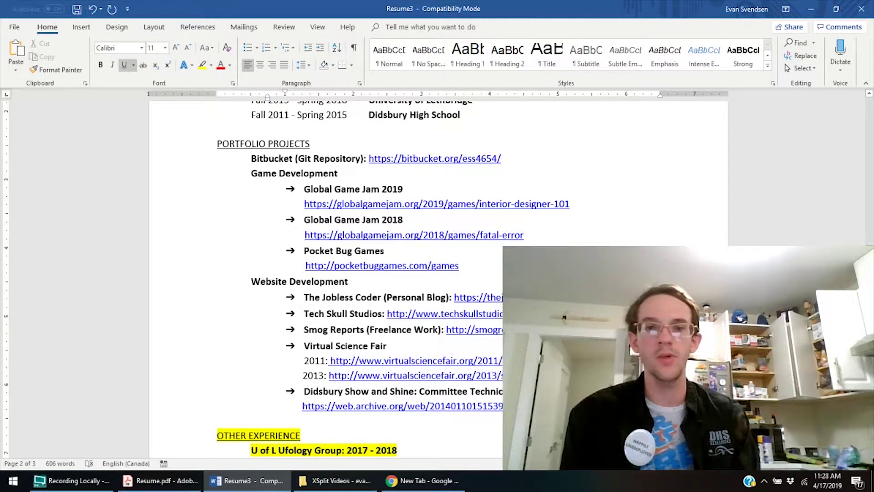
key(Up)
key(Up)
key(Up)
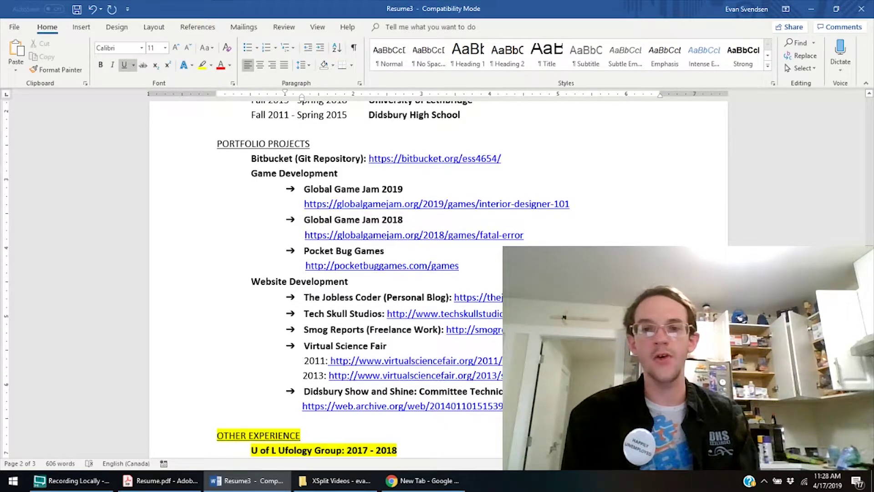
click(386, 346)
key(Down)
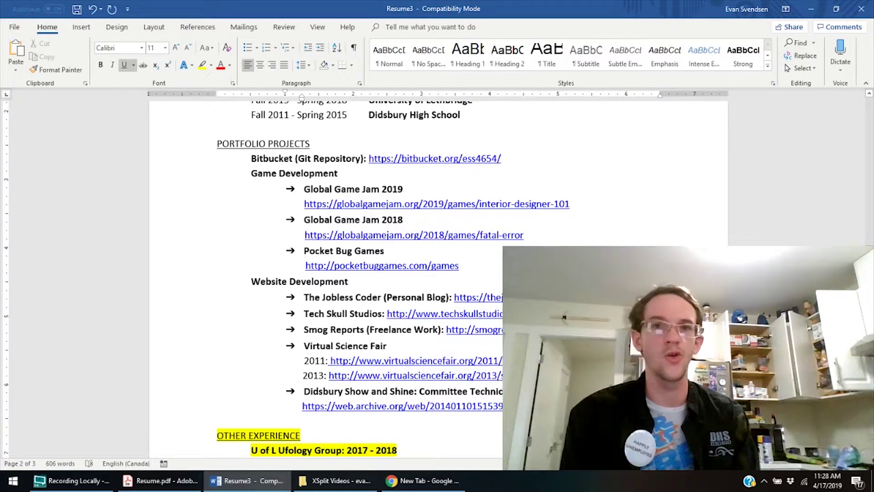
key(Down)
key(Down)
key(Down)
key(Down)
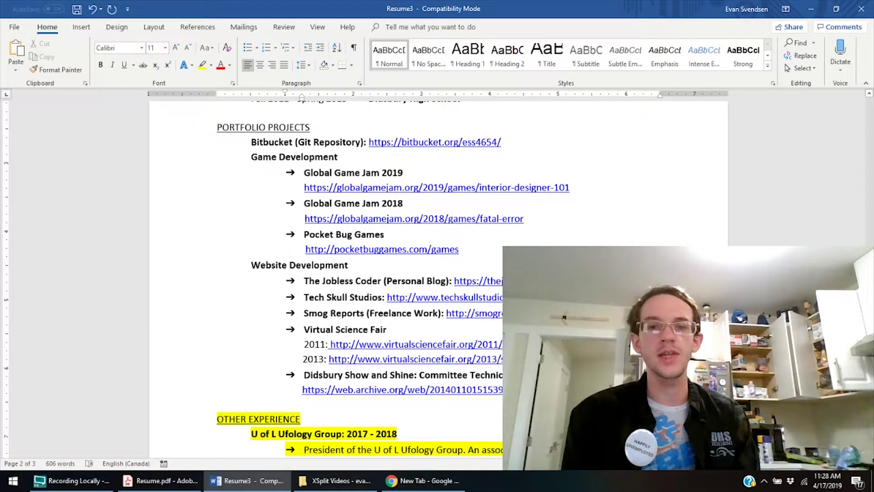
key(Down)
key(Down)
scroll(346, 273, down, 3)
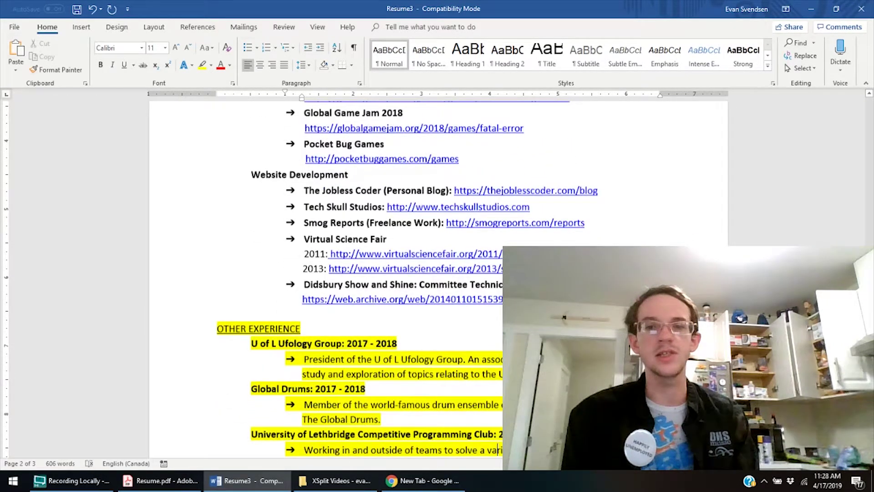
key(Up)
key(Up)
key(Up)
key(Up)
key(Up)
key(Up)
key(Up)
key(Up)
key(Up)
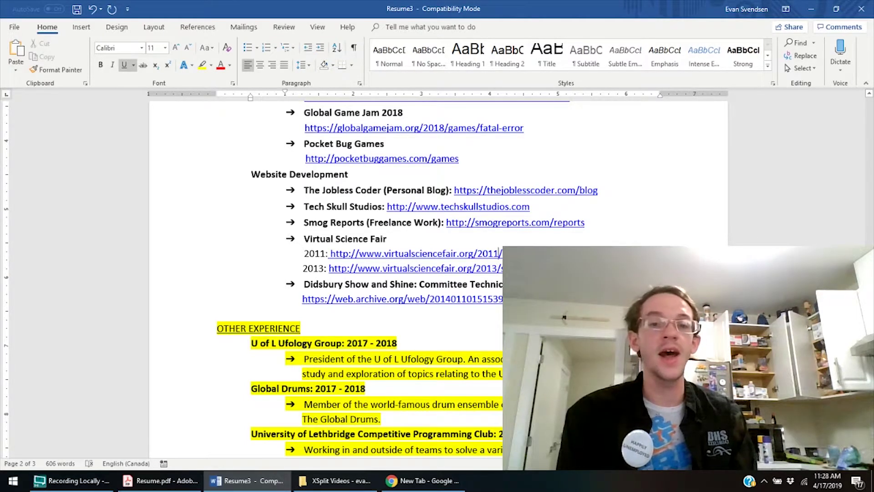
key(Down)
key(Down)
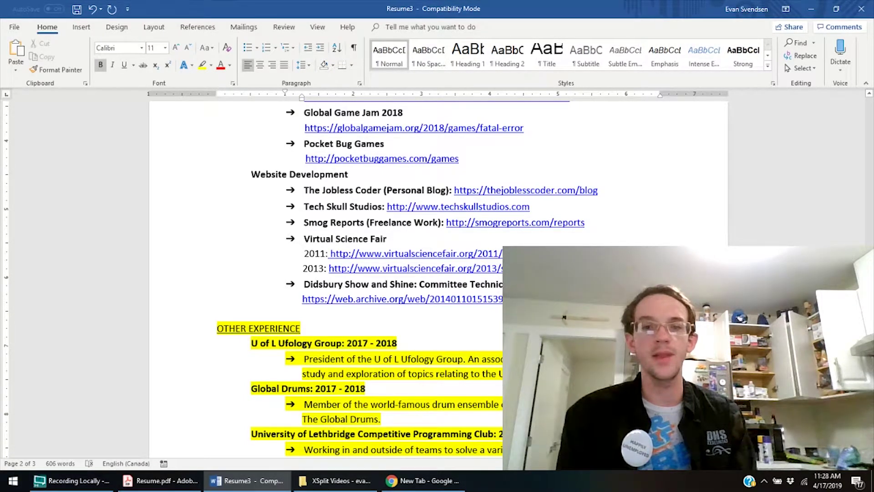
key(Down)
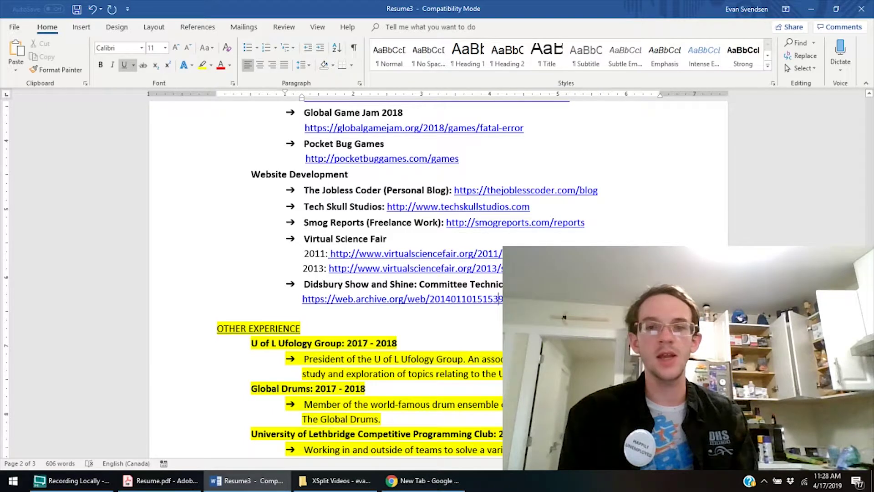
key(Down)
key(Up)
key(Down)
key(Up)
key(Down)
key(Up)
key(Down)
key(Up)
key(Down)
key(Up)
key(Down)
key(Up)
key(Down)
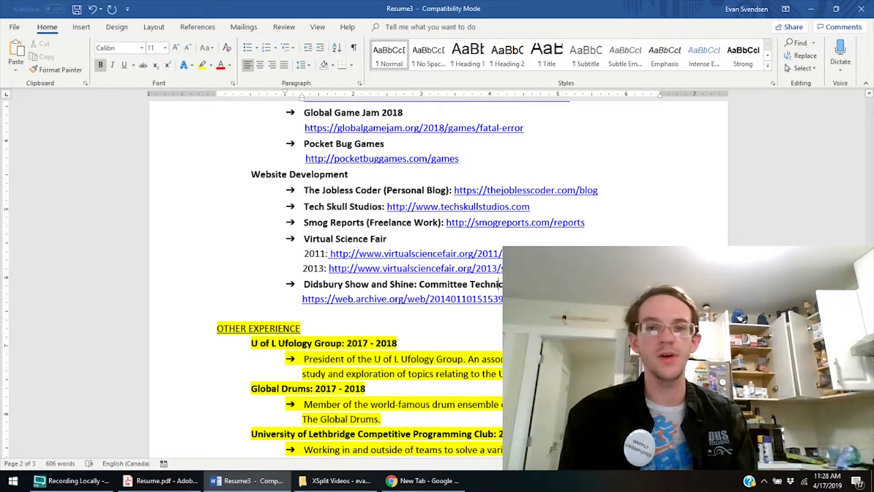
key(Up)
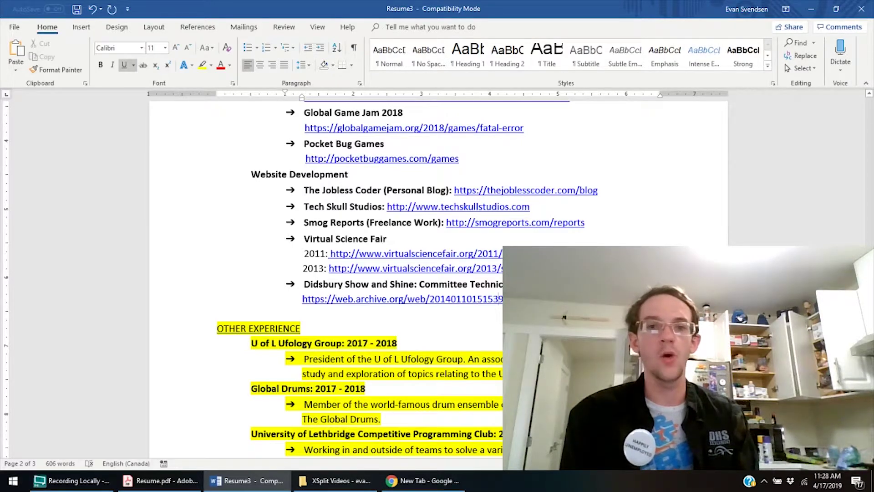
click(496, 190)
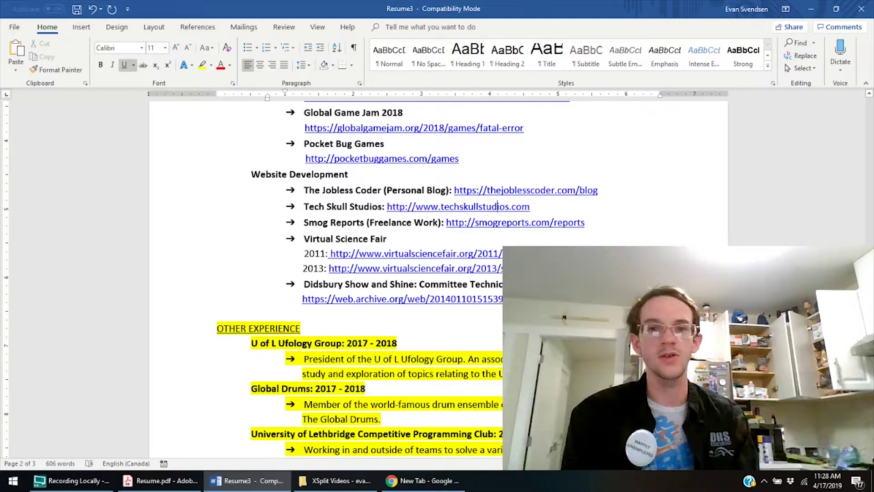
click(498, 222)
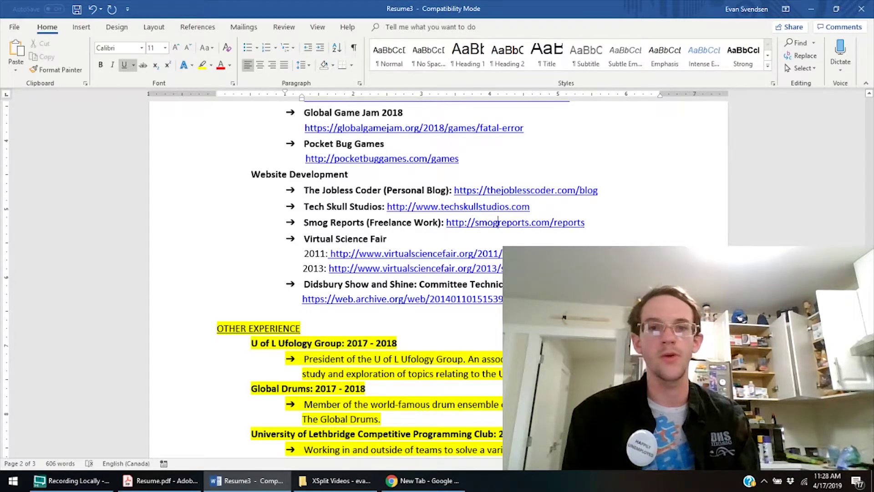
click(398, 222)
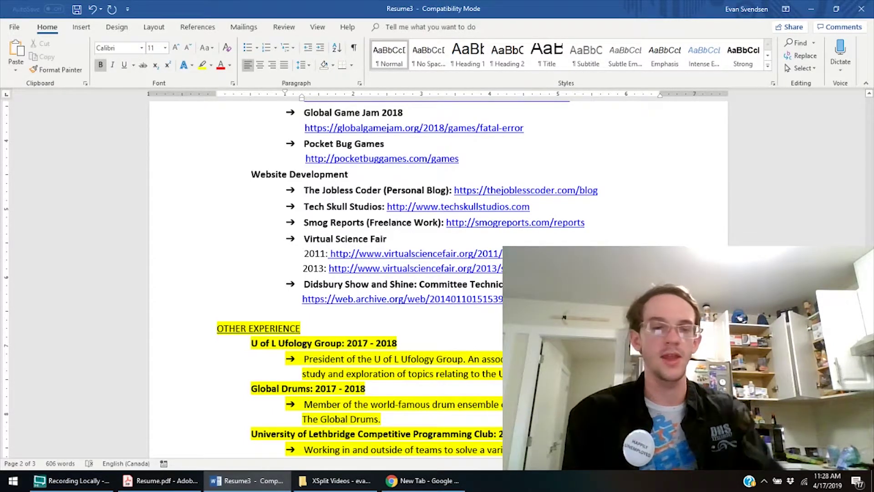
click(394, 418)
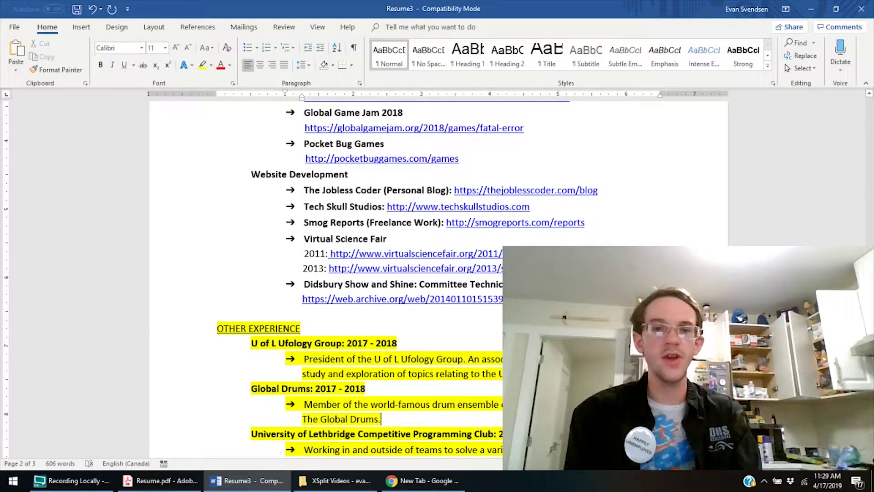
click(377, 179)
- Delete the U of L Ufology Group and Global Drums entries from Other Experience
scroll(378, 180, down, 5)
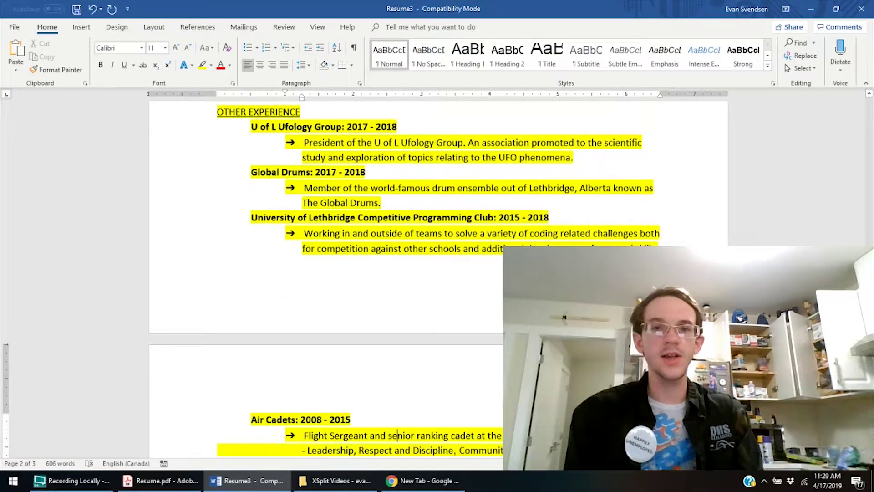
click(404, 157)
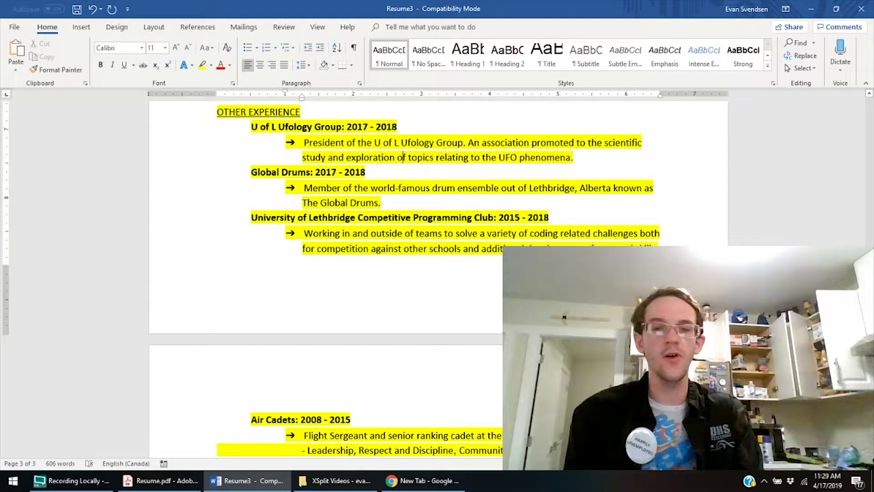
click(251, 172)
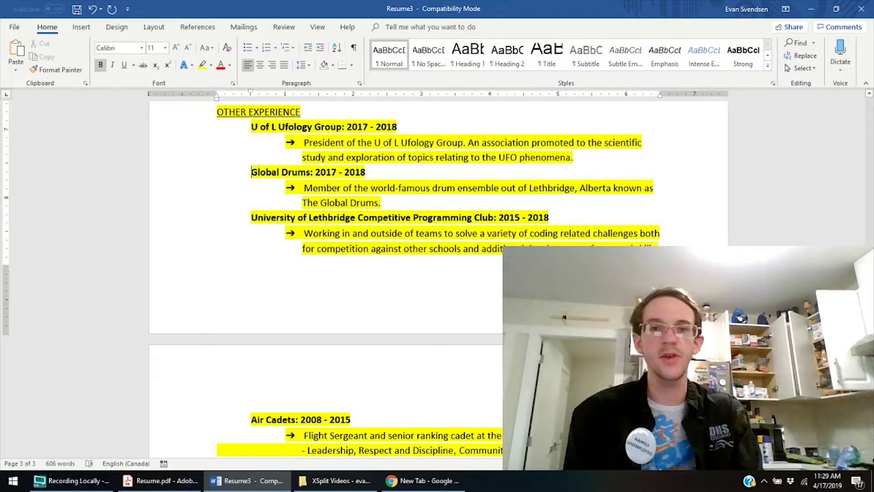
key(shift+Up)
key(shift+Up)
key(shift+Up)
key(BackSpace)
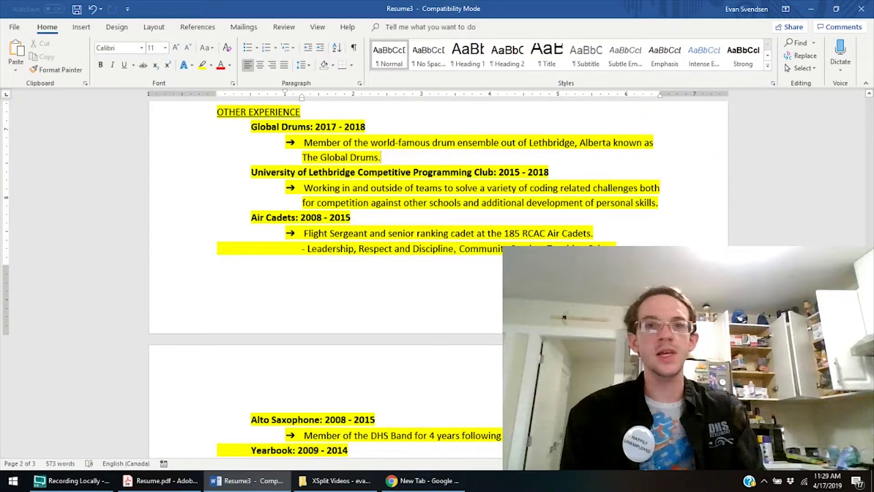
key(shift+Up)
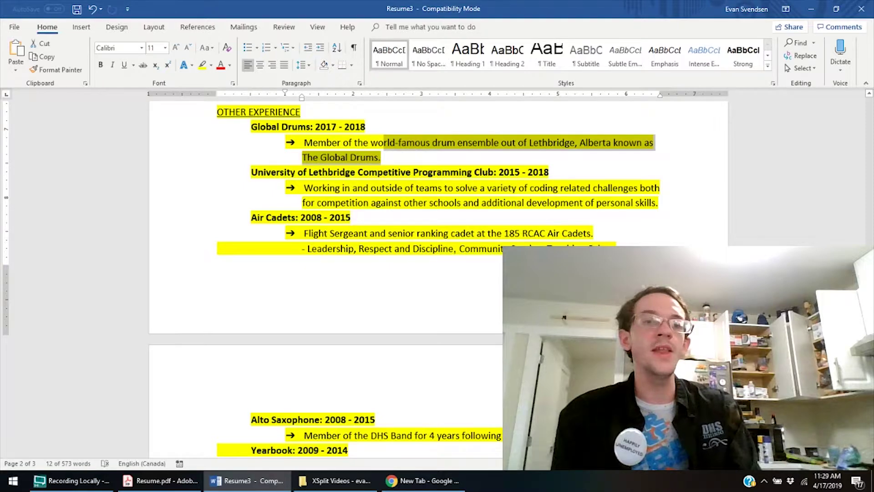
key(shift+Up)
key(shift+Home)
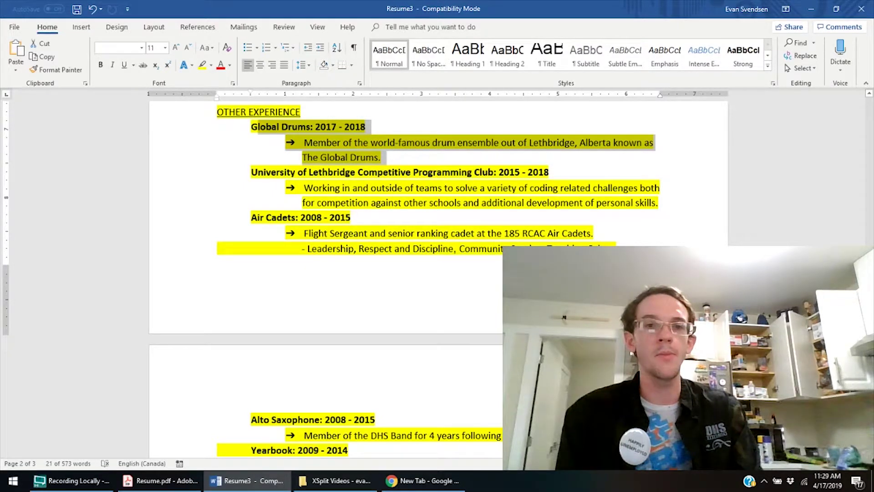
key(Delete)
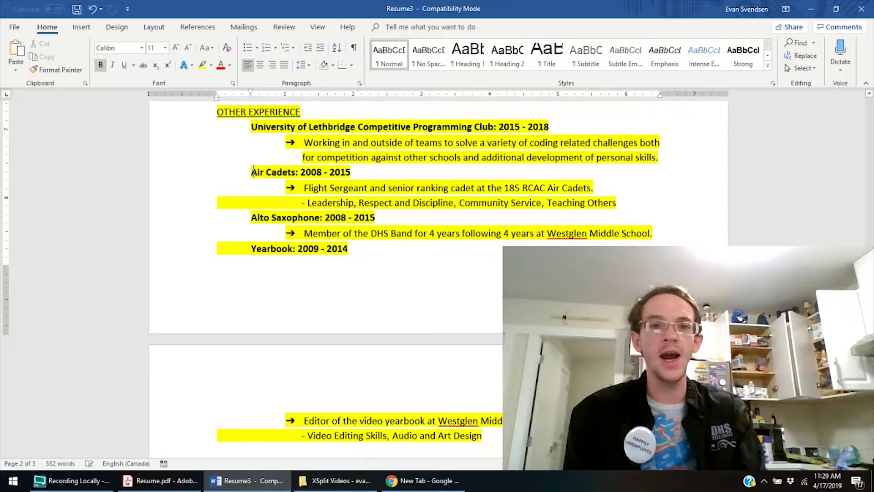
- Delete the Alto Saxophone, Yearbook 2009 - 2014 and Air Cadets entries
key(Down)
key(Down)
key(Down)
key(shift+Down)
key(shift+Down)
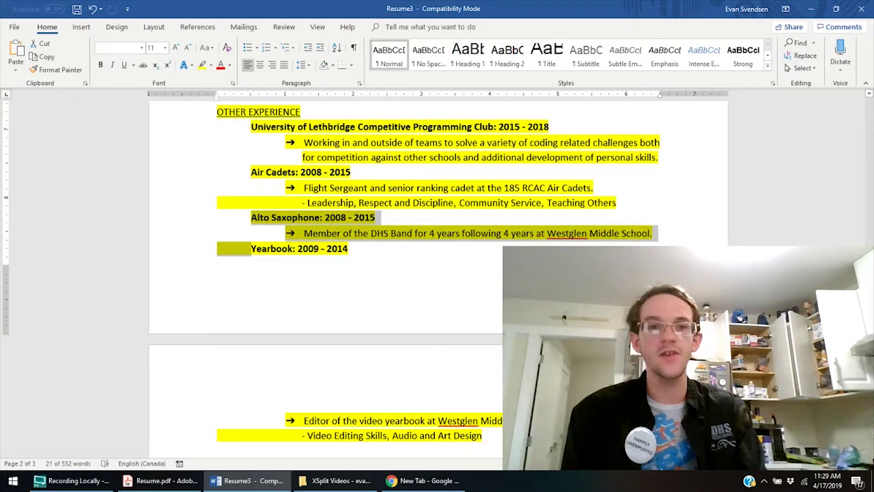
key(Delete)
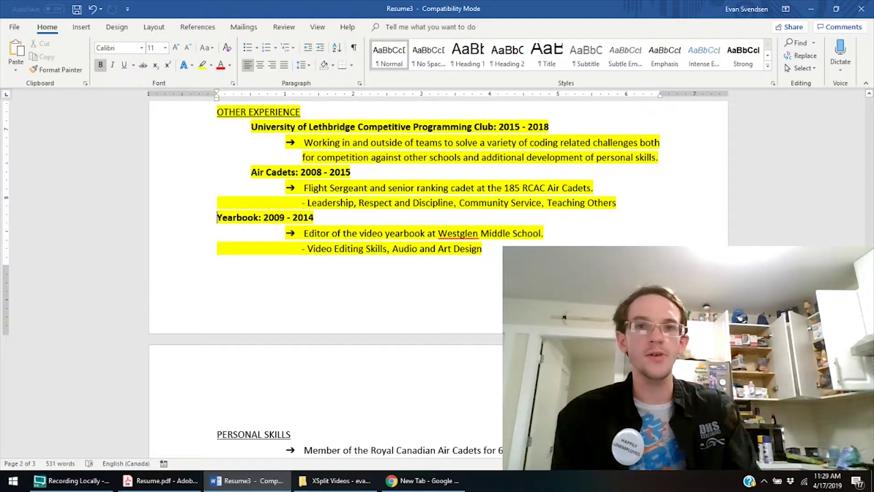
key(shift+Down)
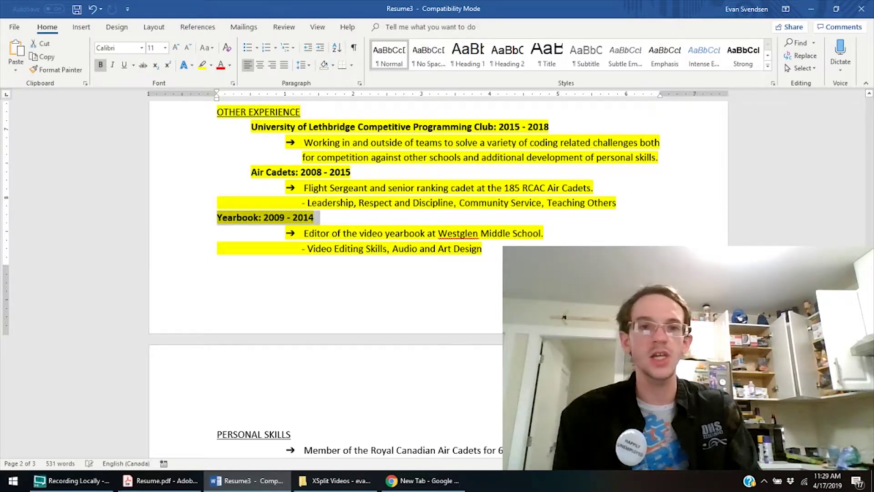
key(shift+Down)
key(shift+Down)
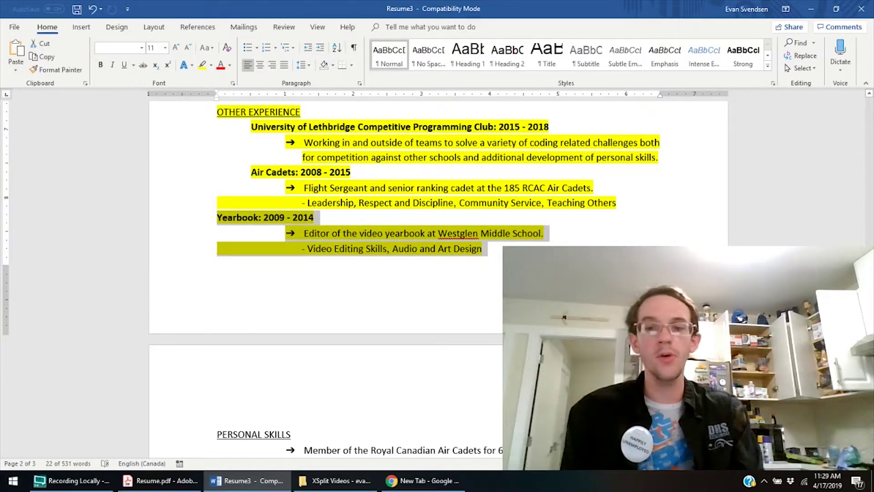
key(BackSpace)
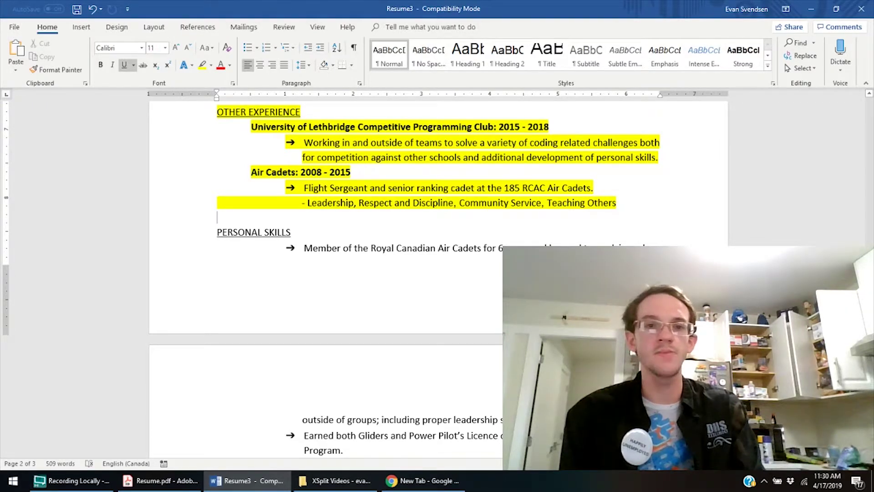
key(shift+Up)
key(shift+Up)
key(shift+Up)
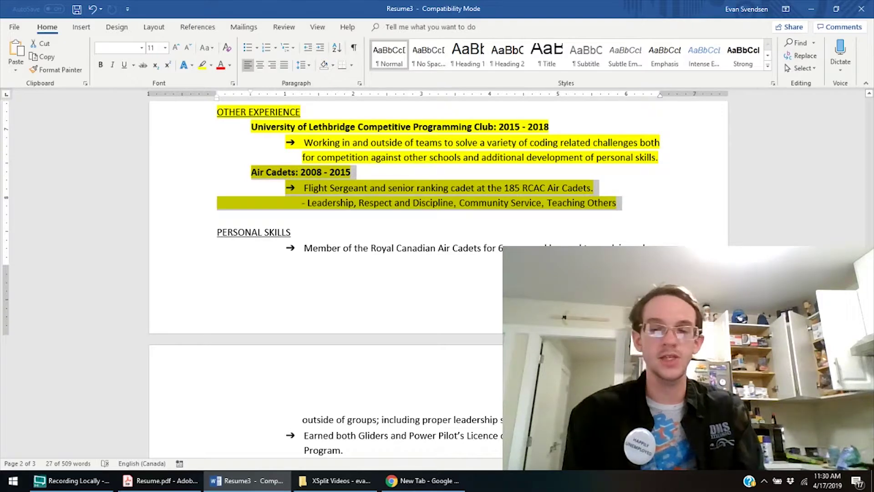
key(BackSpace)
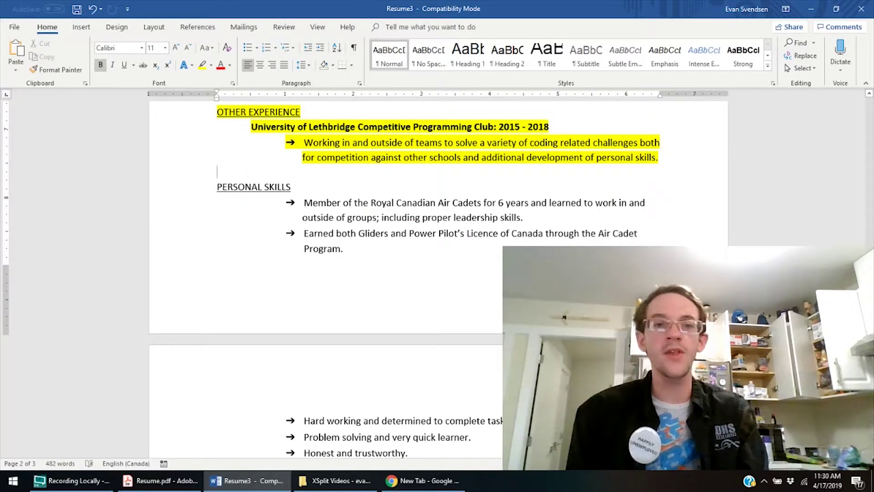
click(251, 126)
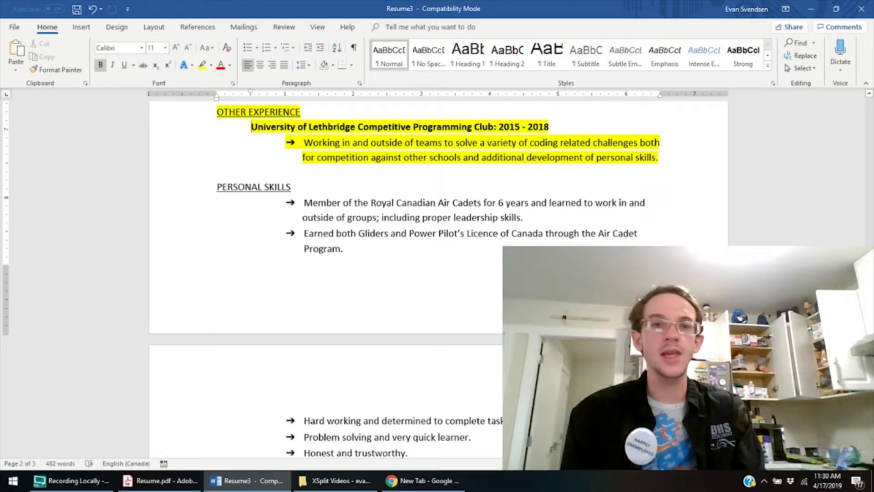
click(217, 112)
key(Up)
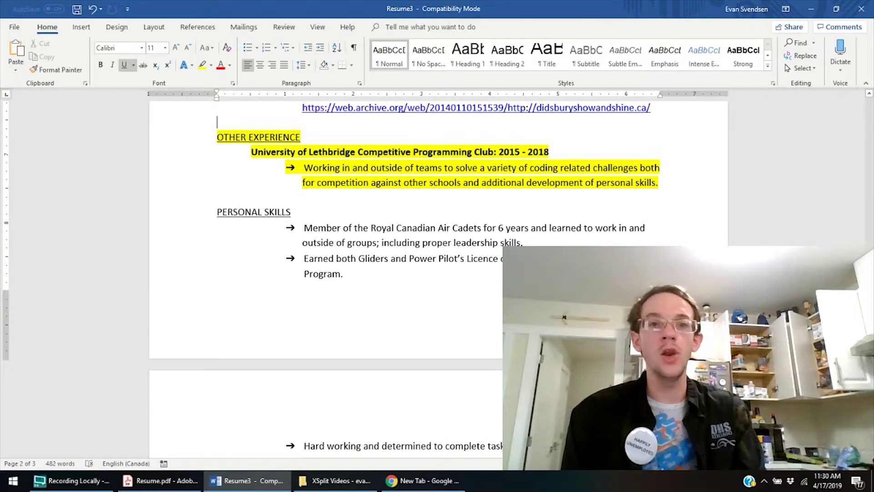
click(285, 227)
key(Up)
key(Up)
key(Up)
key(Up)
key(Up)
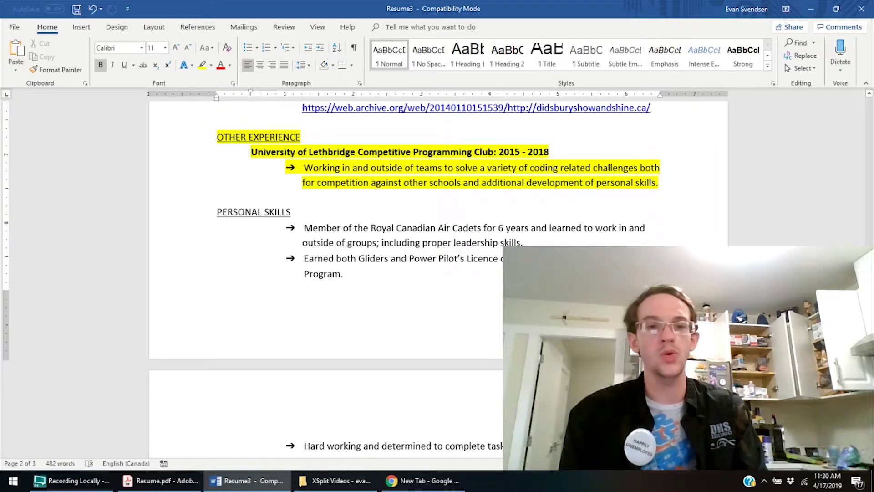
key(Down)
key(Down)
key(Down)
key(Down)
key(Down)
key(Down)
key(Down)
key(Down)
key(Down)
key(Down)
key(Down)
key(Down)
key(Down)
key(Down)
key(Down)
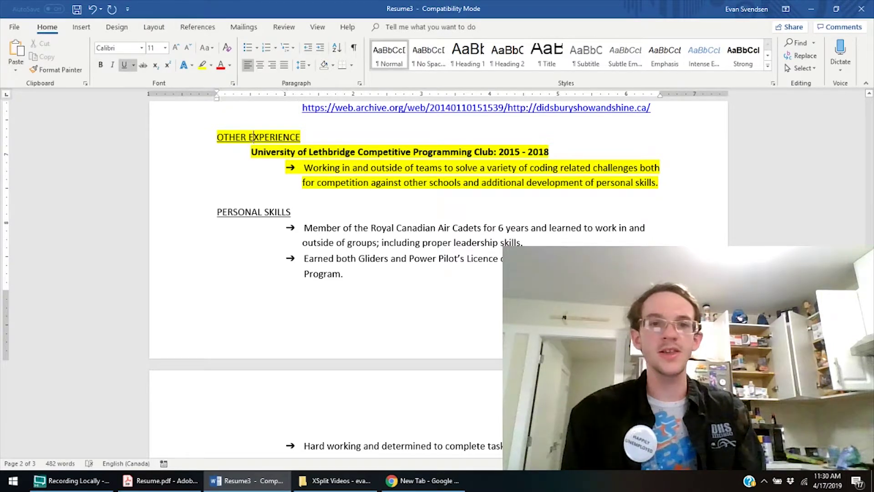
key(Down)
key(Down)
key(Down)
key(Down)
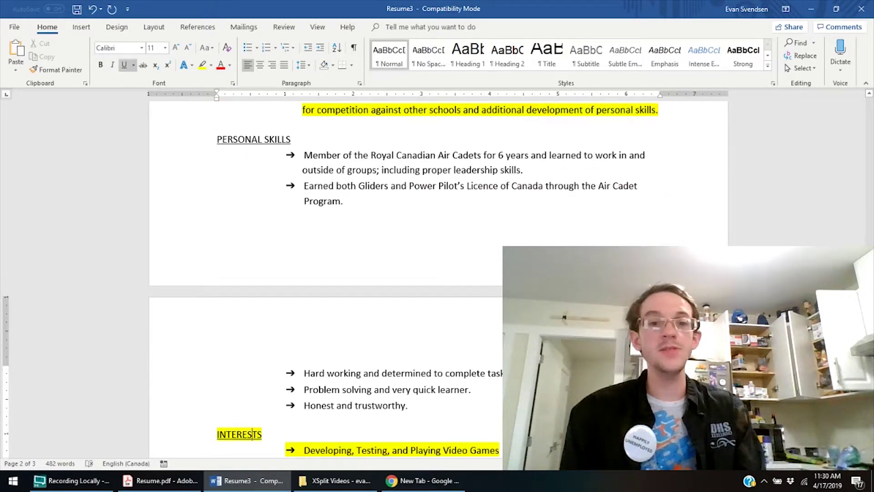
key(Up)
key(Up)
key(Up)
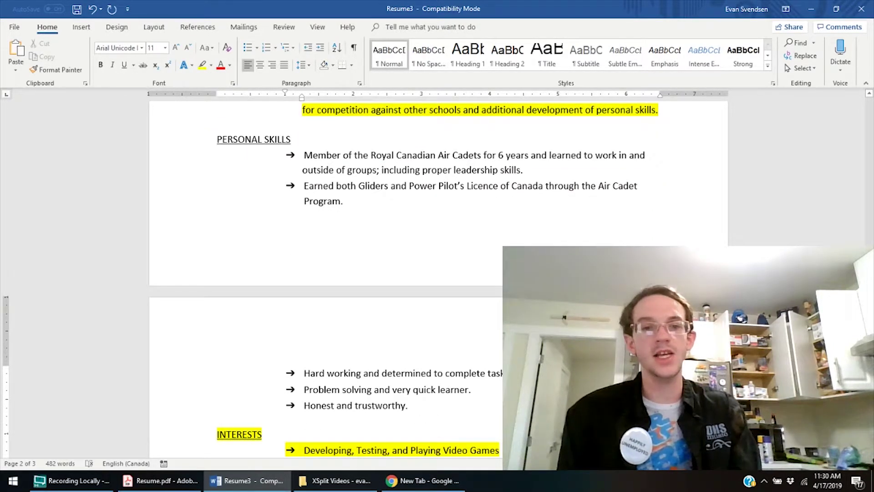
- Move the insertion point around the Honest and trustworthy line in Personal Skills
key(Down)
key(Right)
key(Right)
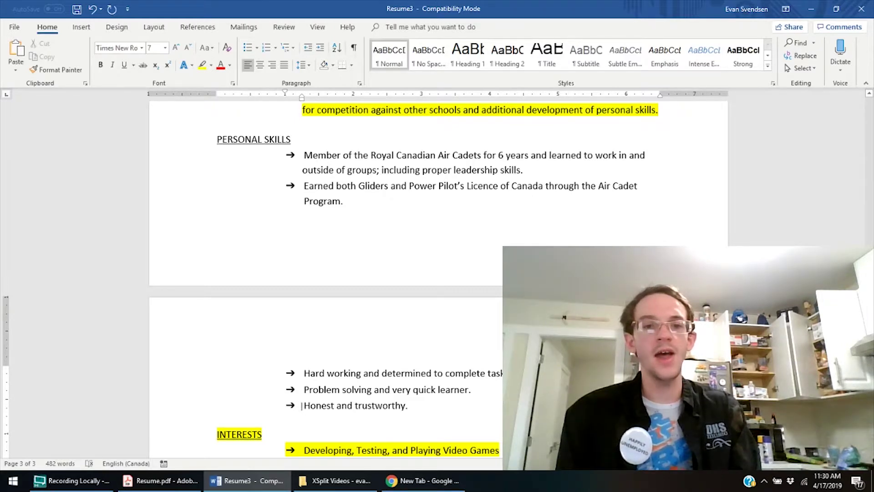
key(Right)
key(Right)
key(Right)
key(Right)
key(Right)
key(Right)
key(Right)
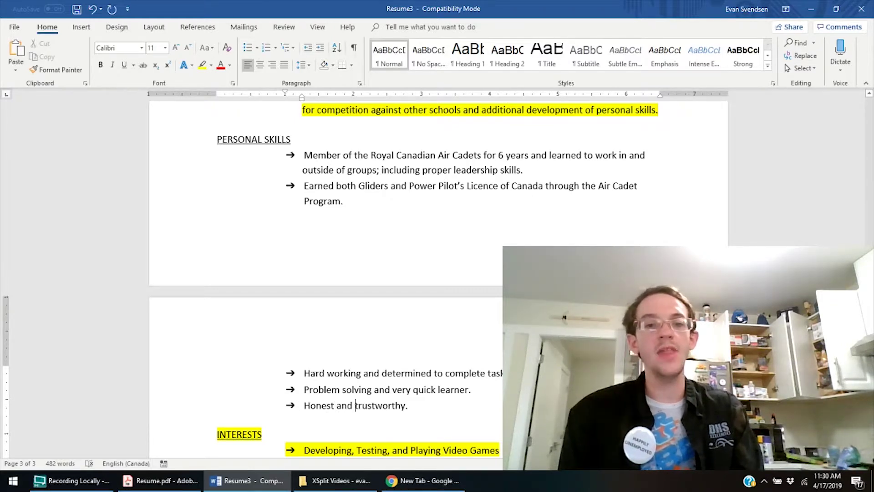
key(End)
key(Down)
key(Left)
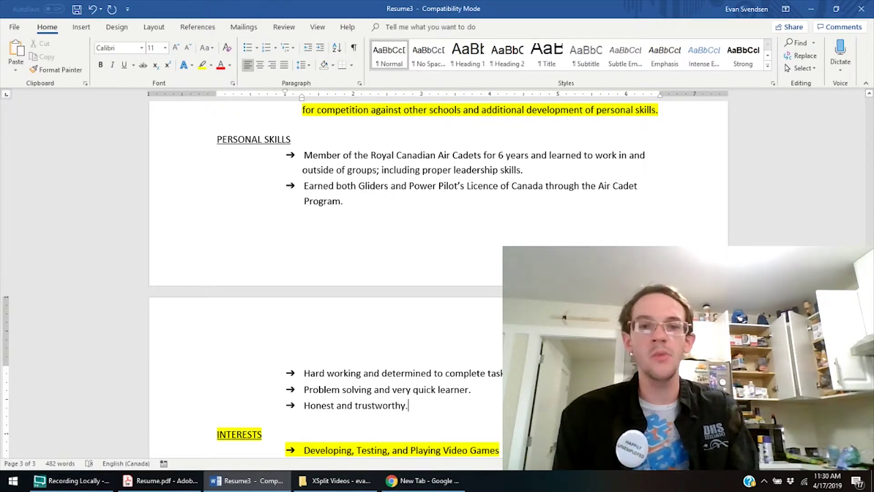
- Delete the Gliders and Power Pilot's Licence bullet from Personal Skills
click(344, 201)
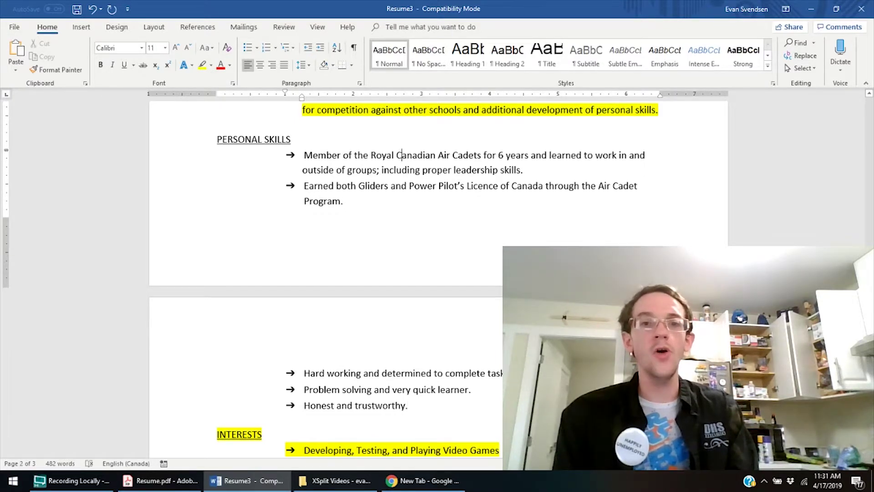
key(ctrl+Left)
key(ctrl+Left)
key(ctrl+Left)
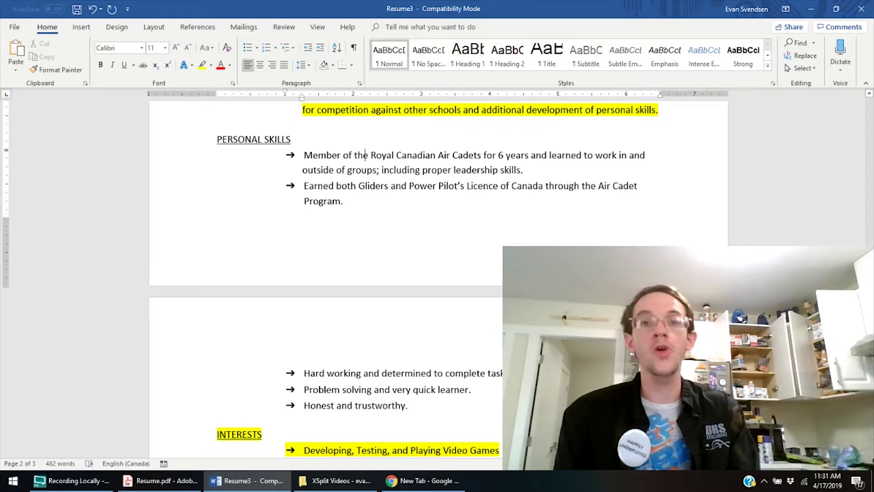
key(Right)
key(Right)
key(Right)
key(Right)
key(Right)
key(Right)
key(Right)
key(Right)
key(Right)
key(Right)
key(Right)
key(Right)
key(Down)
key(Down)
key(shift+Up)
key(shift+Up)
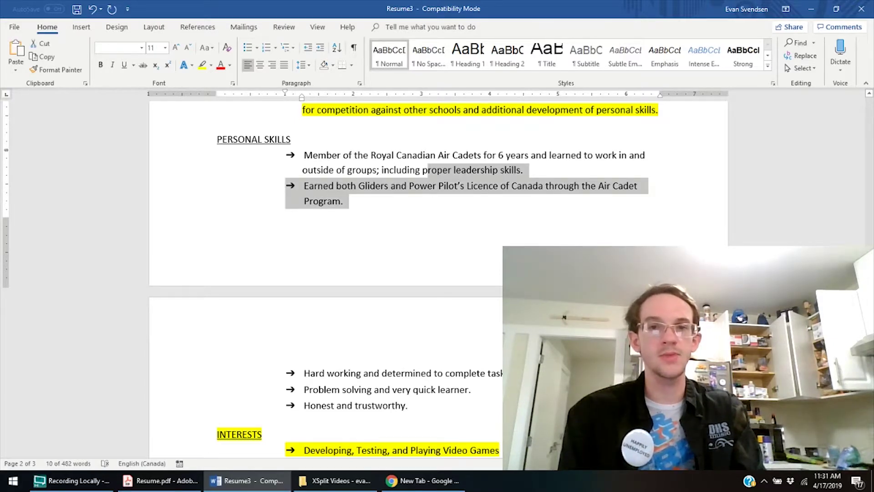
key(shift+Right)
key(shift+Right)
key(shift+Right)
key(shift+Right)
key(shift+Right)
key(shift+Right)
key(shift+Right)
key(shift+Right)
key(shift+Right)
key(shift+Right)
key(shift+Right)
key(shift+Right)
key(shift+Right)
key(shift+Right)
key(shift+Right)
key(shift+Right)
key(shift+Right)
key(shift+Right)
key(shift+Right)
key(shift+Right)
key(shift+Right)
key(shift+Right)
key(shift+Right)
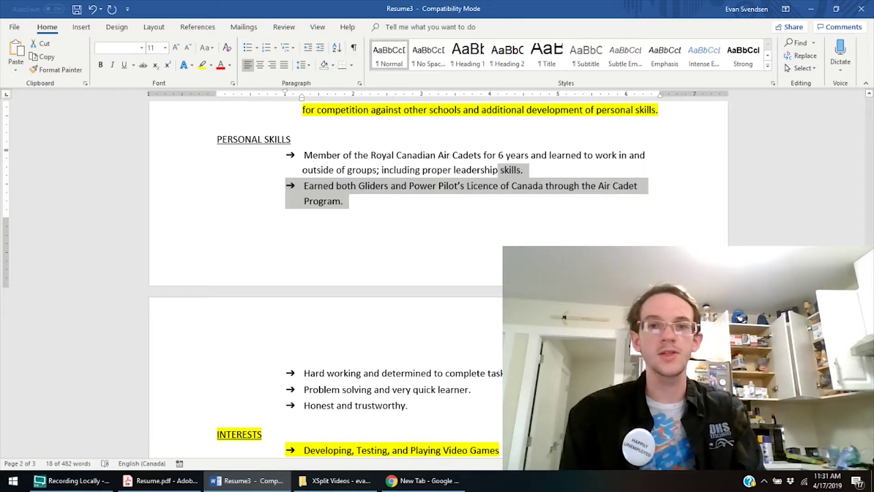
key(shift+Right)
key(shift+Right)
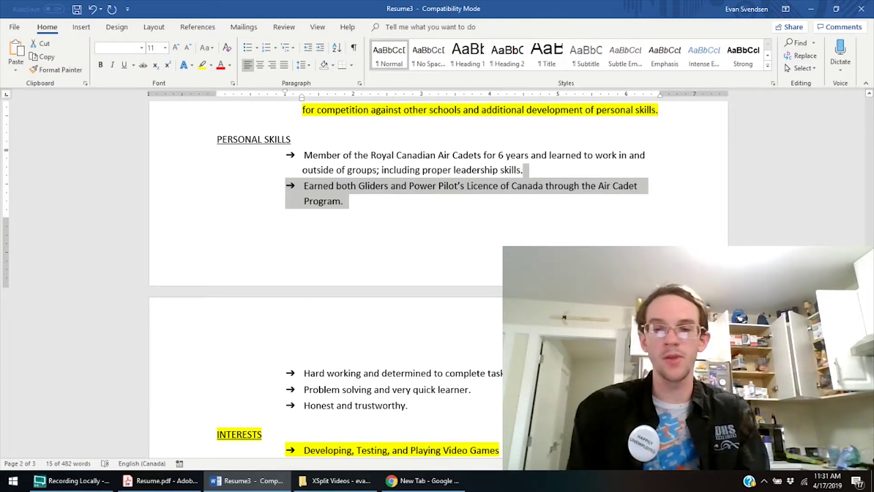
key(Delete)
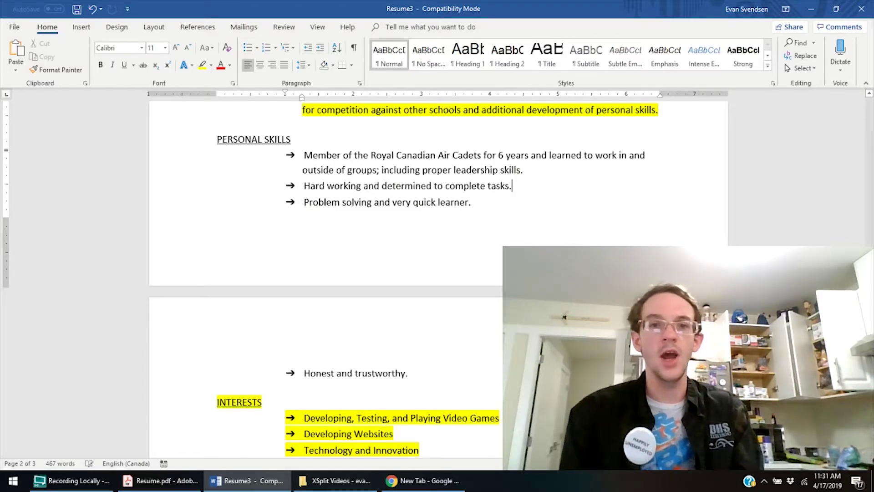
key(Down)
key(Down)
key(Down)
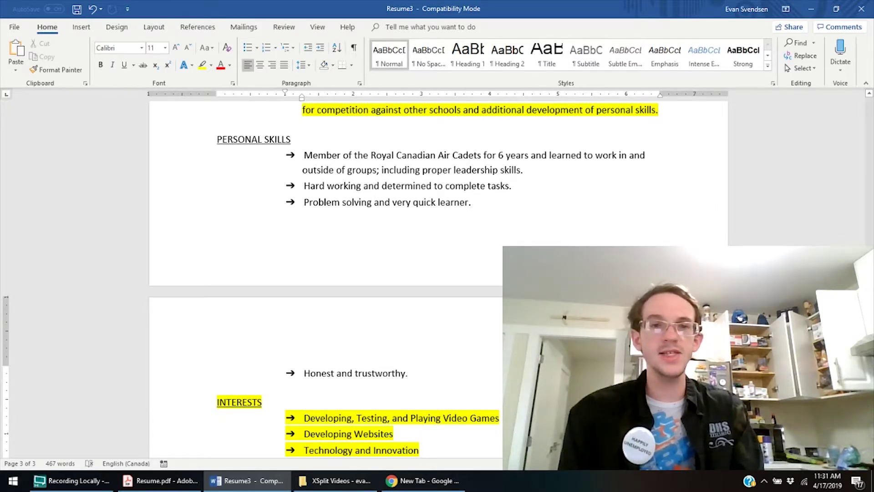
key(Up)
key(Up)
key(Up)
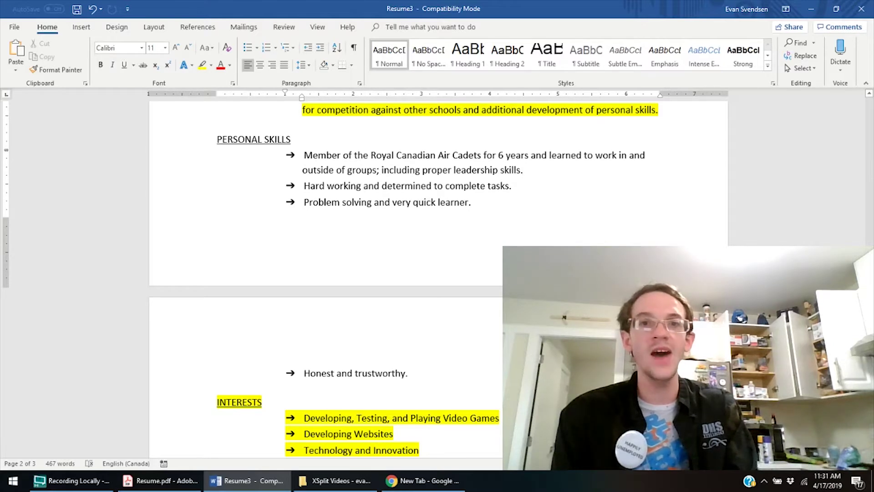
key(Down)
key(Down)
key(Down)
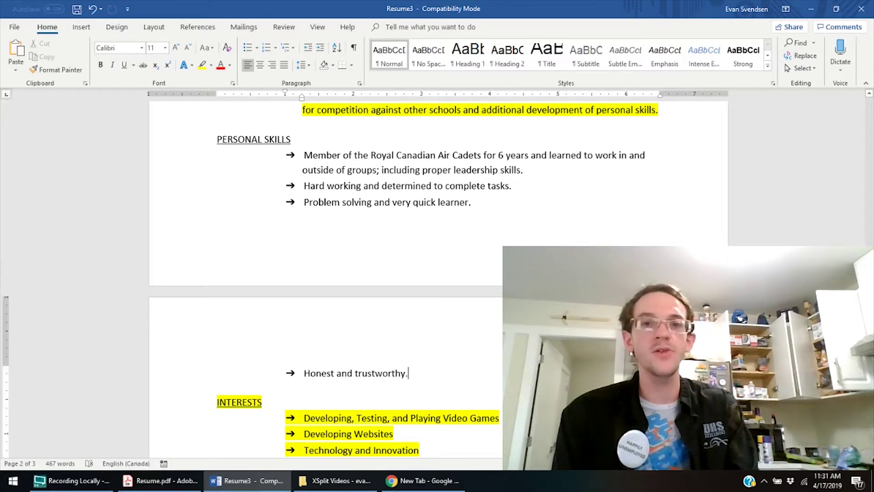
key(Up)
key(Up)
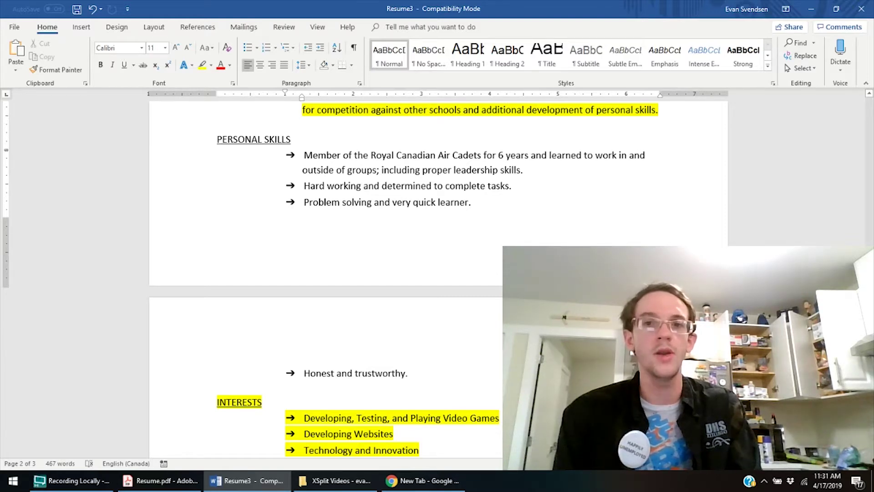
click(471, 202)
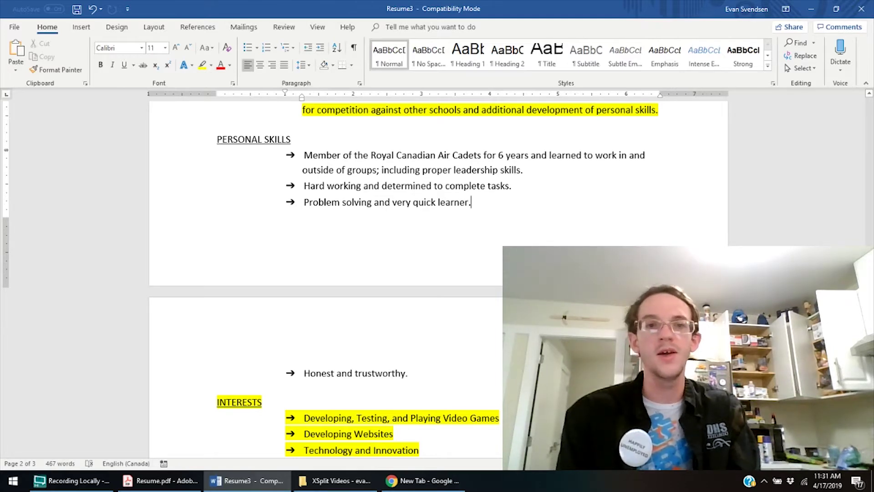
click(408, 374)
click(471, 202)
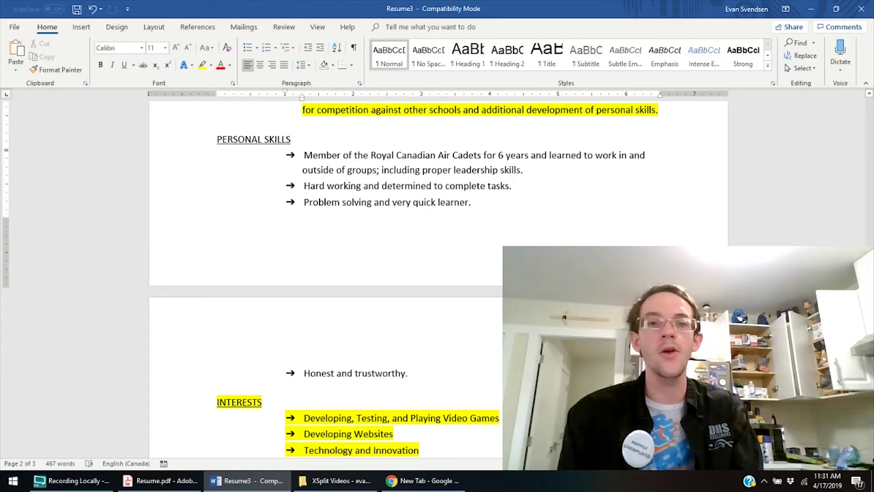
click(408, 374)
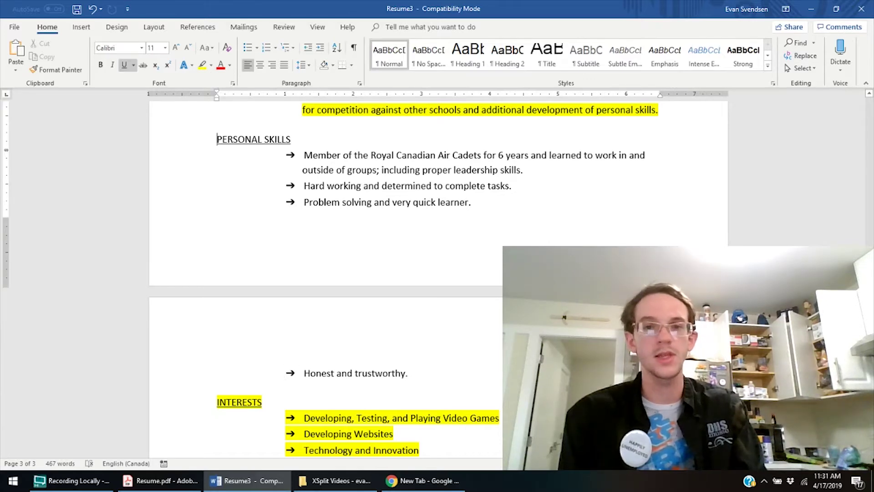
- Delete the entire Personal Skills section and the blank line above INTERESTS
click(301, 170)
click(285, 185)
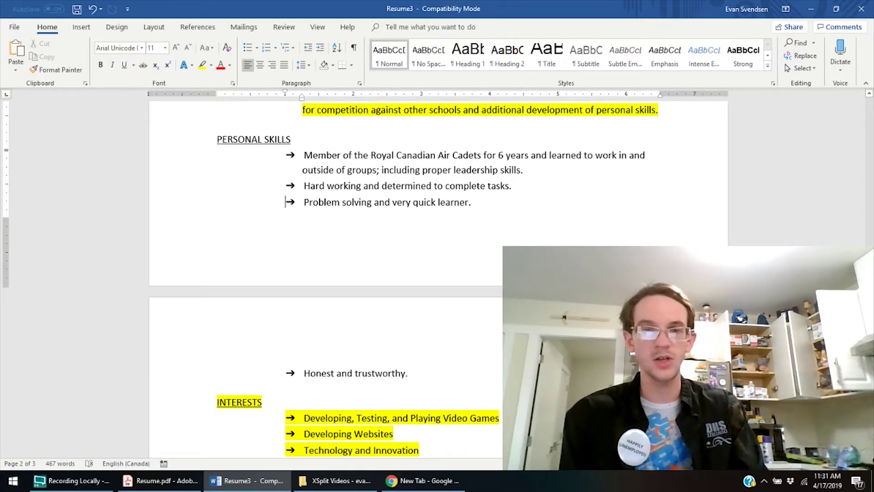
click(216, 387)
key(shift+Up)
key(shift+Up)
key(shift+Up)
key(shift+Up)
key(shift+Up)
key(shift+Up)
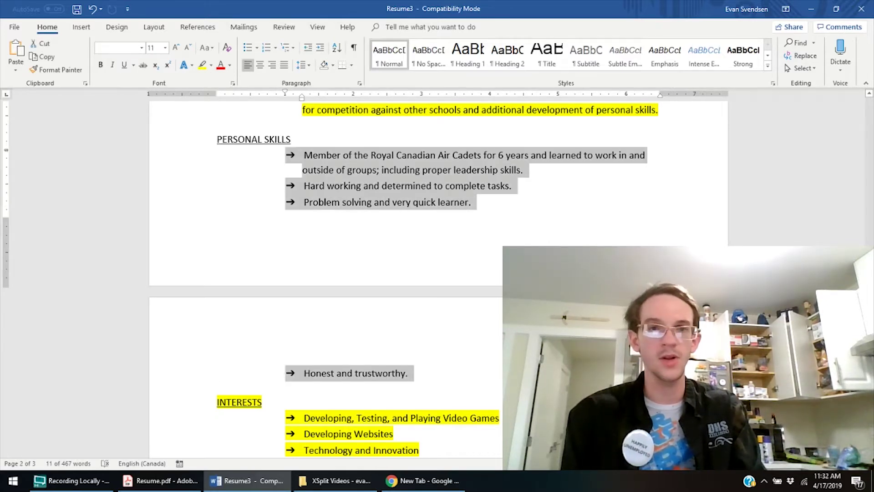
key(Delete)
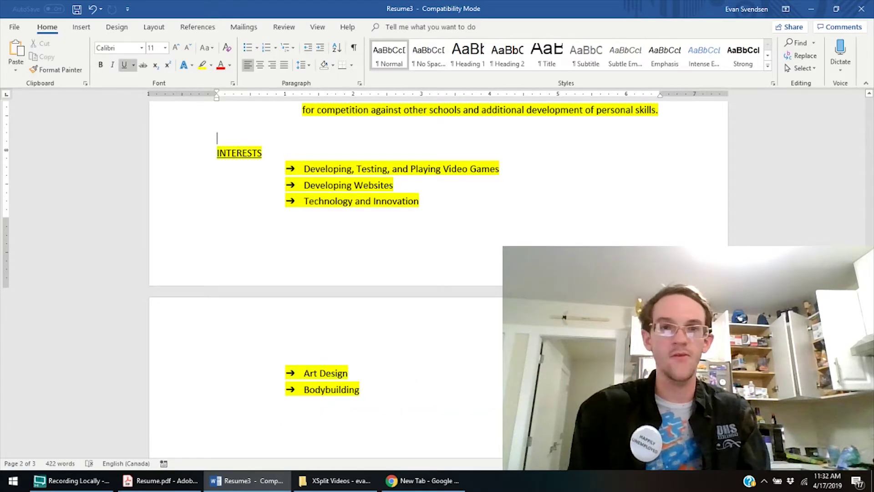
key(BackSpace)
- Delete the first three Interests bullets, from Developing Websites to Technology and Innovation
click(286, 154)
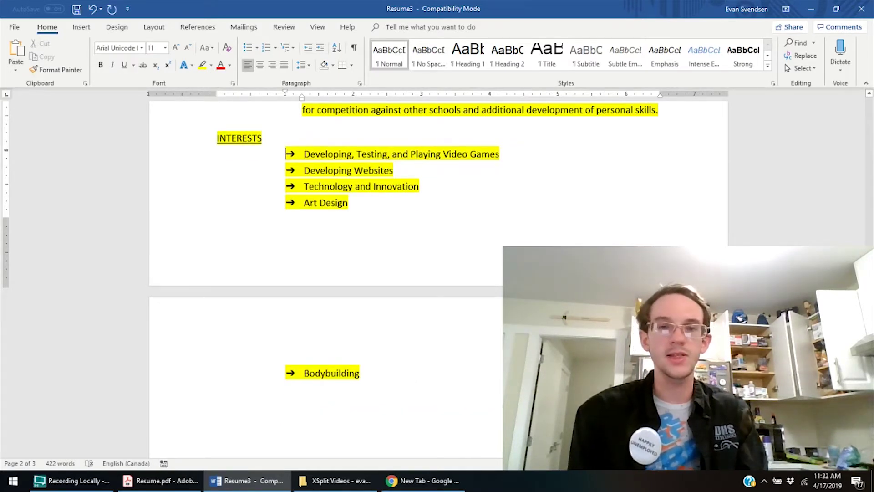
key(Down)
key(Down)
key(Down)
key(Down)
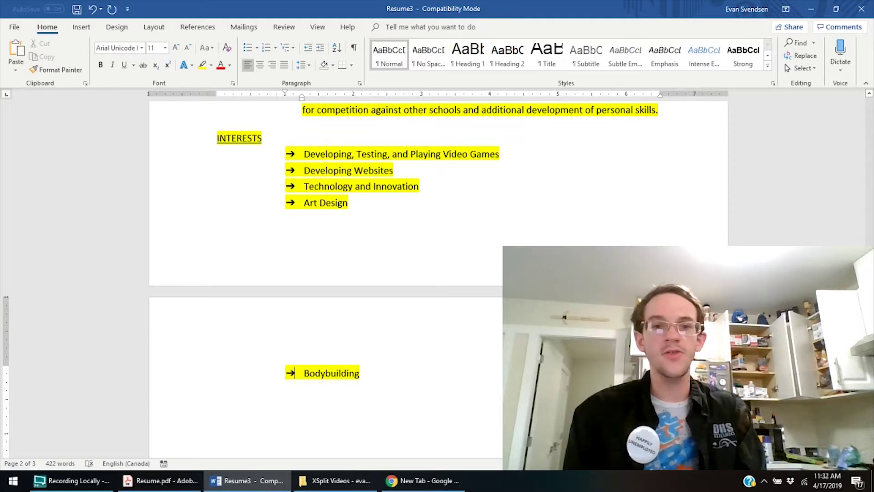
key(Up)
key(Up)
key(Up)
key(Up)
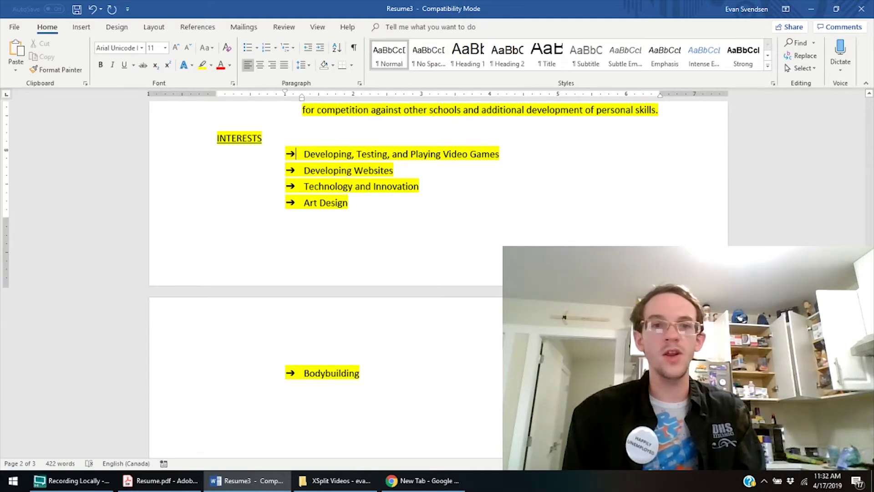
key(Left)
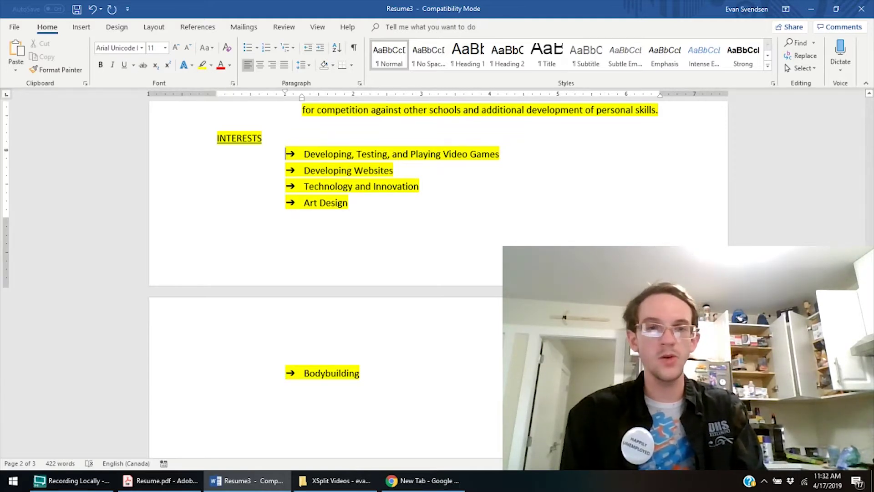
key(shift+Right)
key(shift+Right)
key(shift+Right)
key(shift+Right)
key(shift+Right)
key(shift+Right)
key(shift+Right)
key(shift+Right)
key(shift+Right)
key(shift+Right)
key(shift+Right)
key(shift+Right)
key(shift+Right)
key(shift+Right)
key(shift+Right)
key(shift+Right)
key(shift+Right)
key(shift+Right)
key(shift+Right)
key(shift+Right)
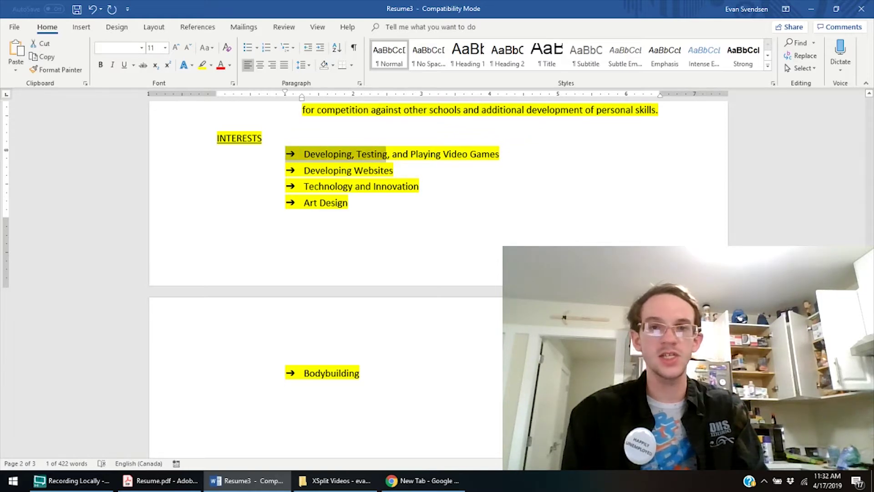
key(shift+Right)
key(shift+Right)
key(shift+Right)
key(shift+Right)
key(shift+Right)
key(shift+Right)
key(shift+Right)
key(shift+Right)
key(shift+Right)
key(shift+Right)
key(shift+Right)
key(shift+Down)
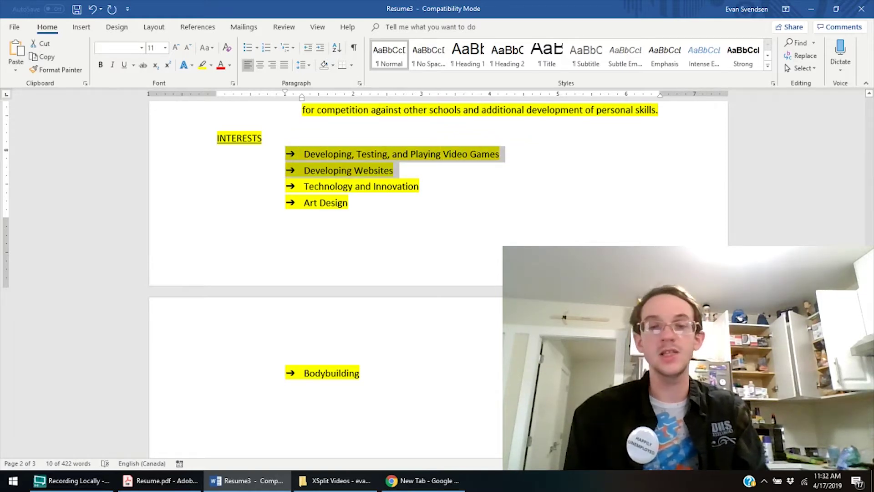
key(shift+Down)
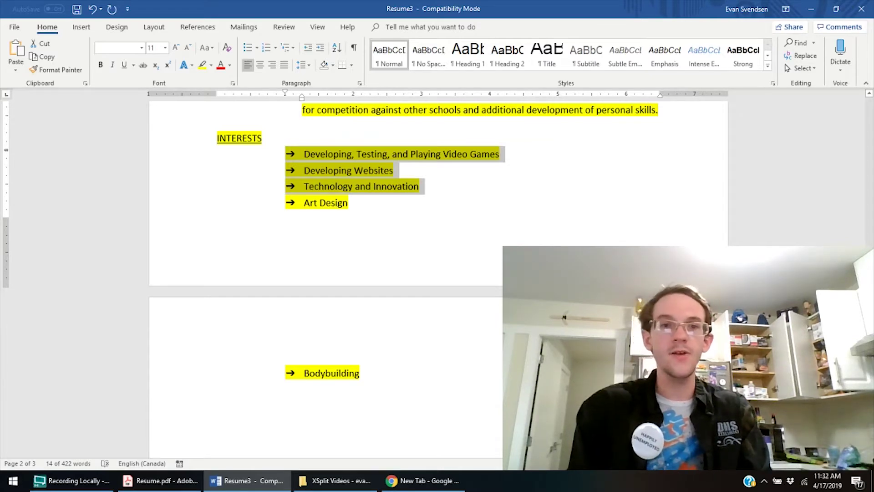
key(Delete)
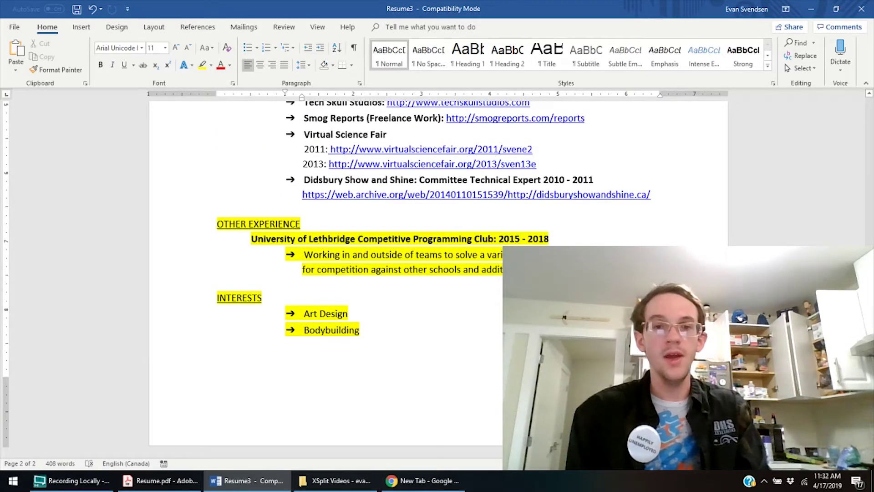
- Delete the INTERESTS heading and its remaining bullets, including Bodybuilding
click(353, 328)
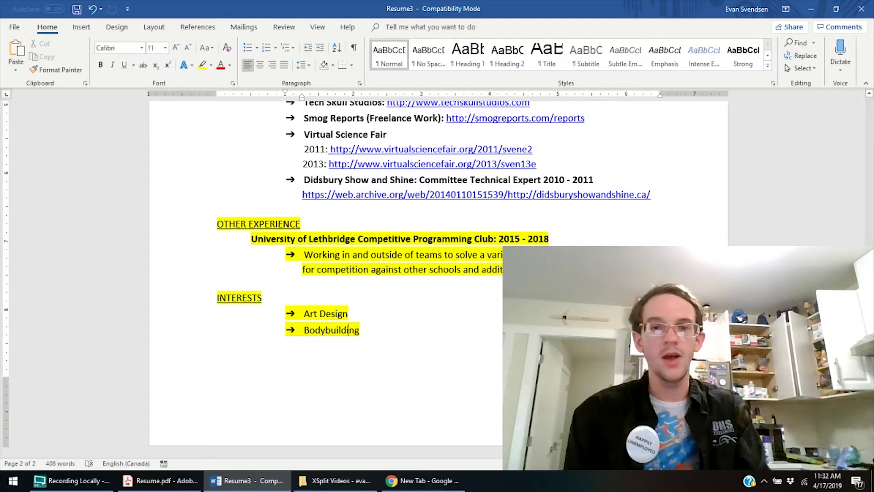
key(shift+Up)
key(shift+Up)
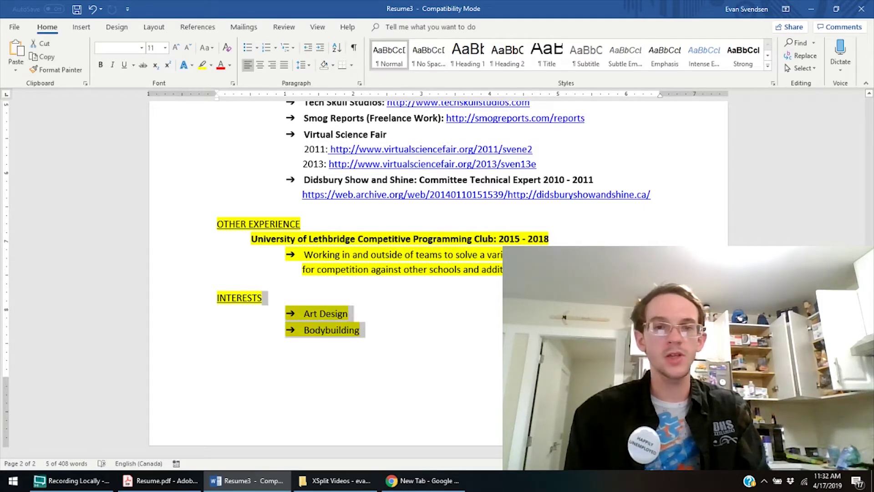
key(shift+Left)
key(shift+Left)
key(shift+Left)
key(shift+Left)
key(shift+Left)
key(shift+Left)
key(shift+Left)
key(shift+Left)
key(shift+Left)
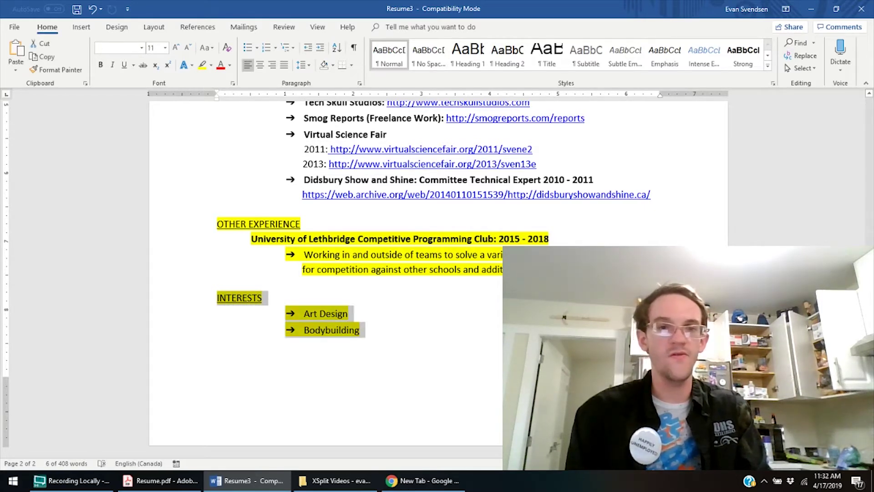
key(BackSpace)
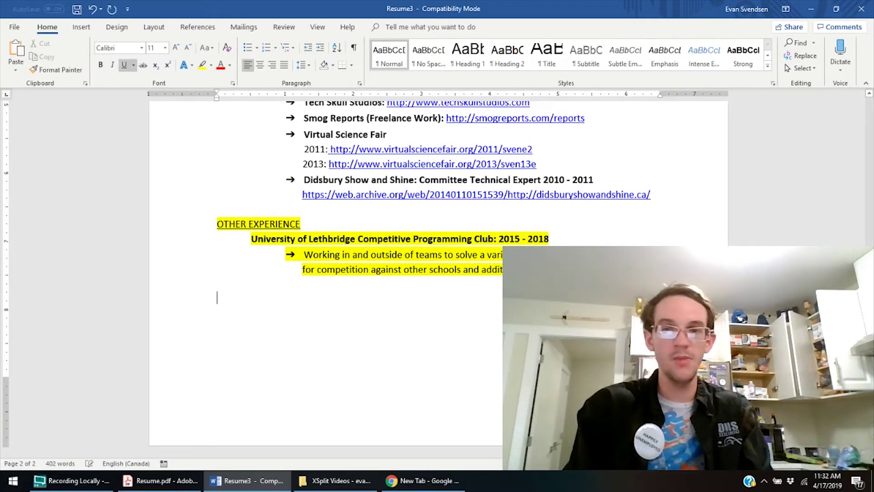
key(BackSpace)
key(BackSpace)
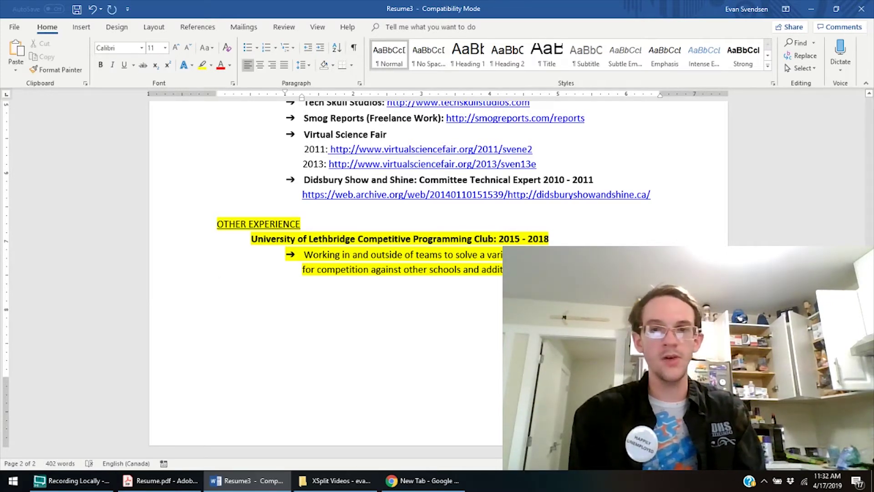
- Review the résumé from Software Skills through Other Experience on page two, then return to the top
key(Up)
key(Up)
key(Up)
key(Up)
key(Up)
key(Up)
key(Up)
key(Up)
key(Up)
key(Up)
key(Up)
key(Up)
key(Up)
key(Up)
key(Up)
key(Up)
key(Up)
key(Up)
key(Up)
key(Up)
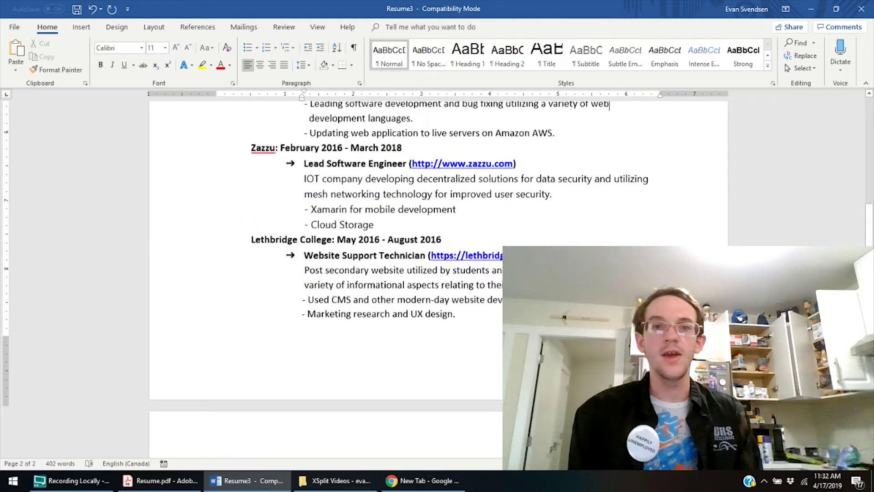
key(Up)
key(Up)
key(Up)
key(Up)
key(Up)
key(Up)
key(Up)
key(Up)
key(Up)
key(Up)
key(Up)
key(Up)
key(Up)
key(Up)
key(Up)
key(Up)
key(Up)
key(Up)
key(Up)
key(Up)
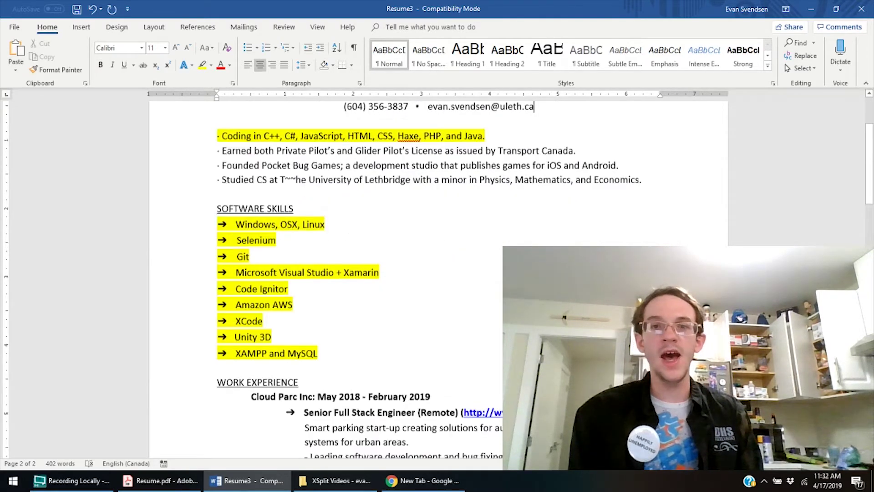
key(Down)
key(Down)
key(Down)
key(Down)
key(Down)
key(Down)
key(Down)
key(Down)
key(Down)
key(Down)
key(Down)
key(Down)
key(Down)
key(Down)
key(Down)
key(Down)
key(Down)
key(Down)
key(Down)
key(Down)
key(Down)
key(Down)
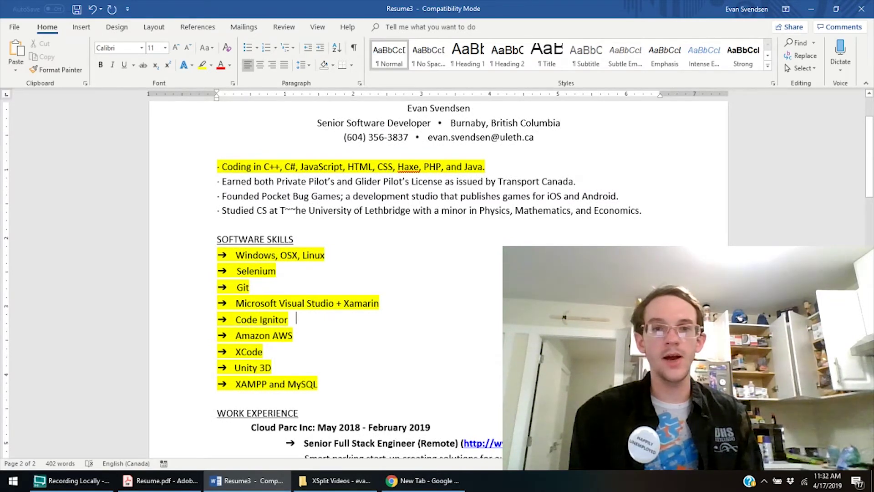
key(Down)
key(Down)
key(Down)
key(Down)
key(Down)
key(Down)
key(Down)
key(Down)
key(Down)
key(Down)
key(Down)
key(Down)
key(Down)
key(Down)
key(Down)
key(Up)
key(Up)
key(Up)
key(Up)
key(Up)
key(Up)
key(Up)
key(Up)
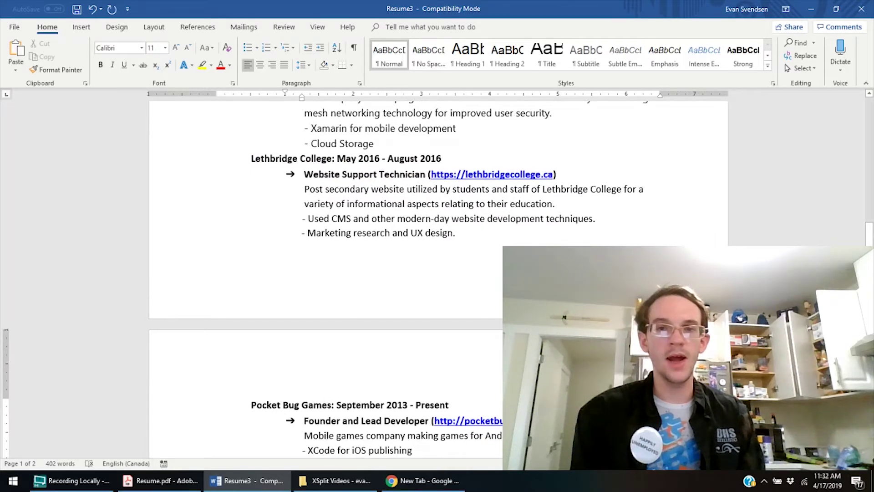
key(Down)
key(Down)
key(Down)
key(Down)
key(Down)
key(Down)
key(Down)
key(Down)
key(Down)
key(Down)
key(Down)
key(Down)
key(Down)
key(Down)
key(Down)
key(Down)
key(Down)
key(Down)
key(Down)
key(Down)
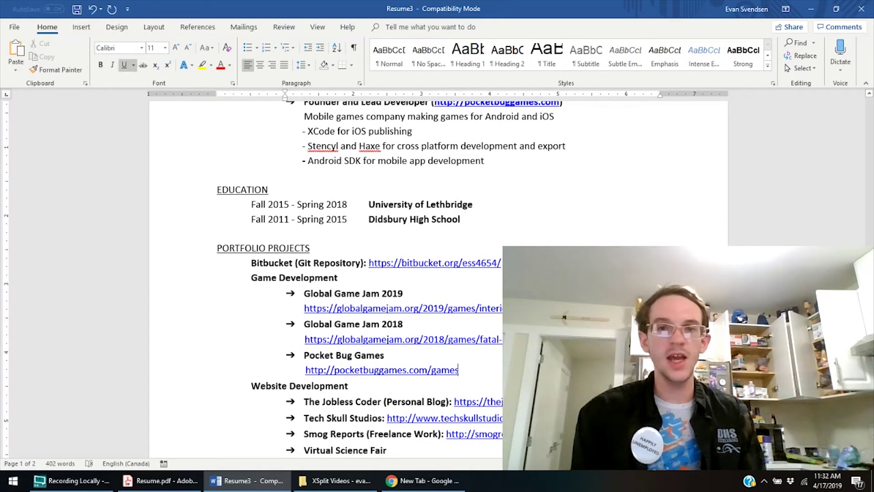
key(Down)
key(Down)
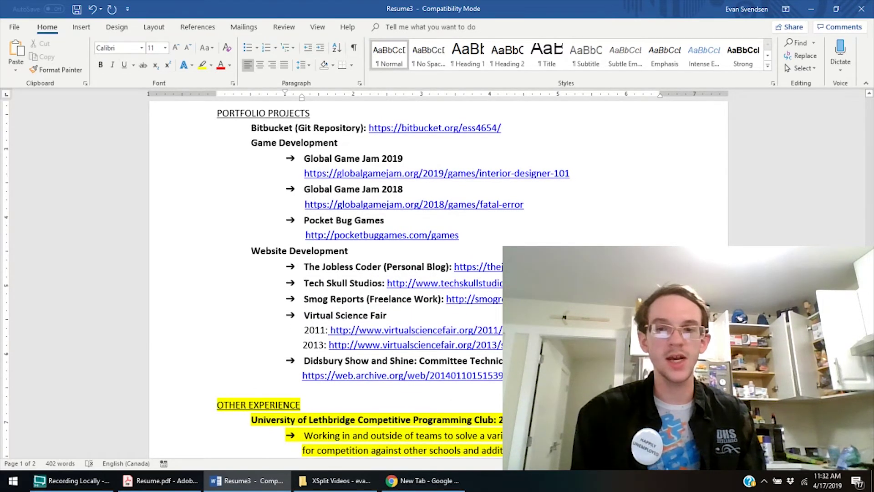
key(Down)
key(Down)
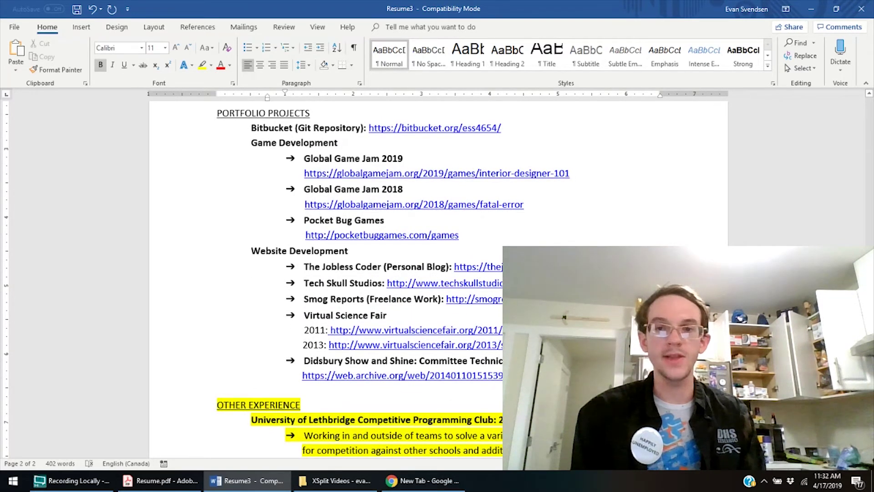
key(ctrl+Home)
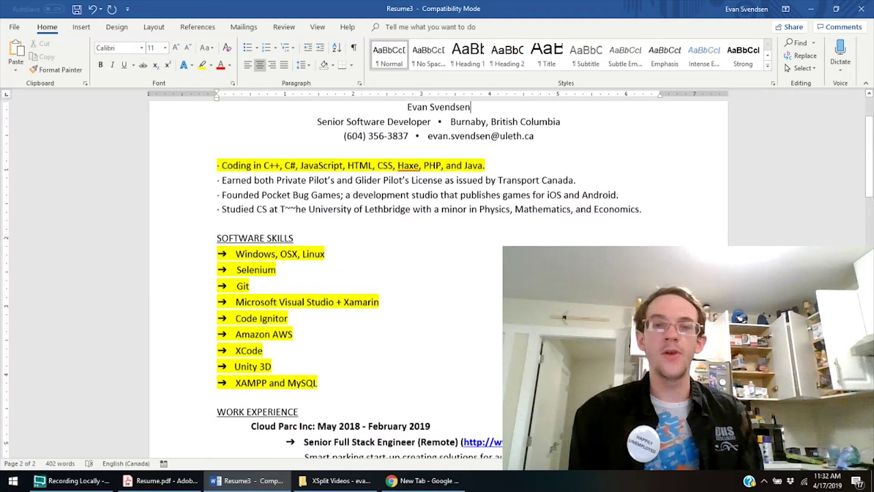